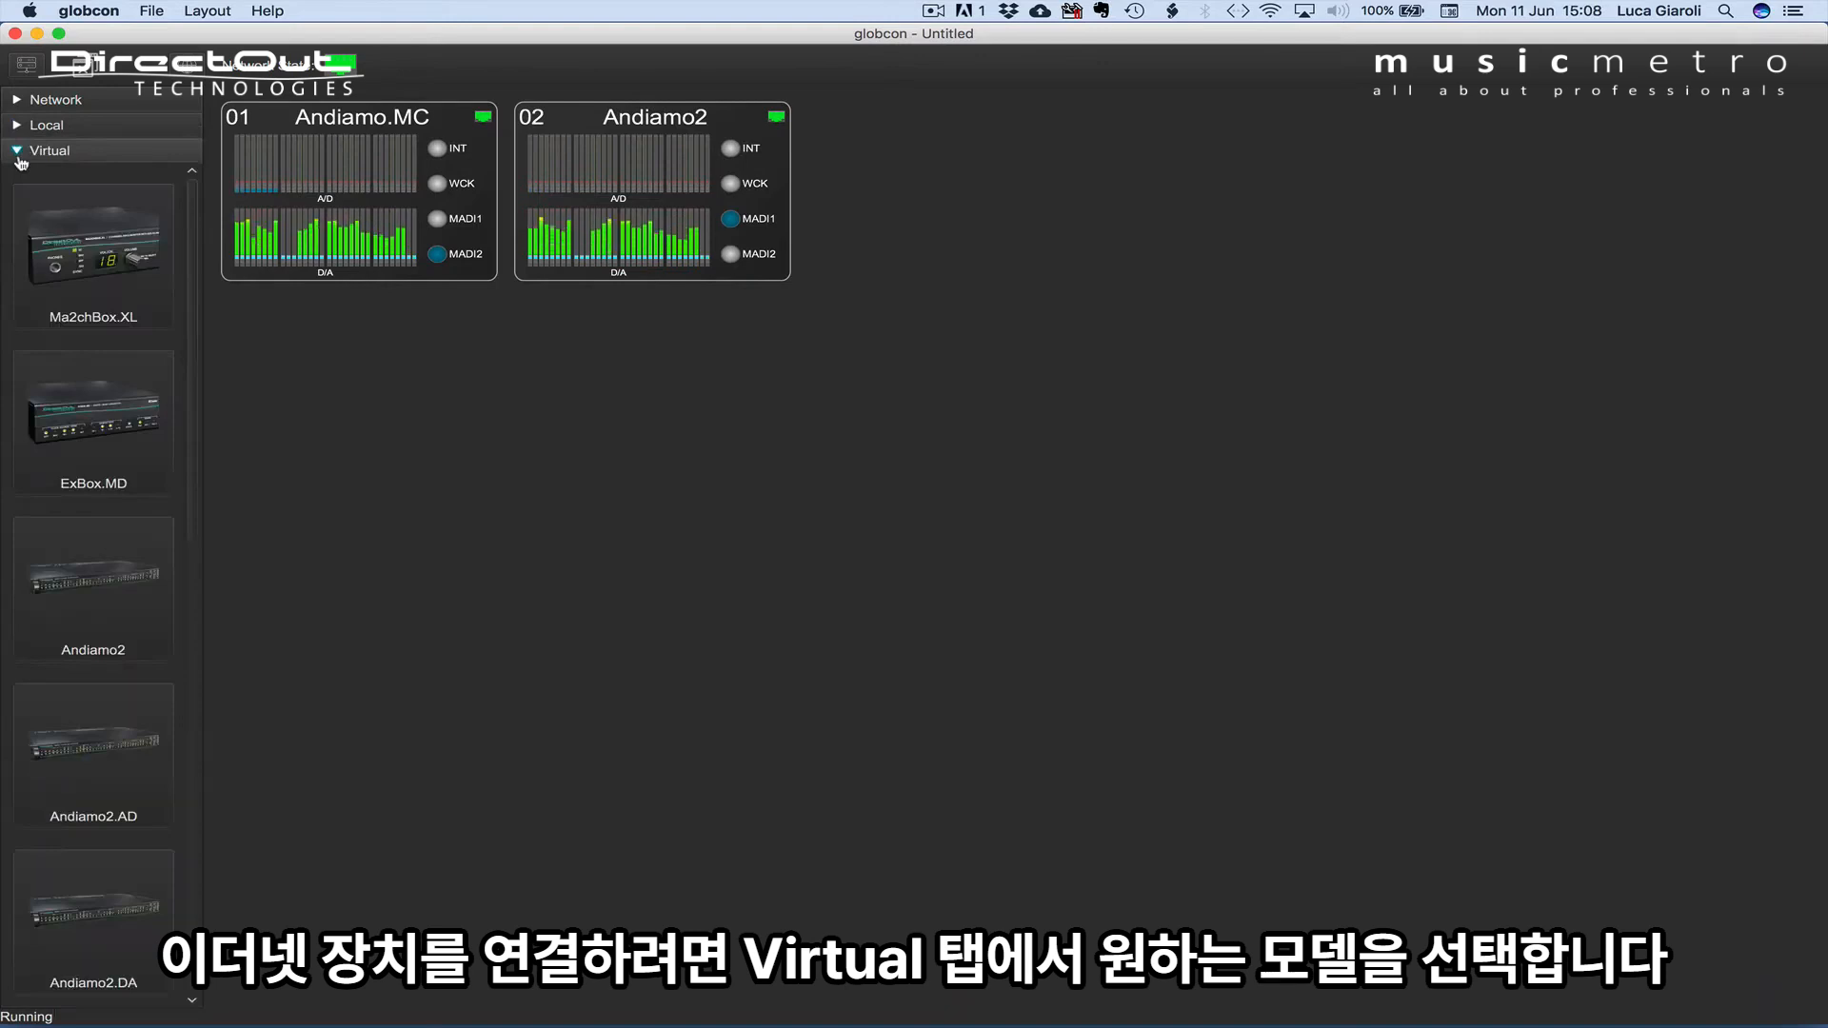
# Add a virtual ExBox.MD and a virtual Montone.42 to the project's Global View.
pyautogui.click(72, 398)
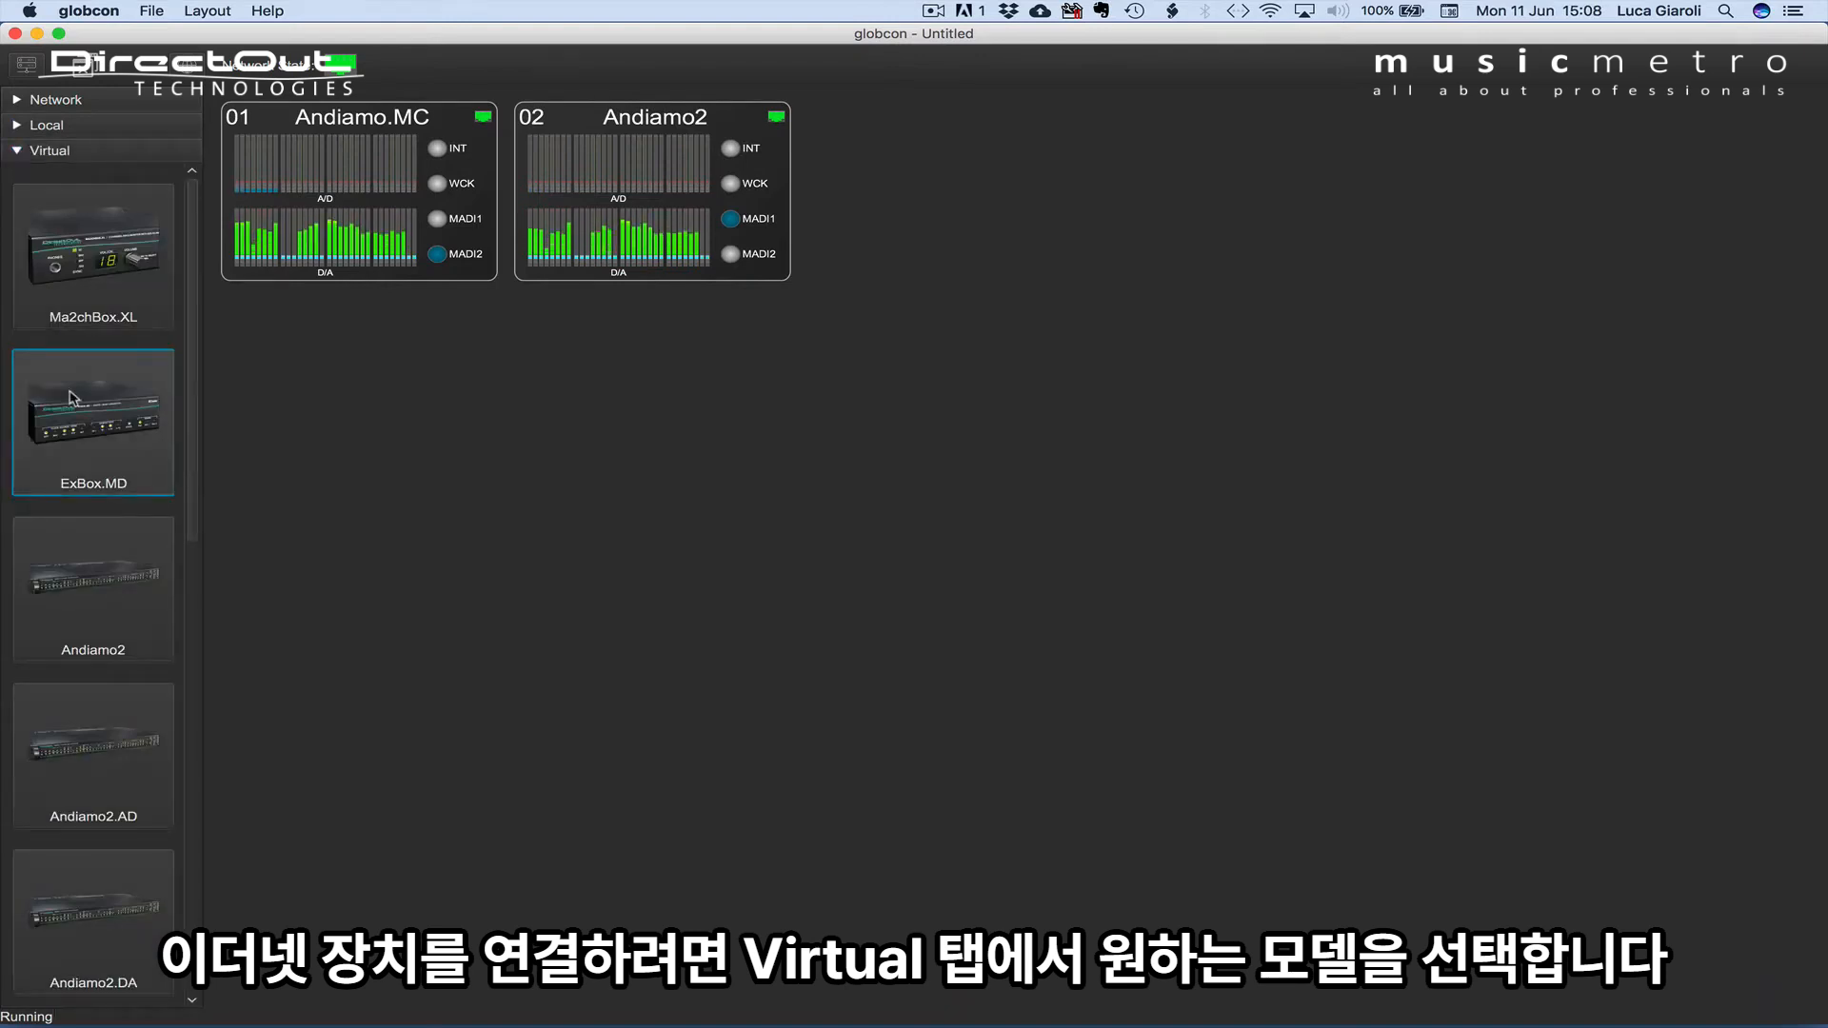
pyautogui.doubleClick(71, 398)
pyautogui.scroll(-3, 69, 285)
pyautogui.scroll(-8, 67, 228)
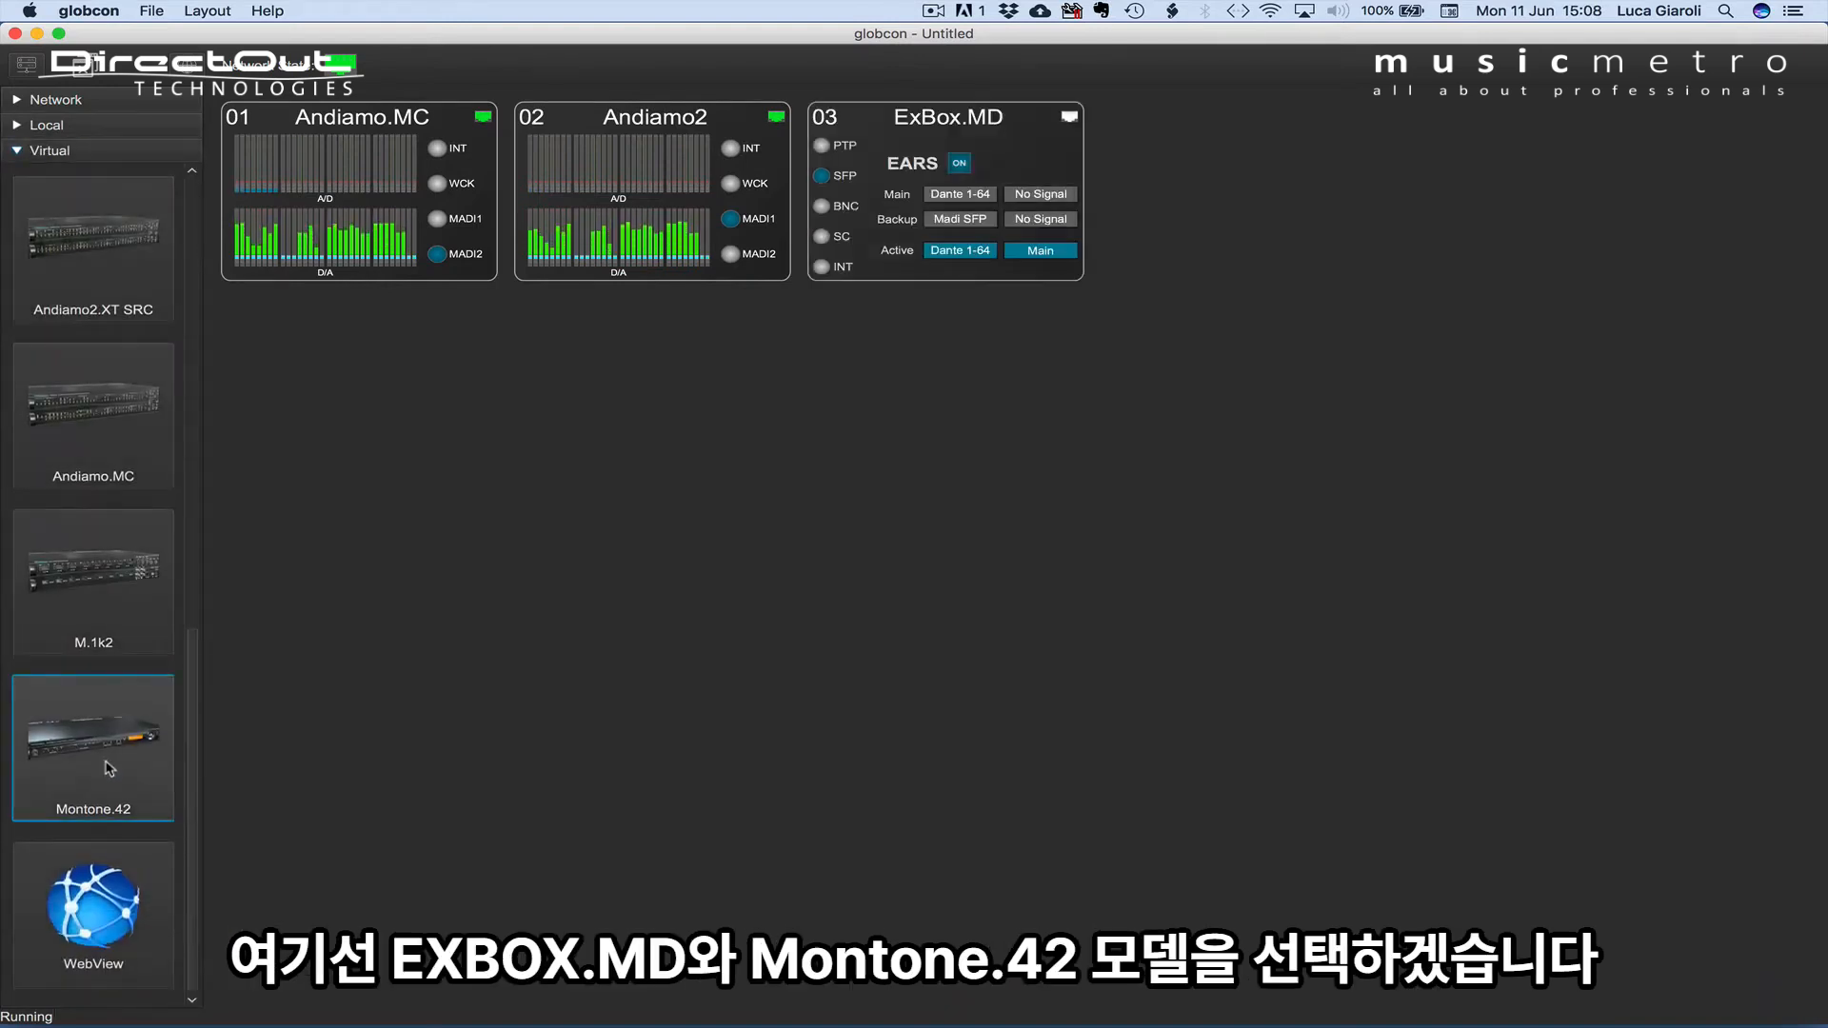
pyautogui.doubleClick(106, 752)
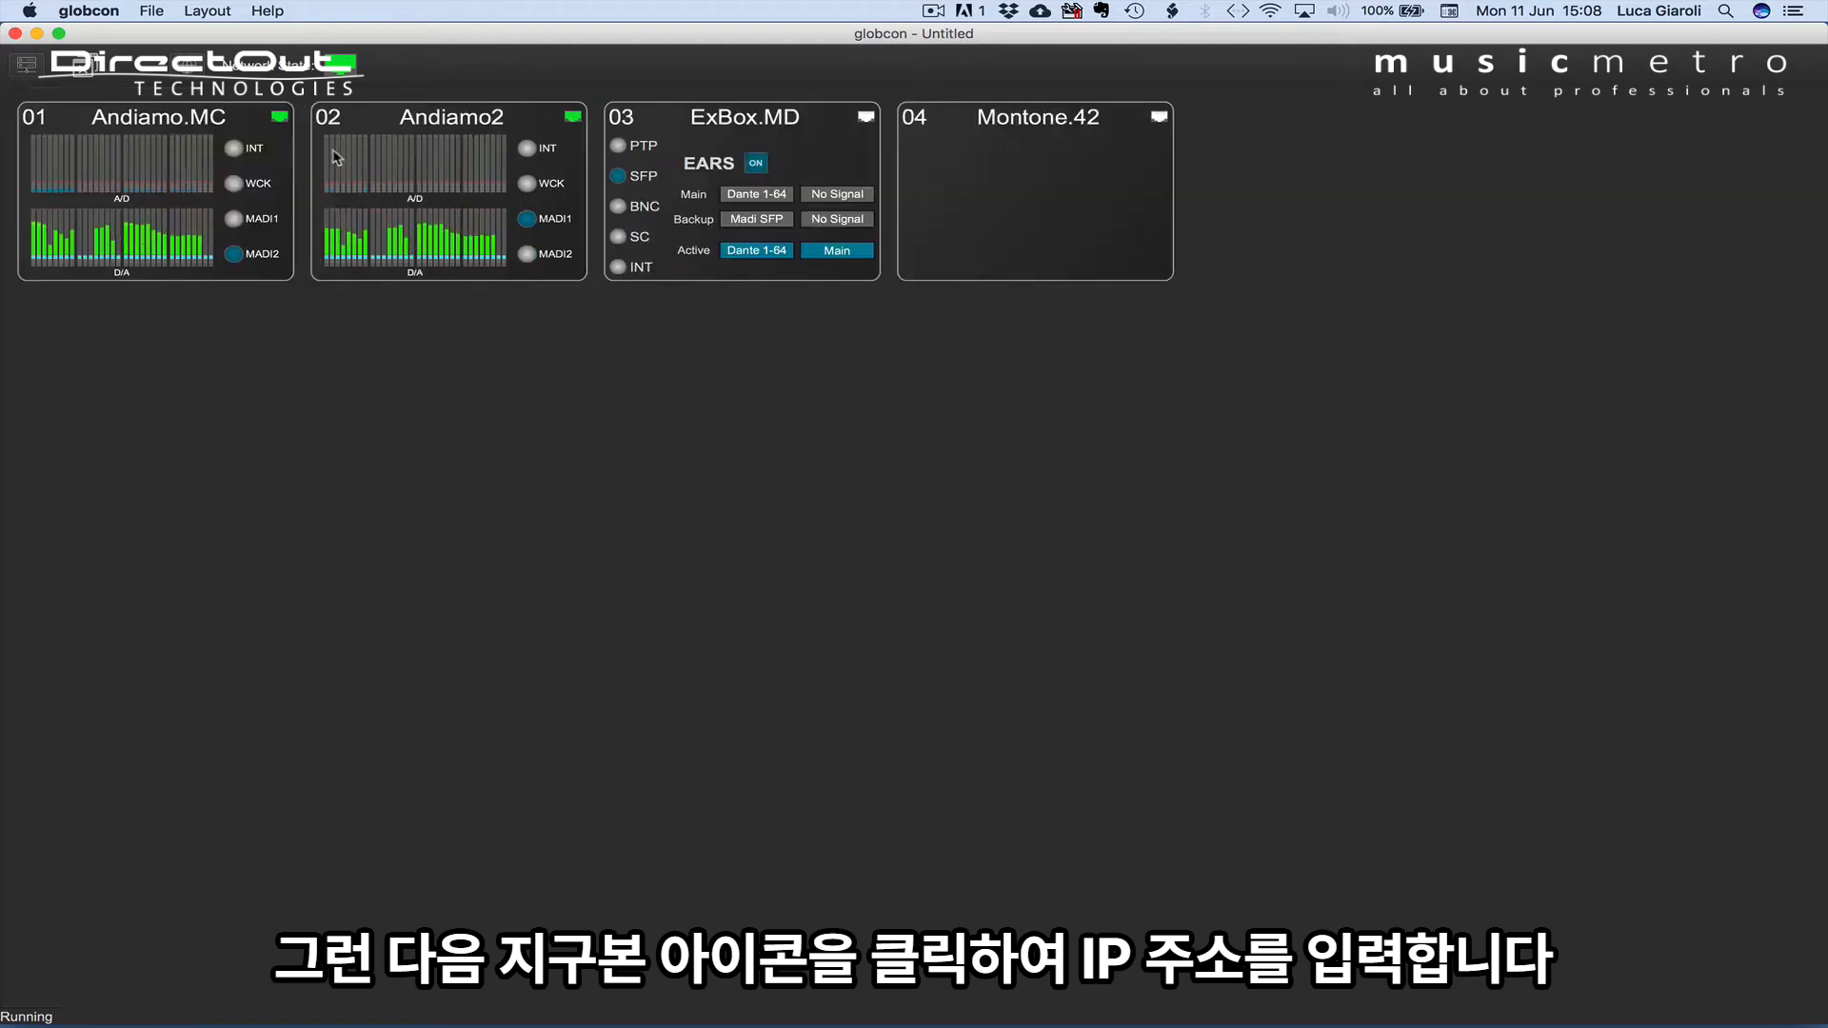
# Assign IP address 192.168.0.5 to the ExBox.MD and pull its settings from the hardware.
pyautogui.click(199, 68)
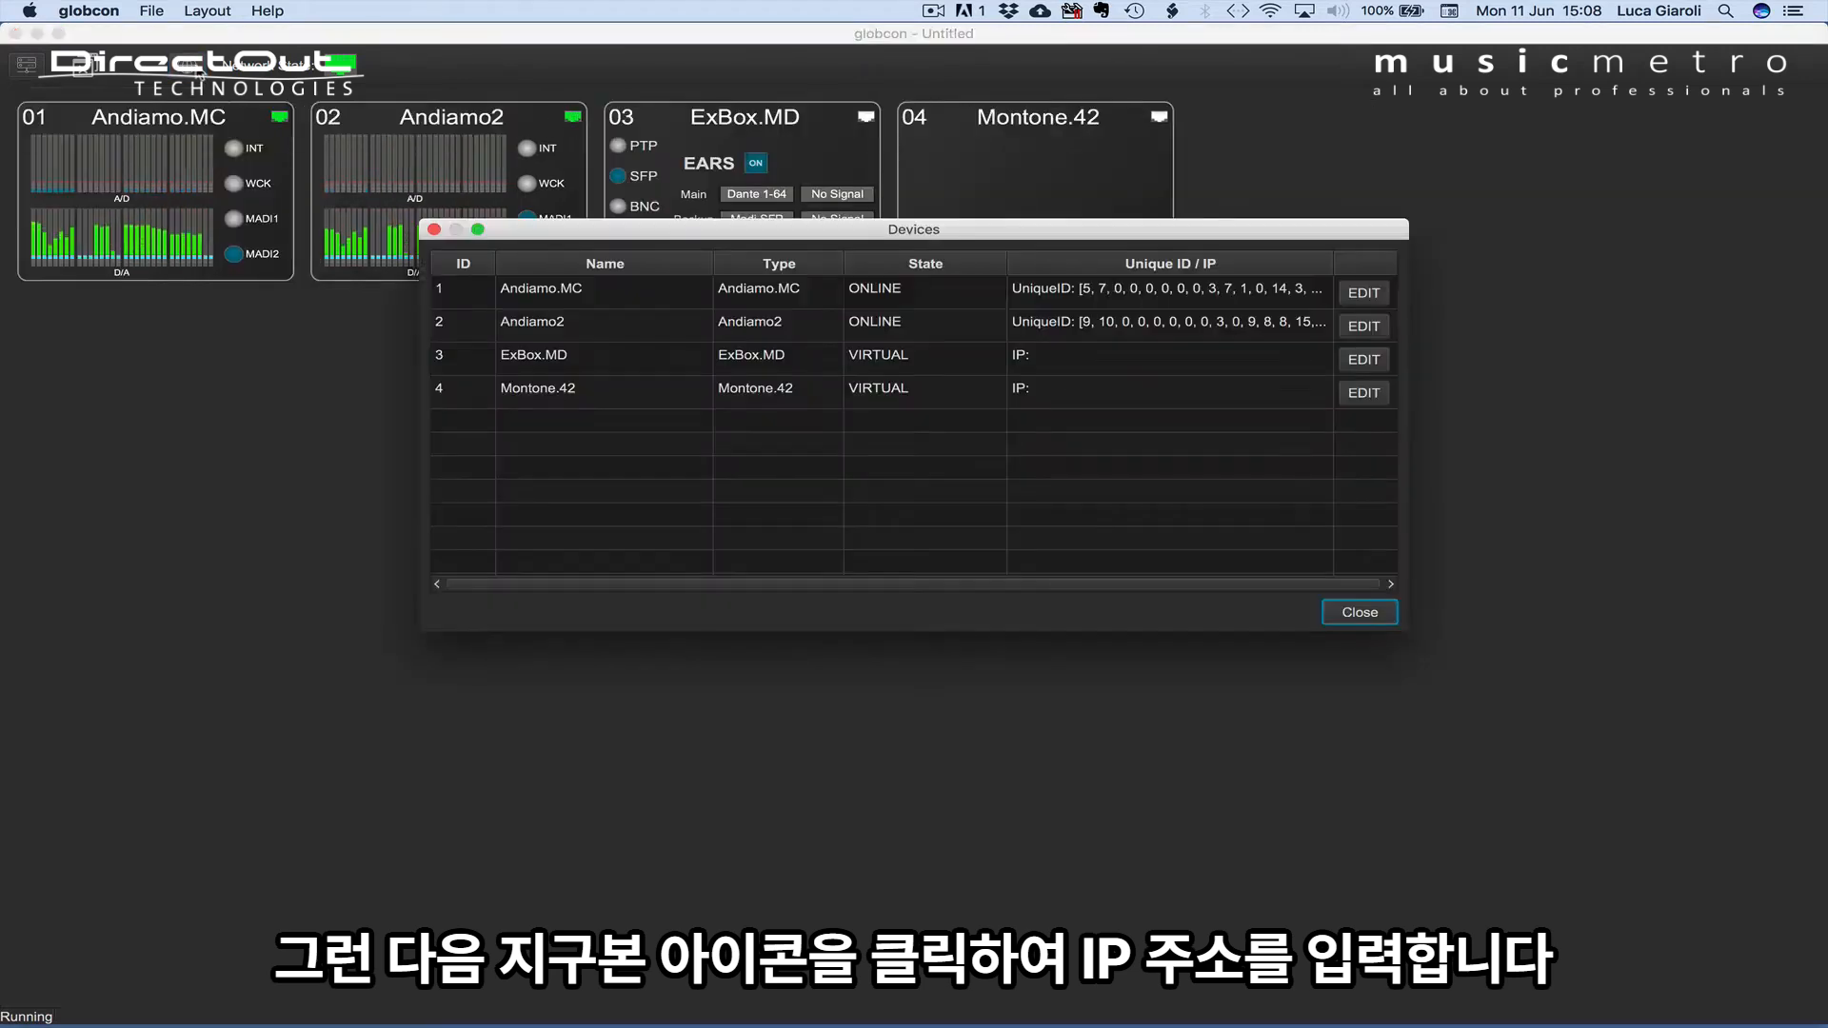
pyautogui.click(1363, 359)
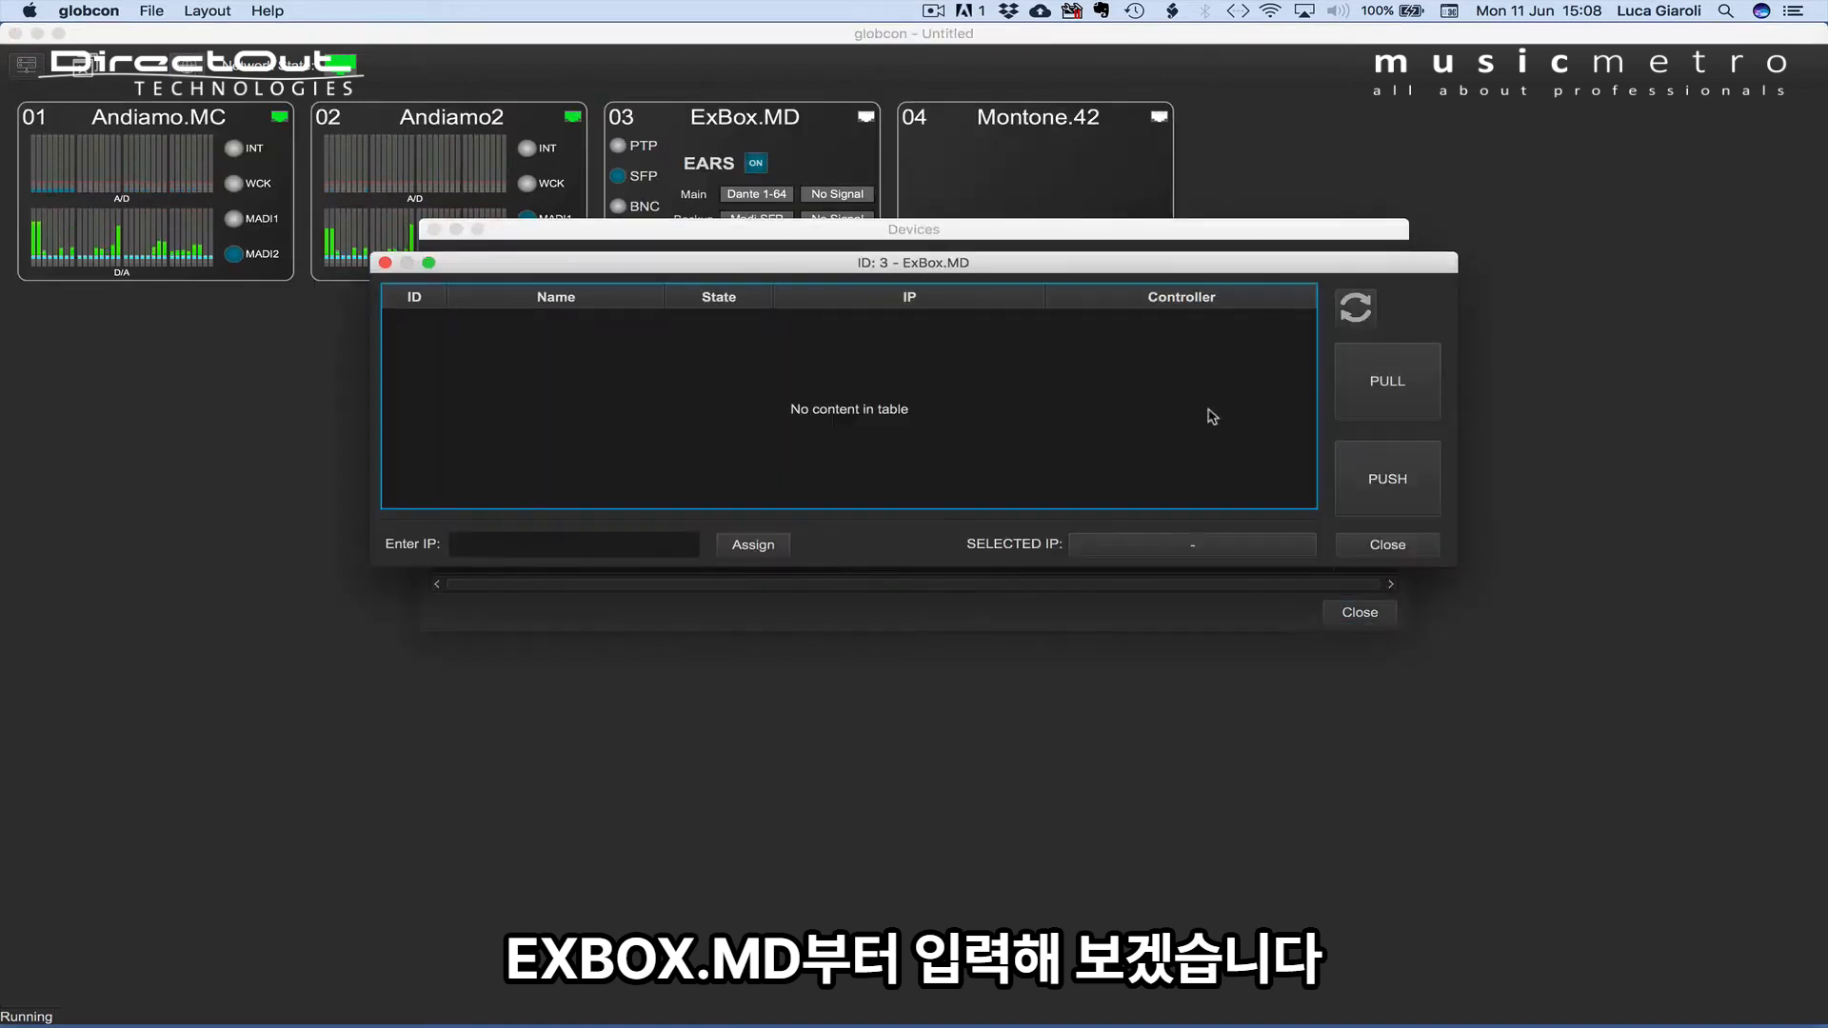
pyautogui.click(660, 543)
pyautogui.write('192.168.0.5')
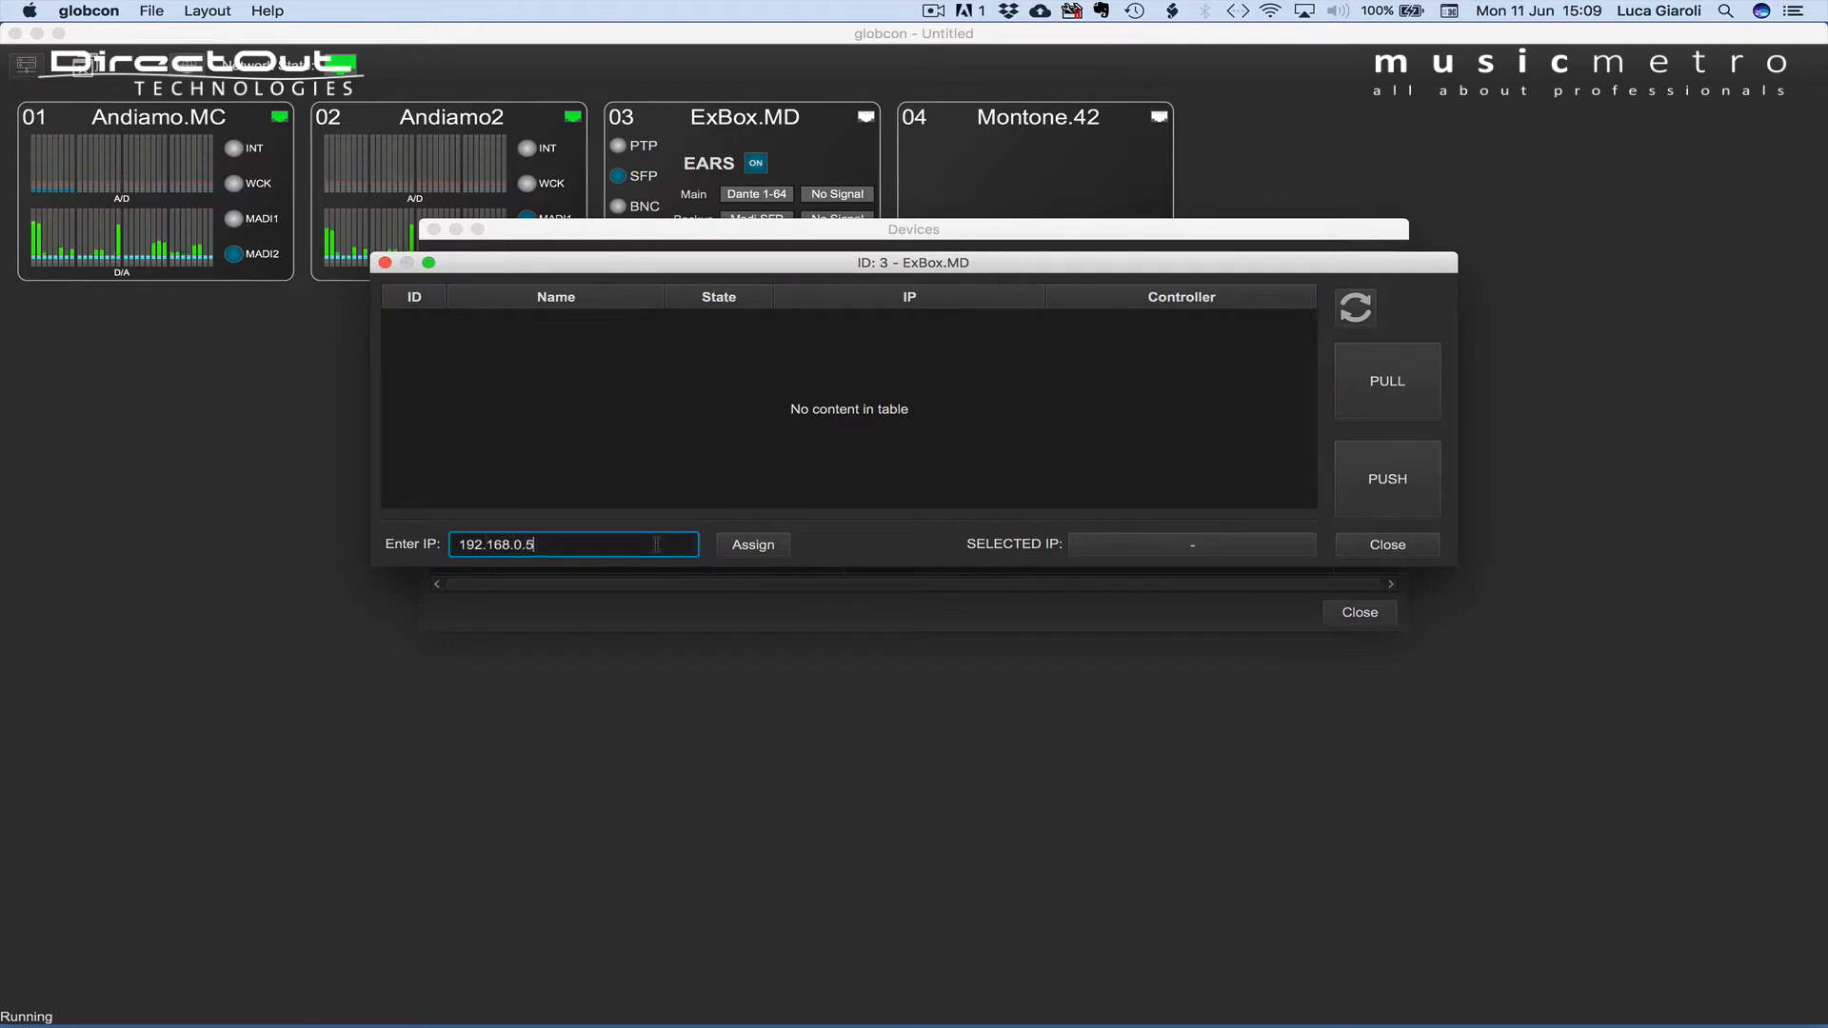
pyautogui.click(725, 543)
pyautogui.click(1383, 383)
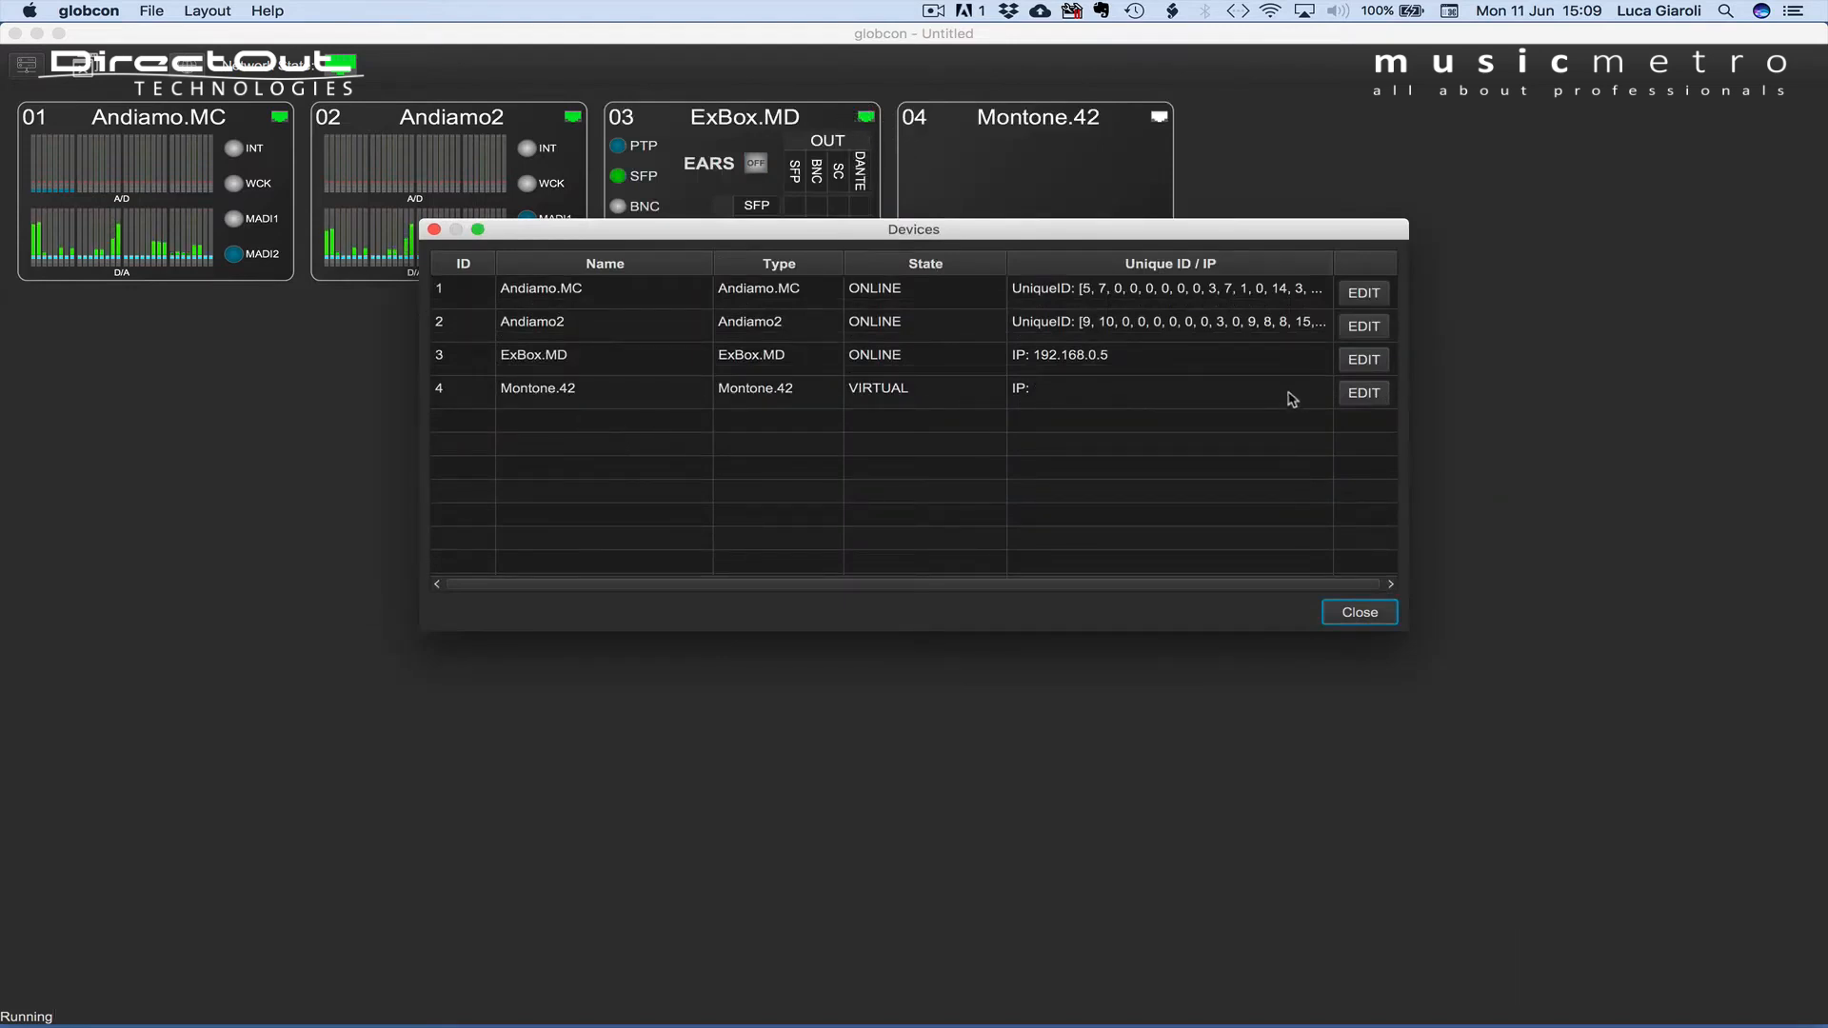
# Assign IP address 192.168.0.1 to the Montone.42, pull its settings, and close the device list.
pyautogui.click(1363, 393)
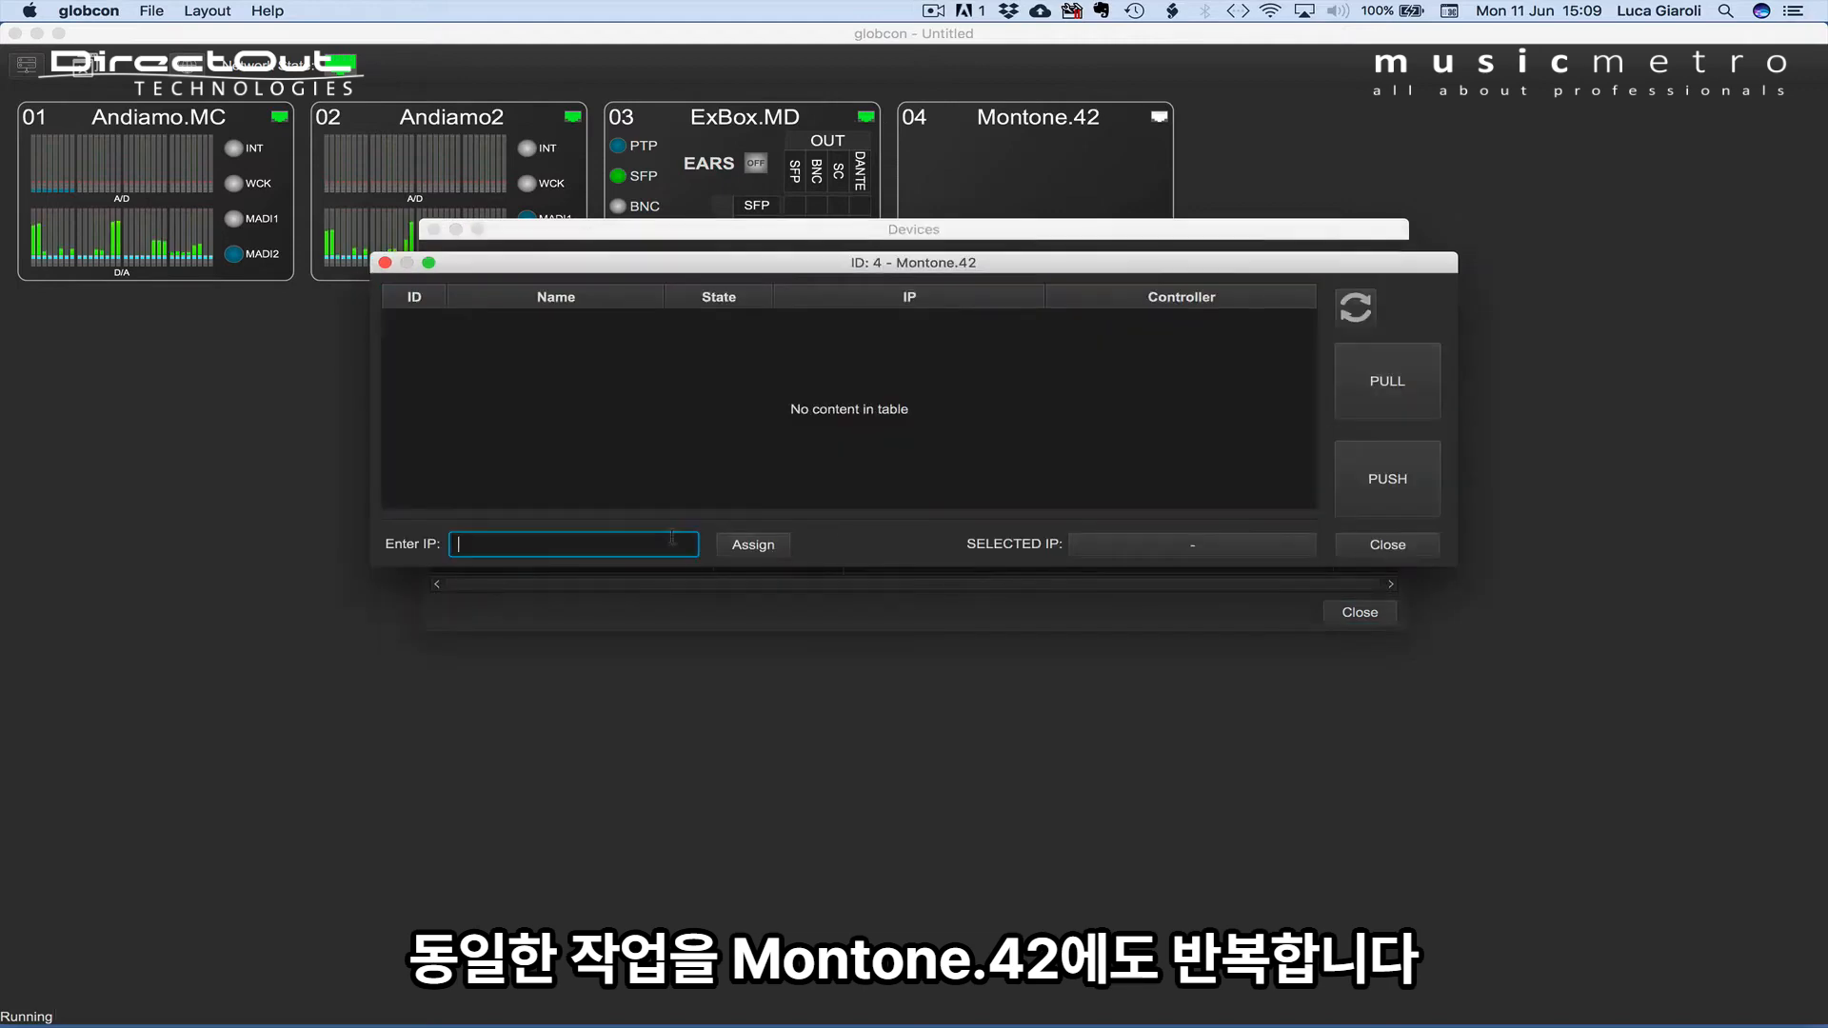
pyautogui.write('192.16')
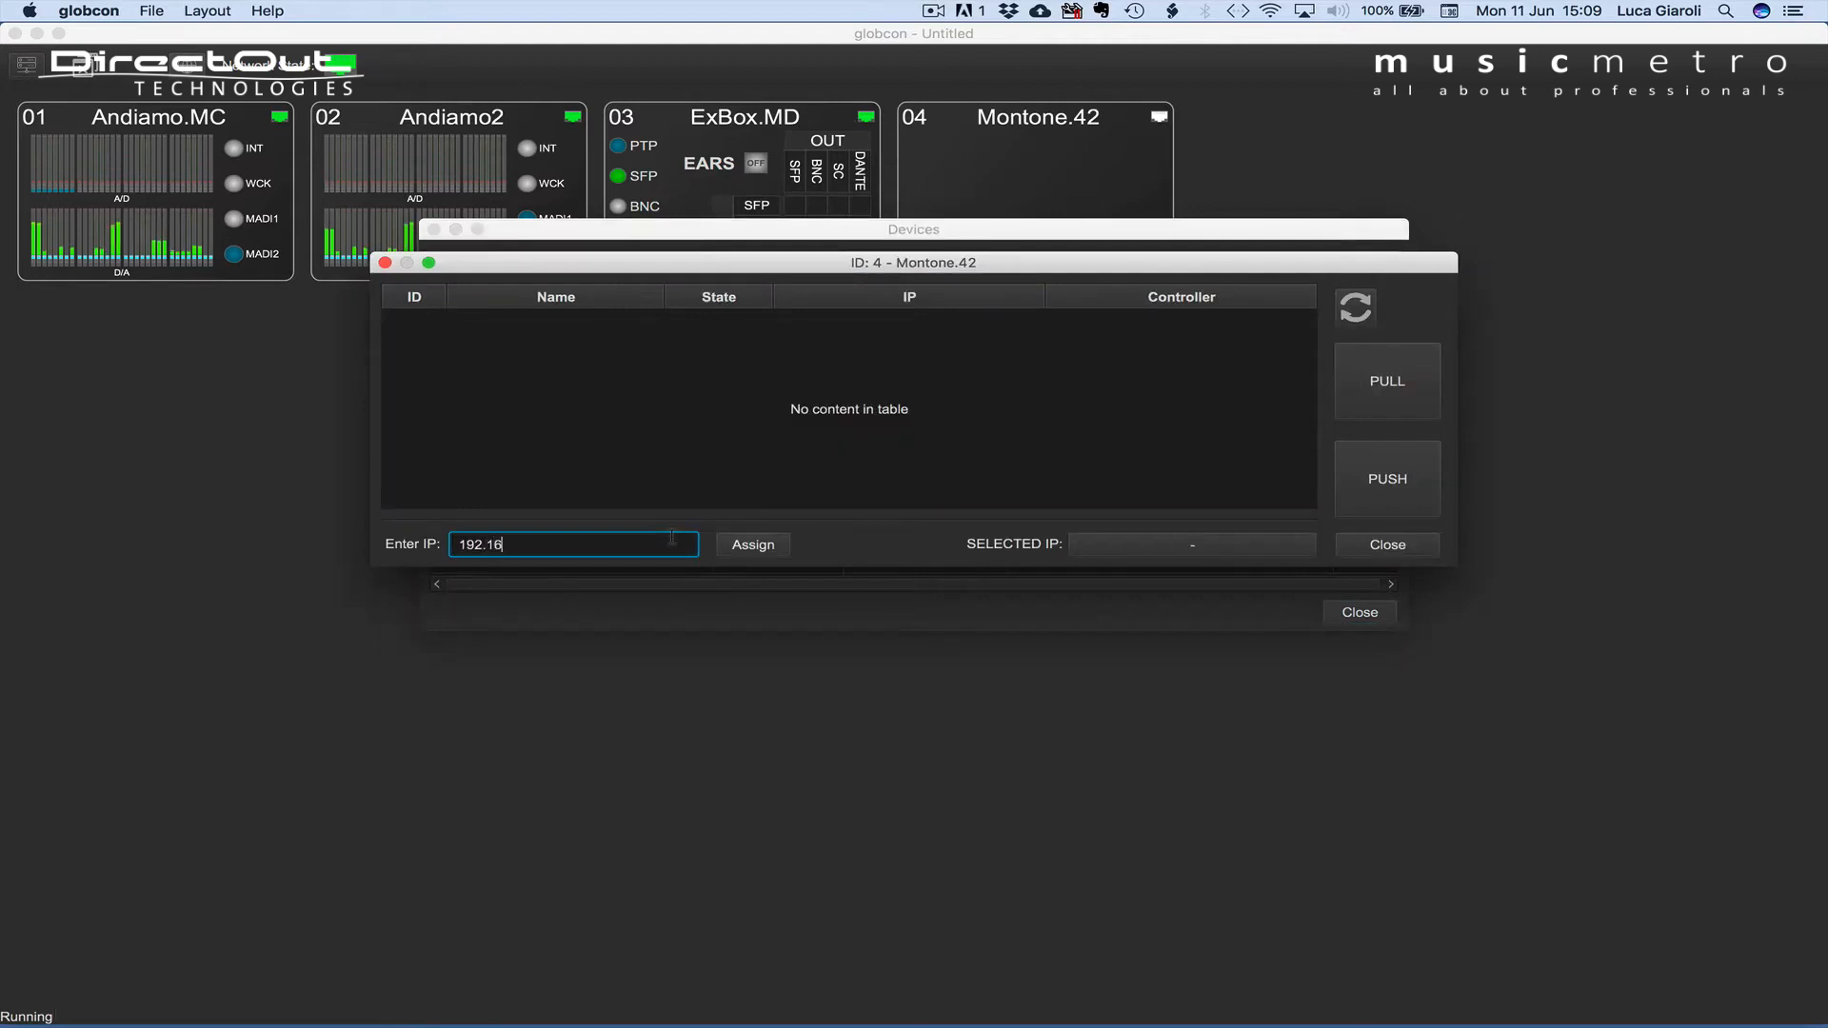
pyautogui.write('8.0.1')
pyautogui.click(752, 546)
pyautogui.click(1372, 387)
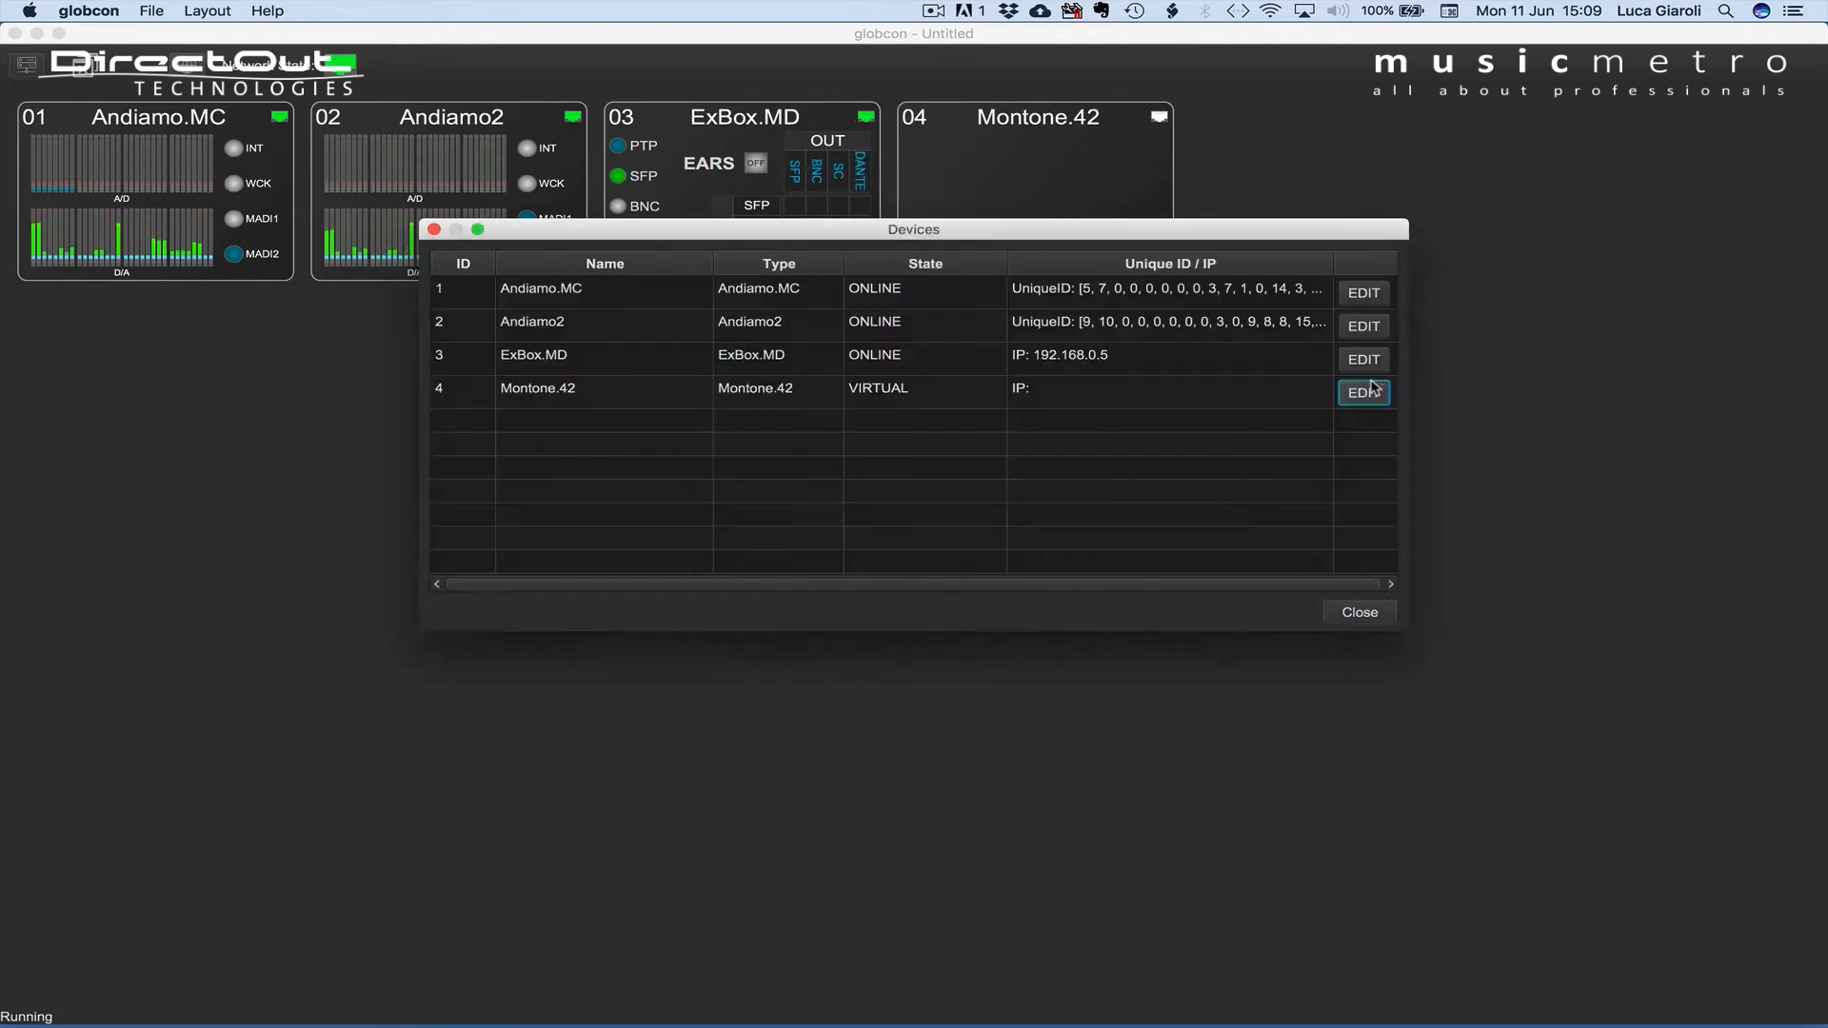
pyautogui.click(1357, 614)
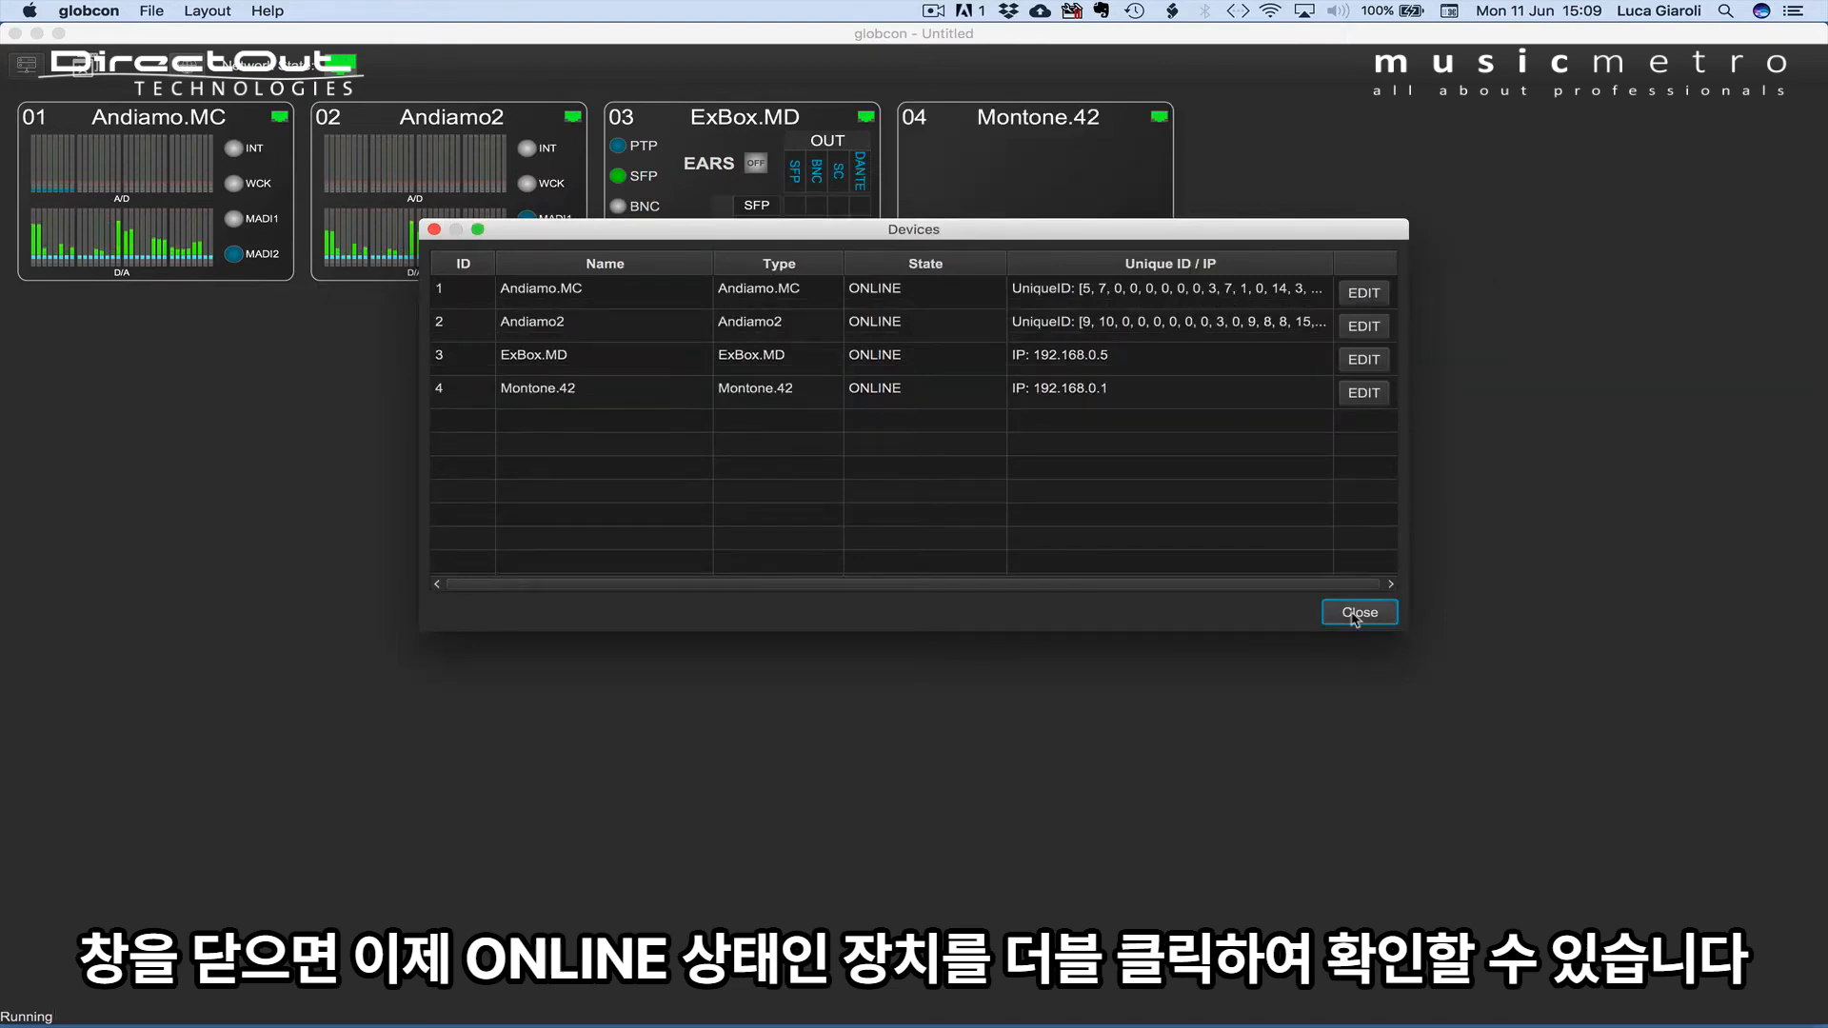
# Open the Montone.42's control page to check its status, and close it again.
pyautogui.doubleClick(1038, 124)
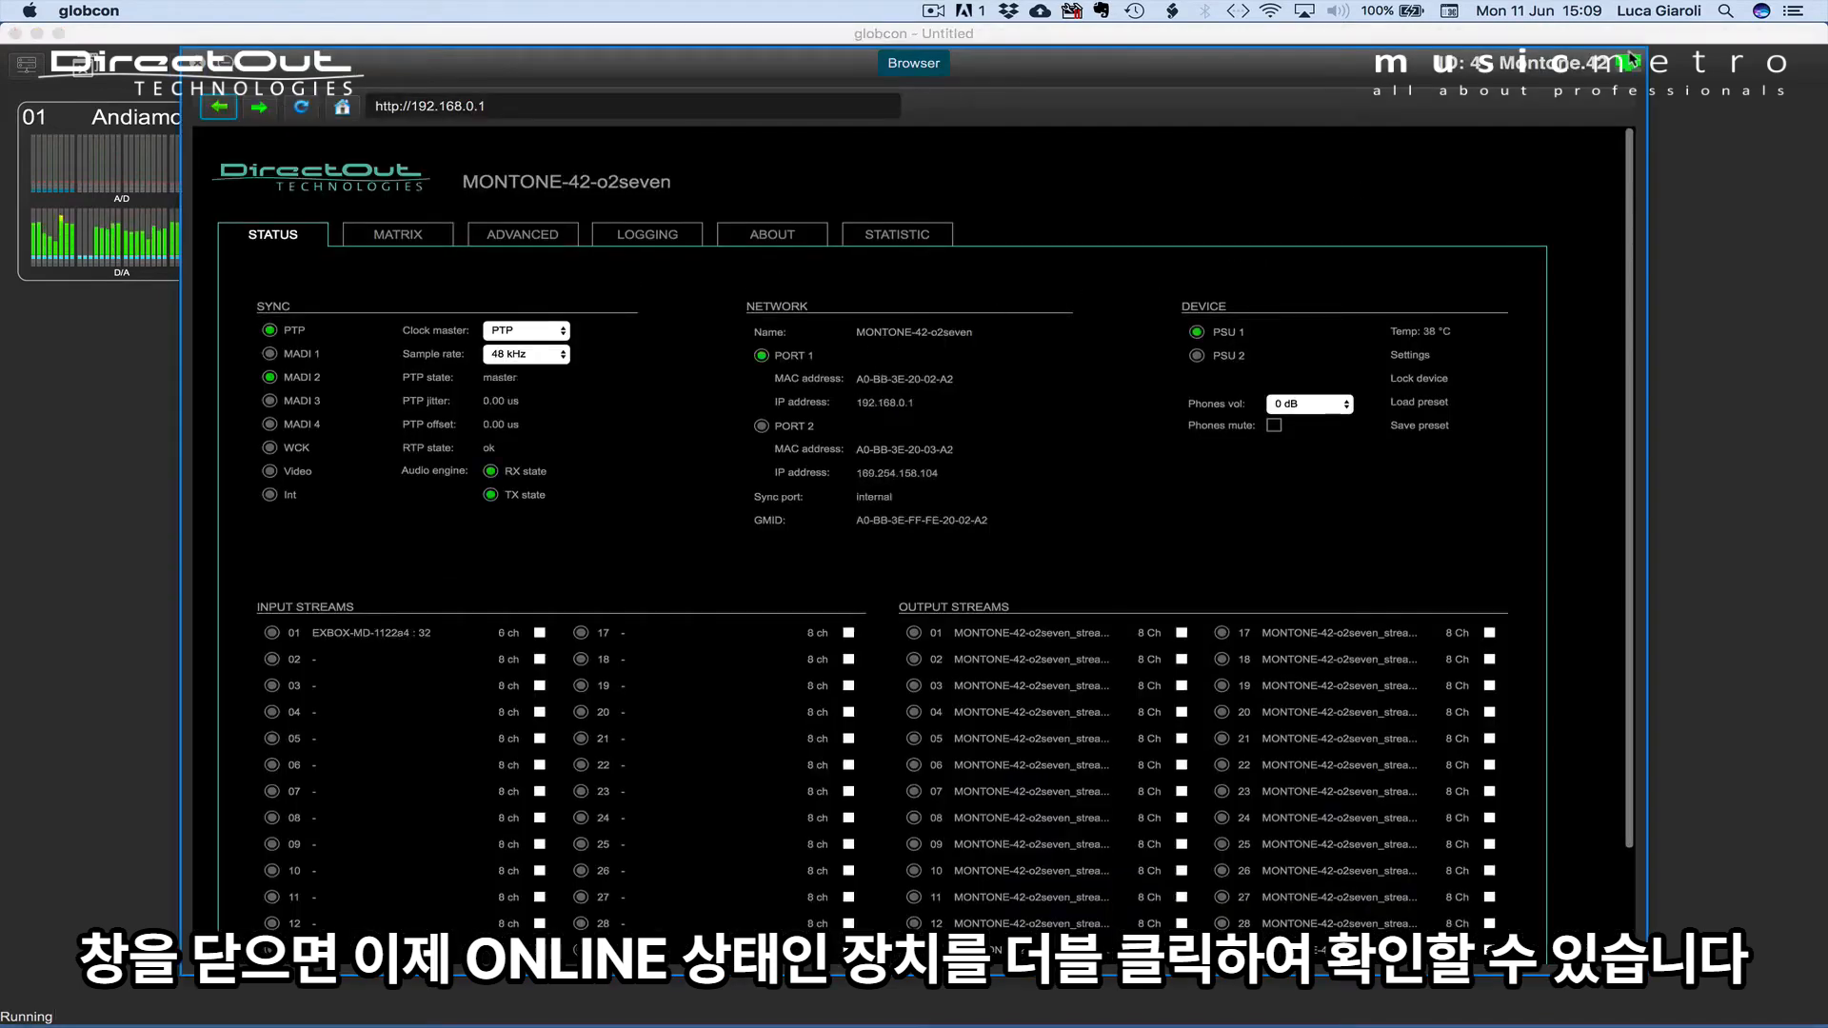
pyautogui.moveTo(1633, 65)
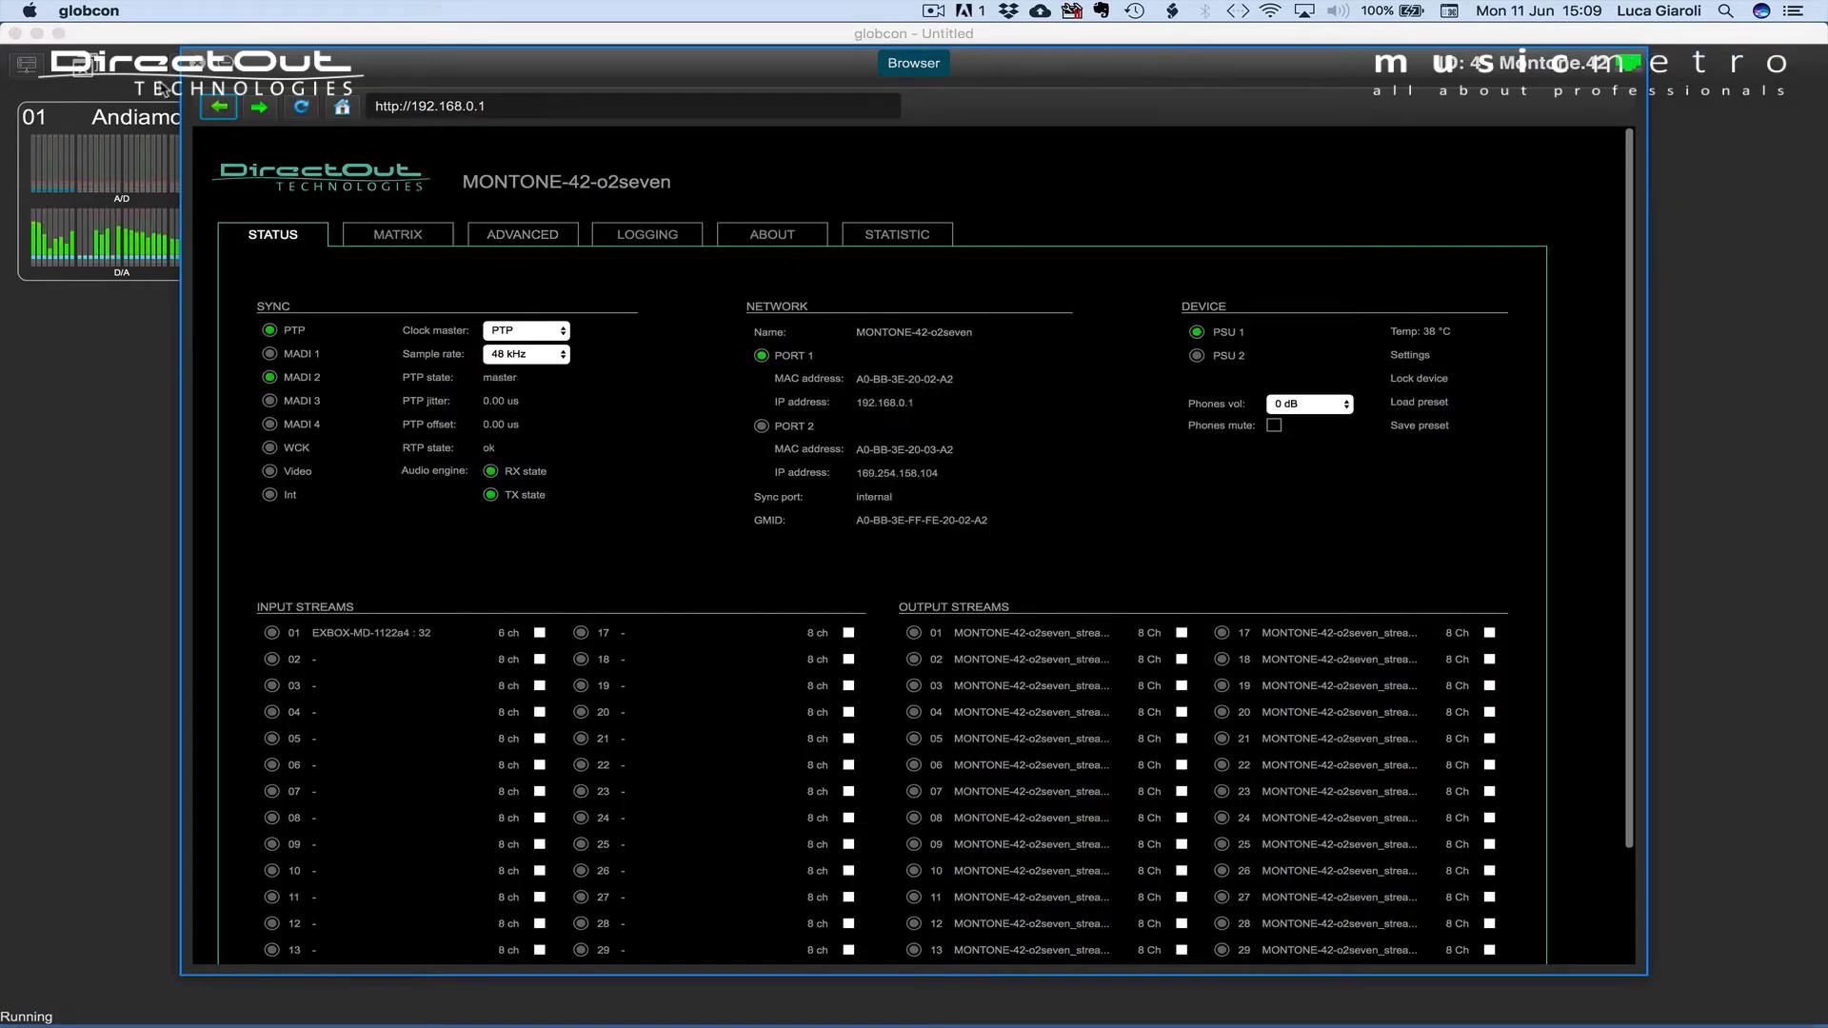
pyautogui.click(195, 63)
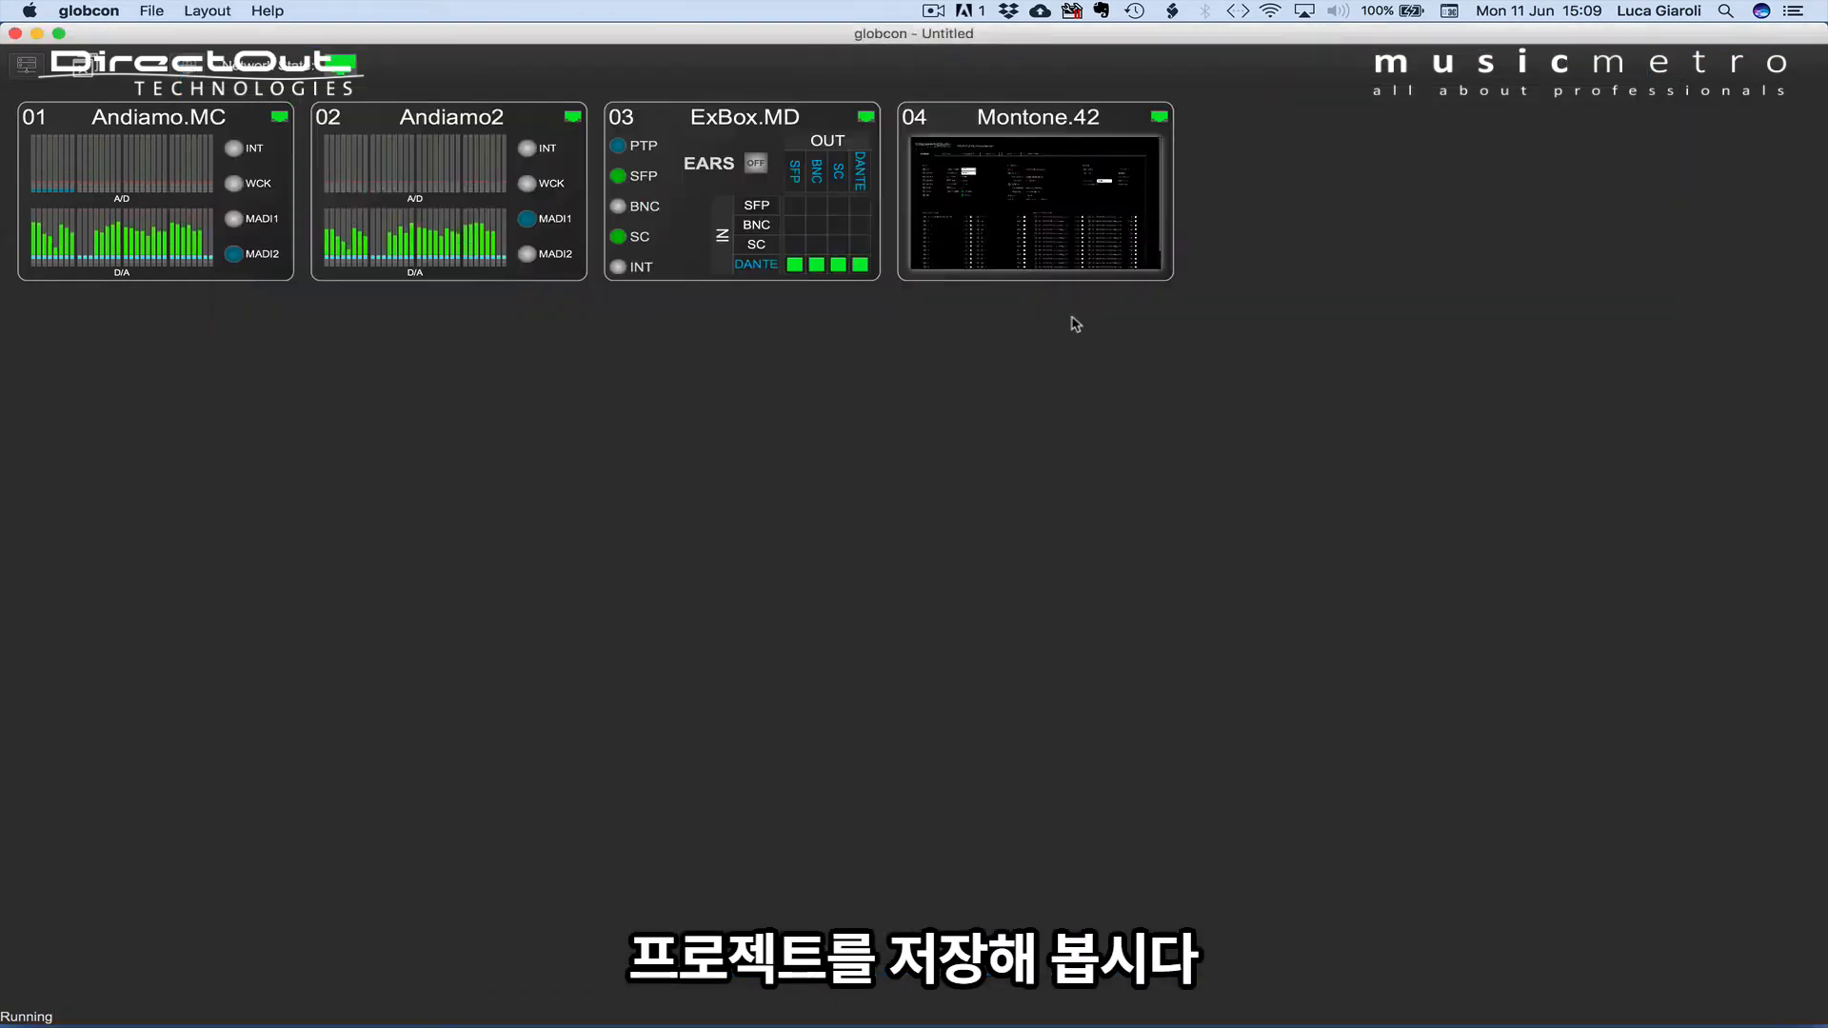
# Save the project as testglobcon.
pyautogui.click(151, 11)
pyautogui.click(168, 52)
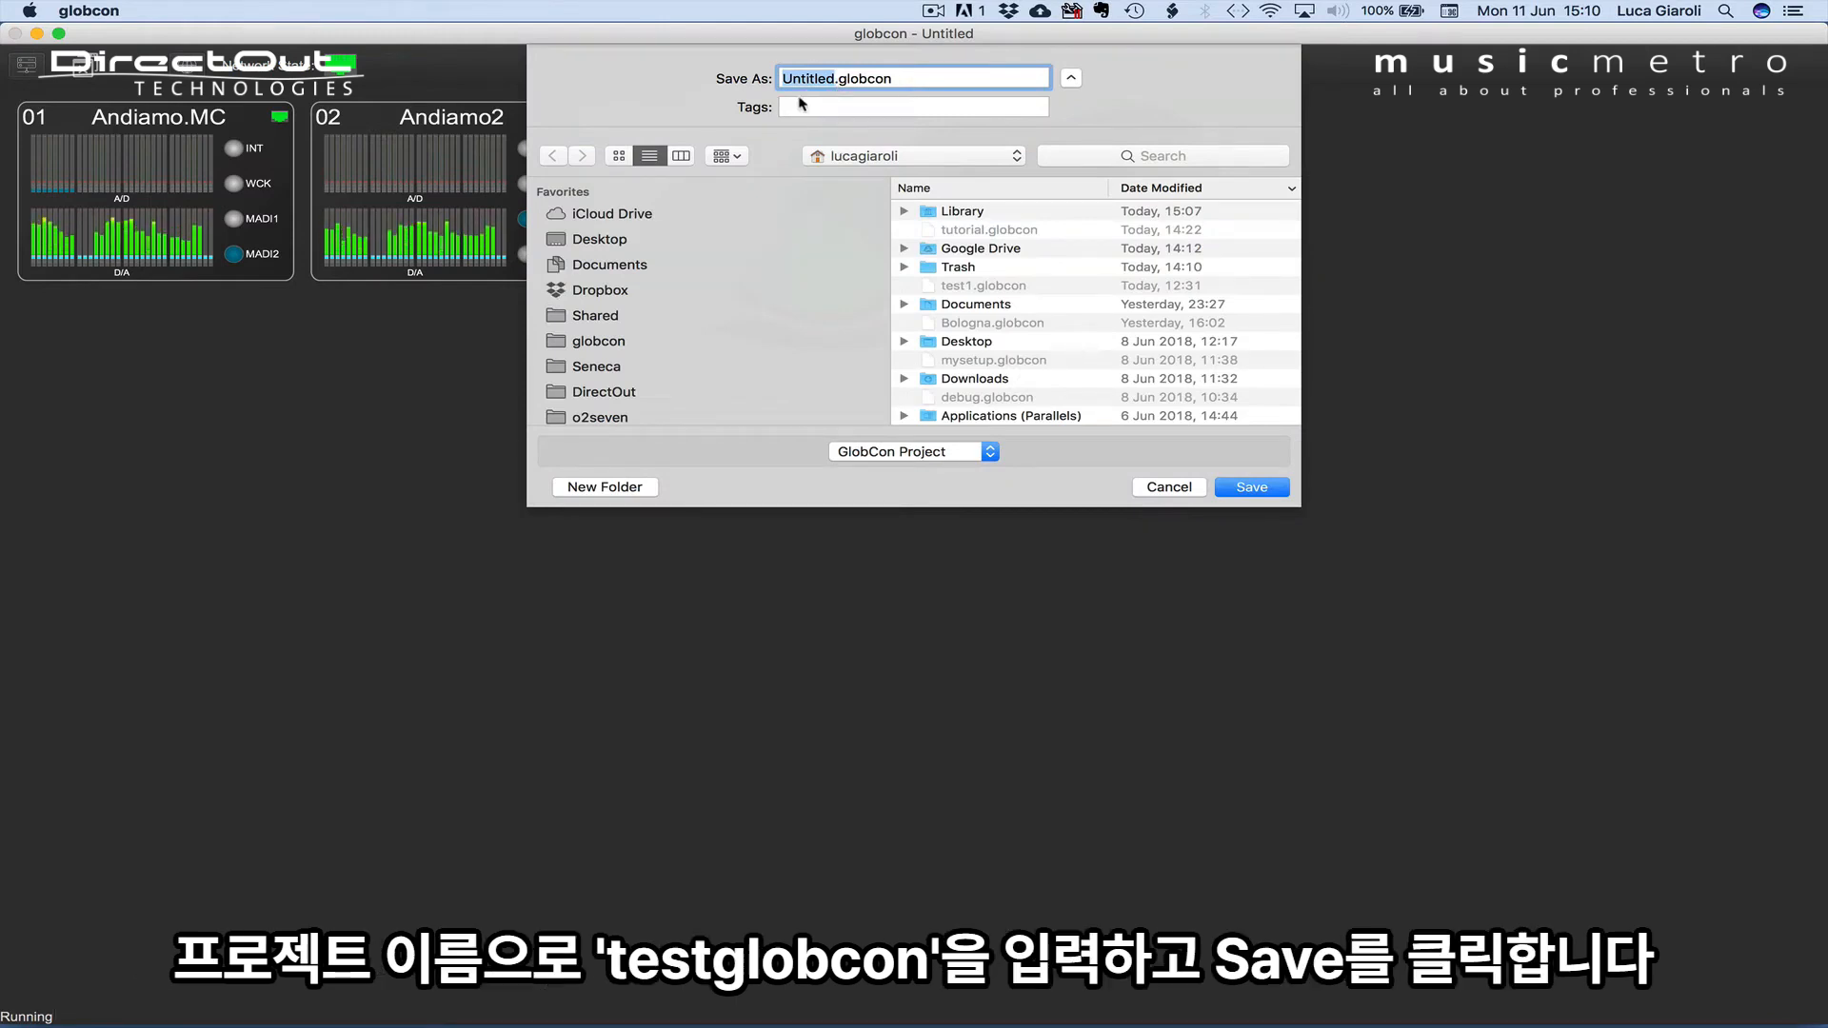
pyautogui.write('testglo')
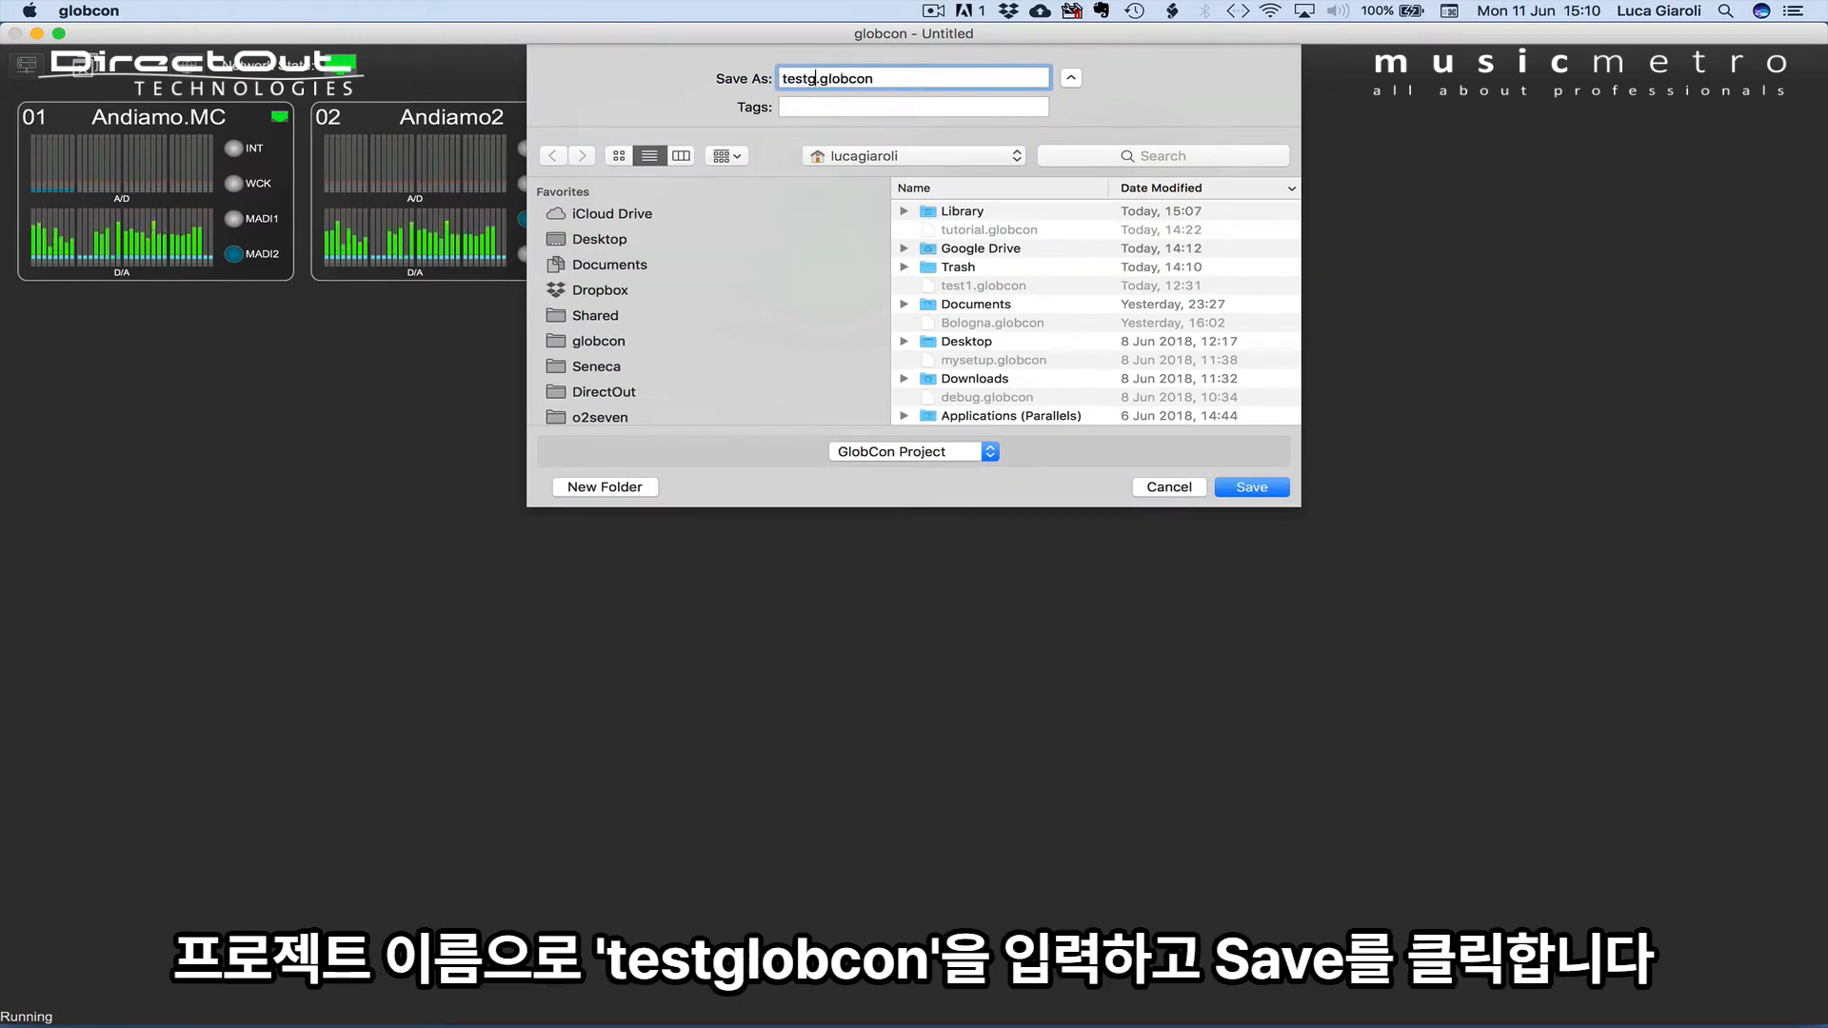
pyautogui.write('bcon')
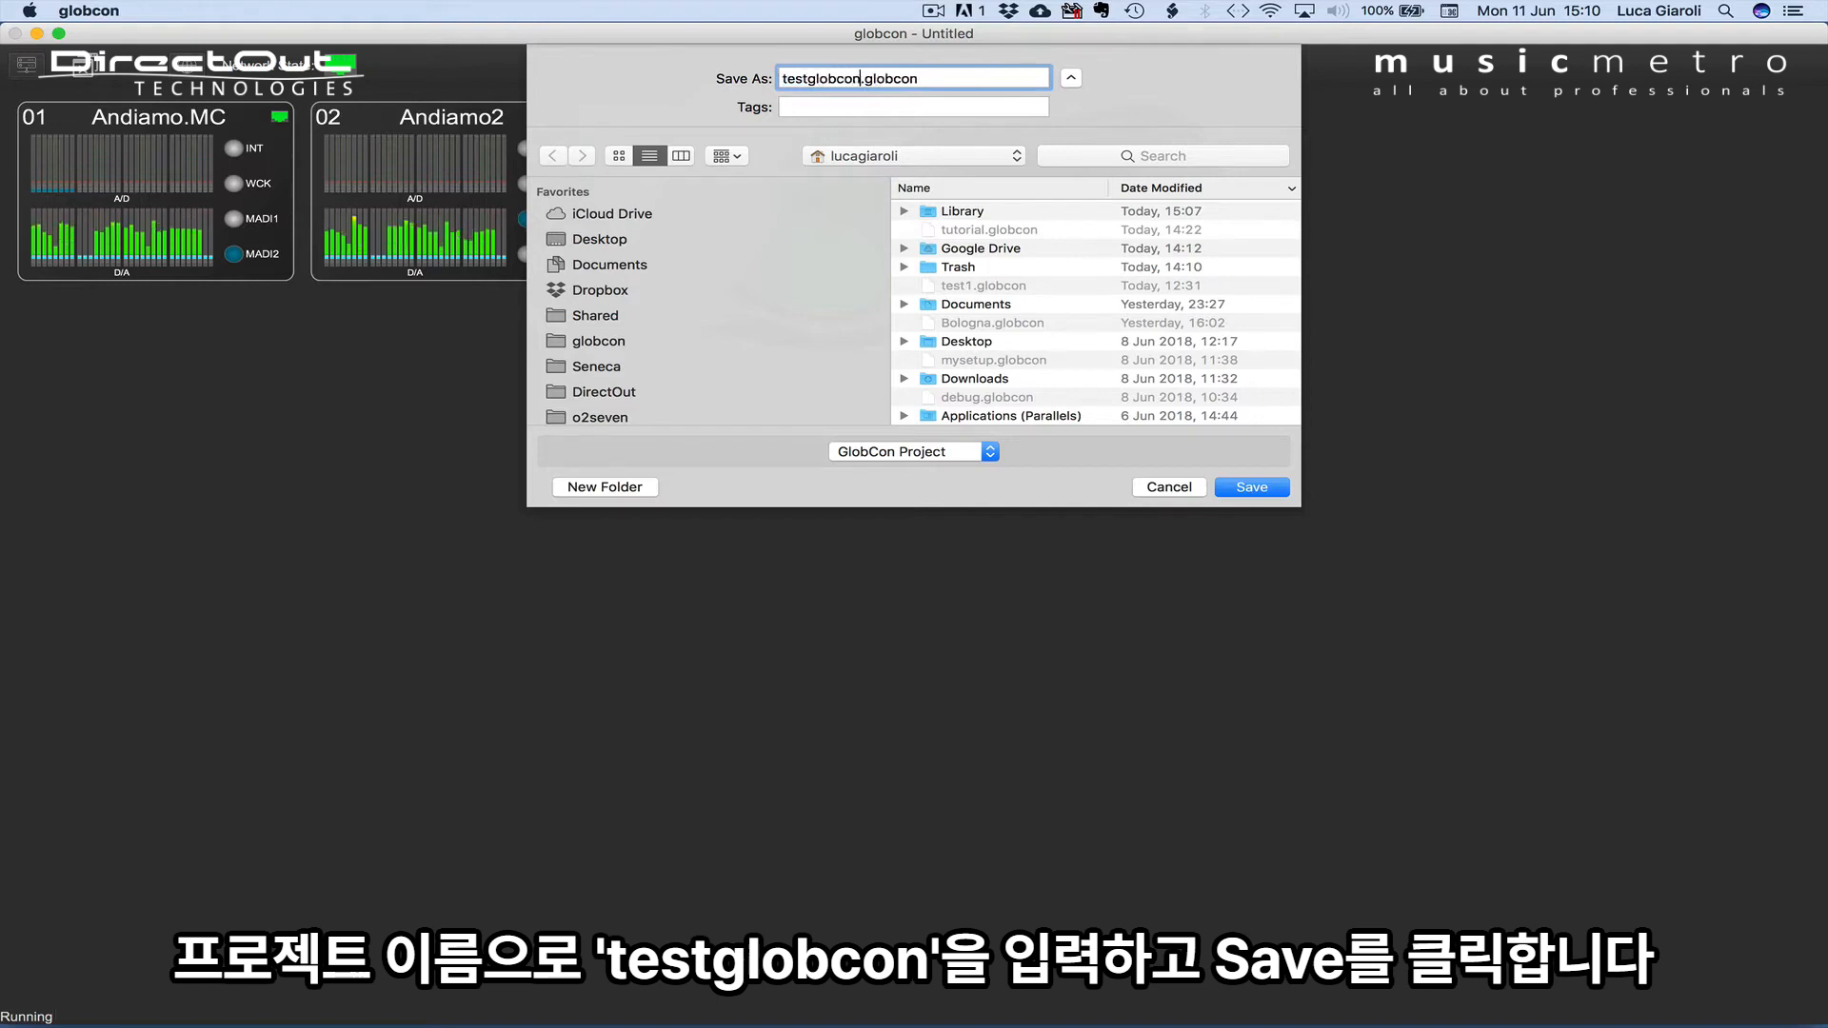
pyautogui.click(1252, 486)
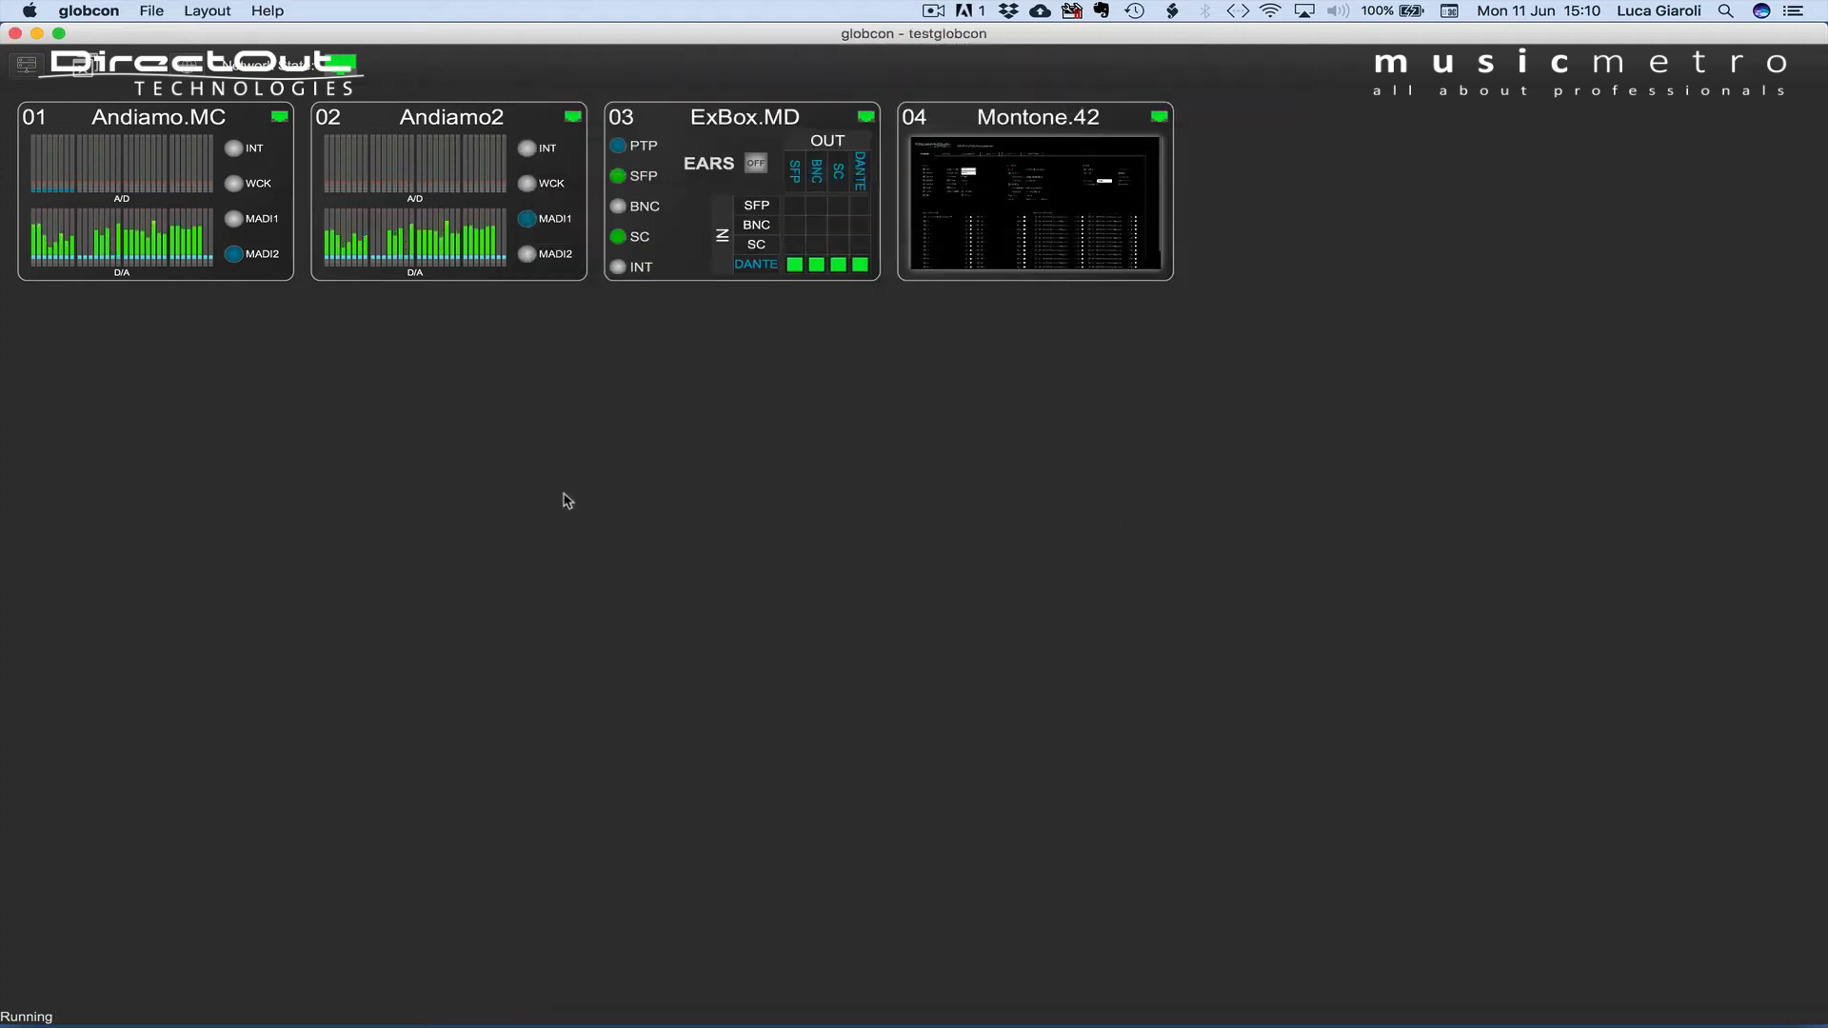
# Open the saved project testglobcon.globcon.
pyautogui.click(160, 13)
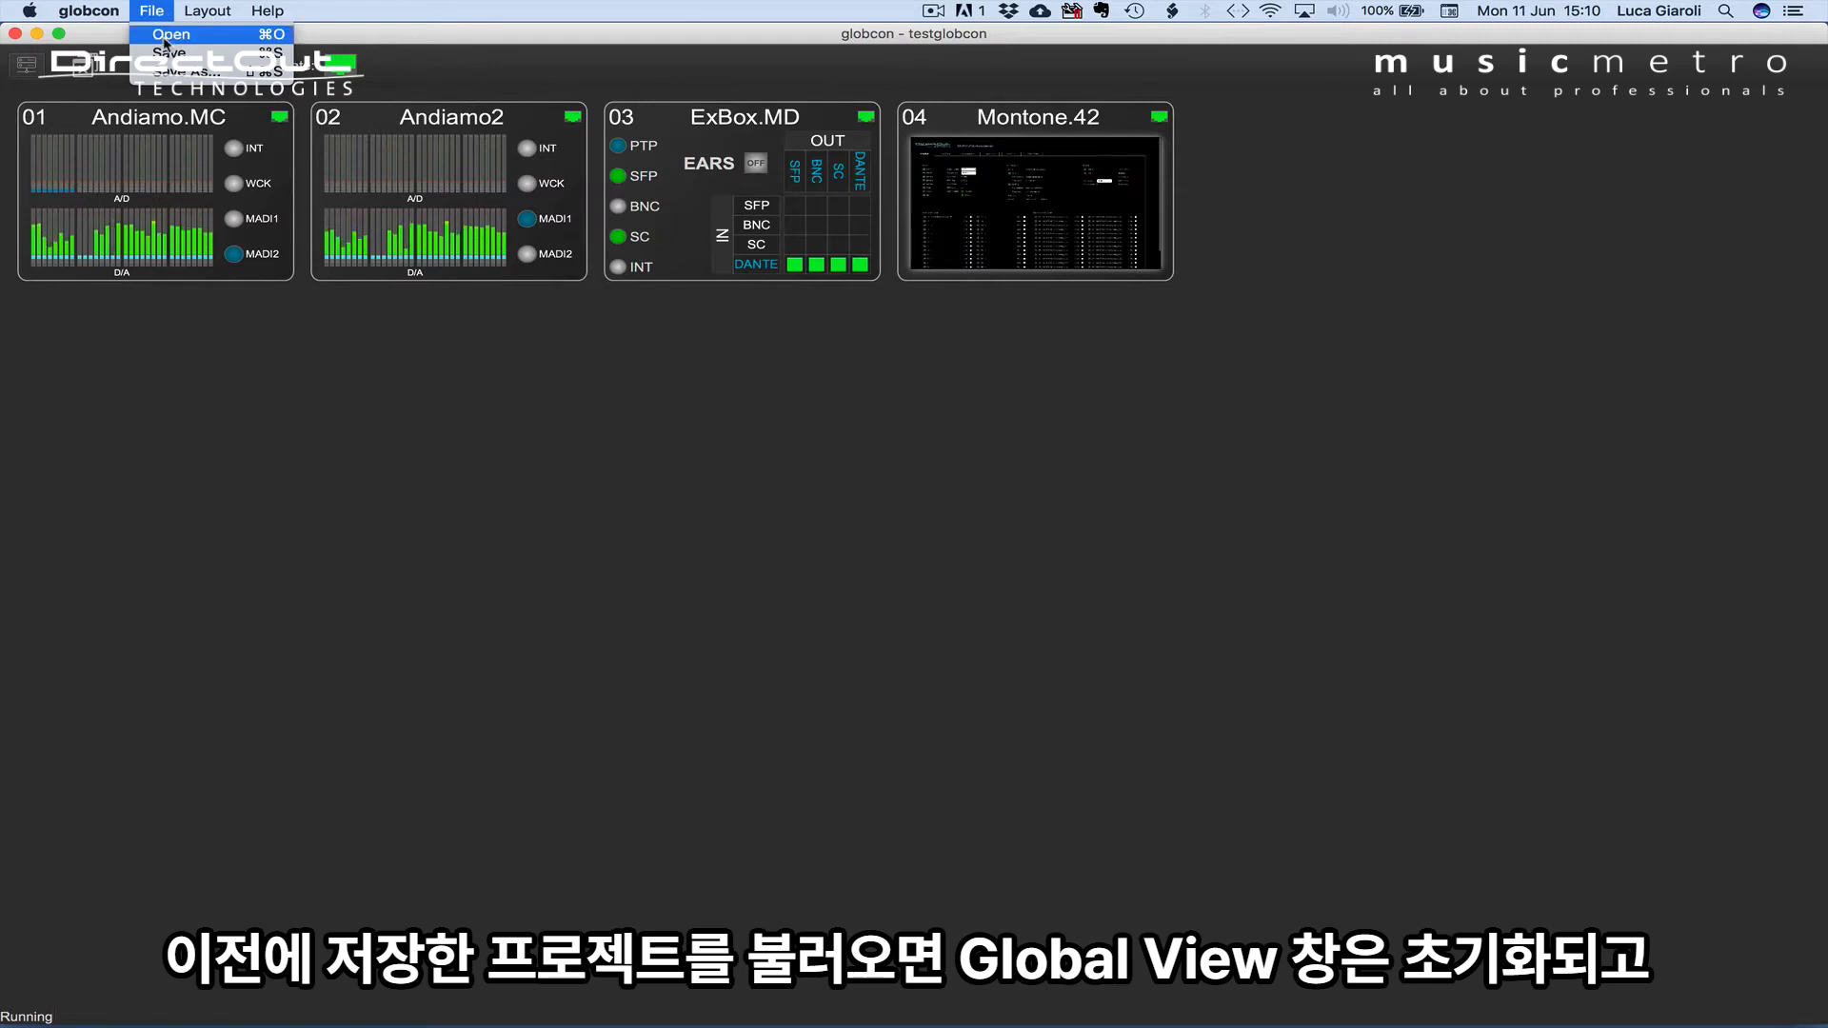
pyautogui.click(167, 45)
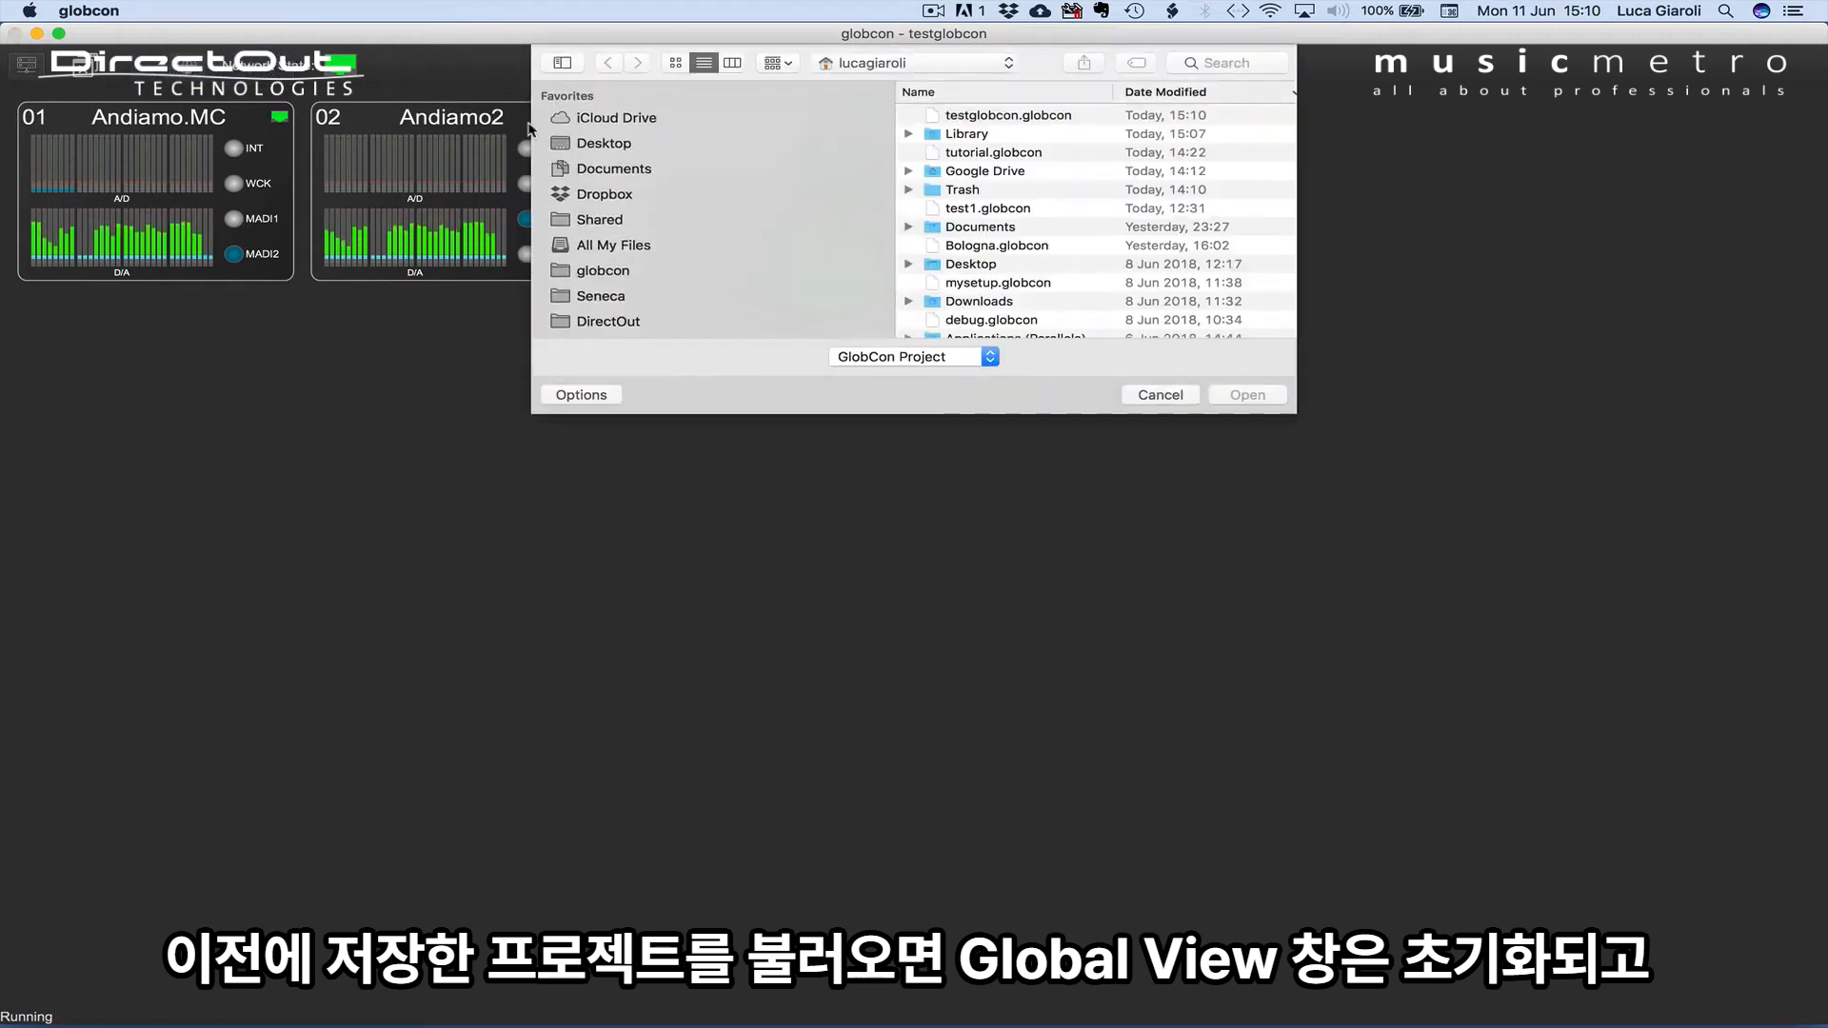
pyautogui.click(963, 116)
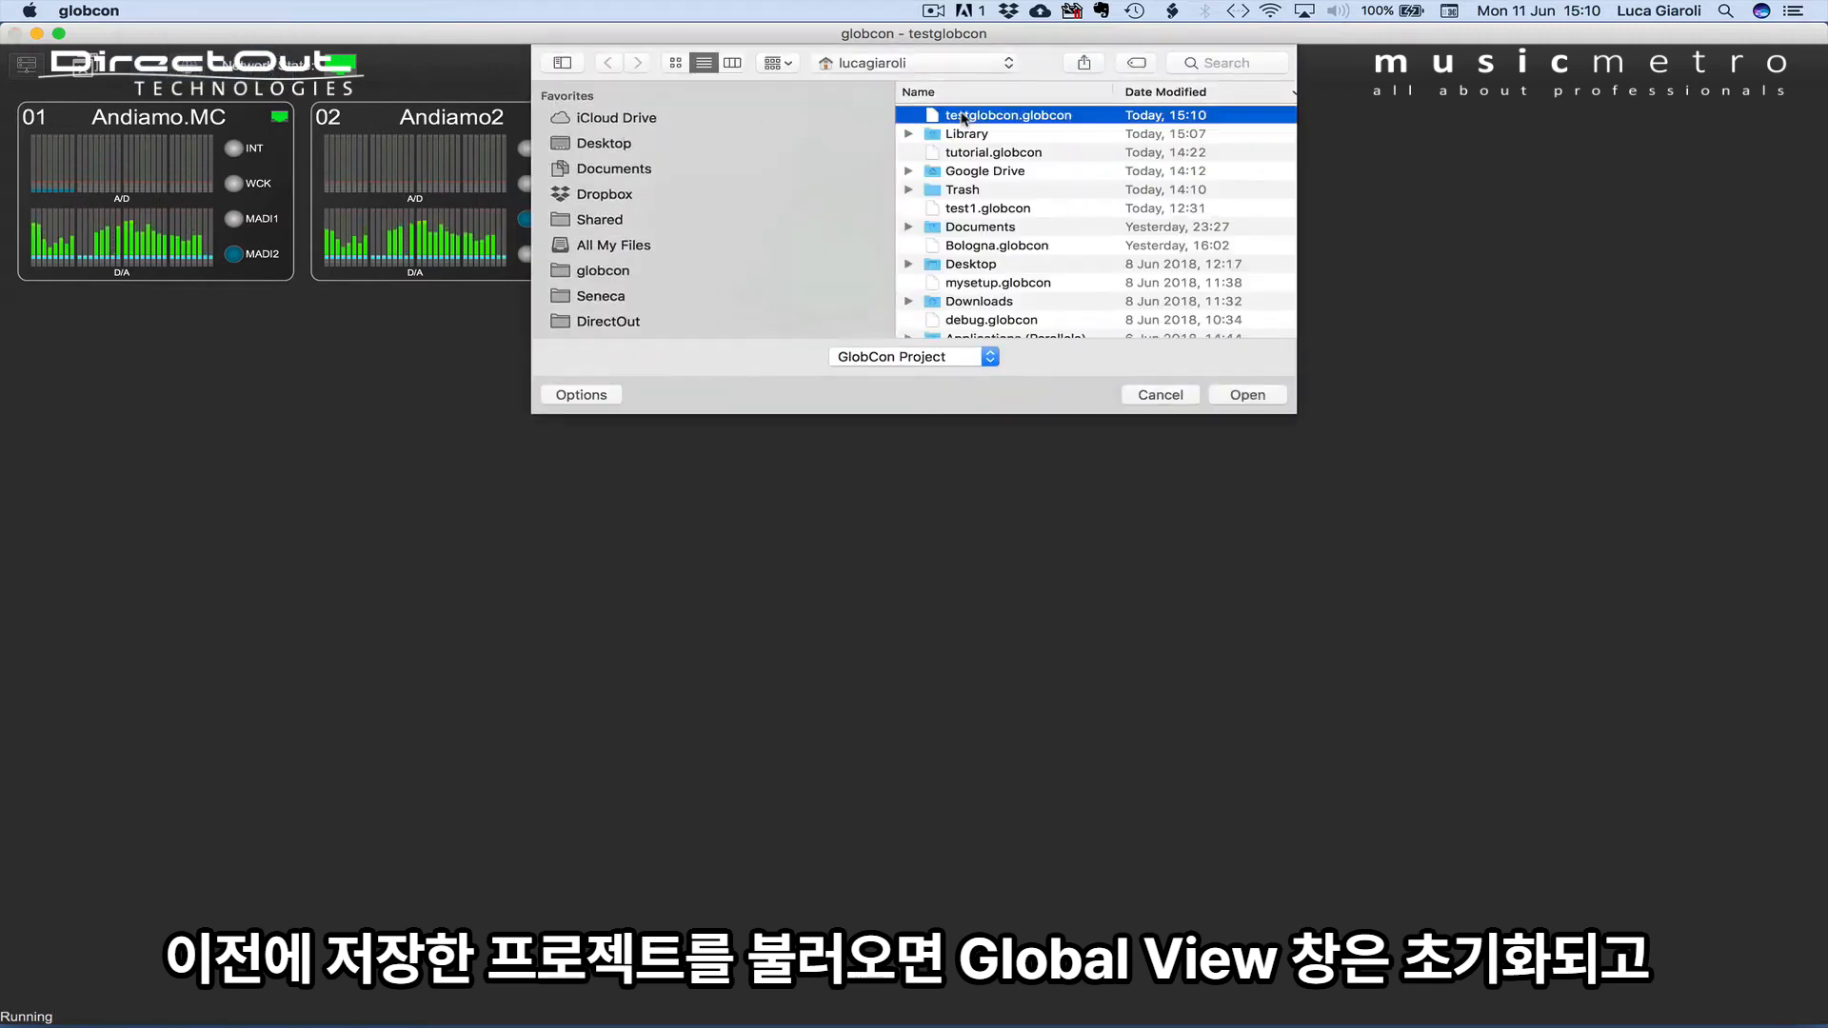
pyautogui.click(1247, 394)
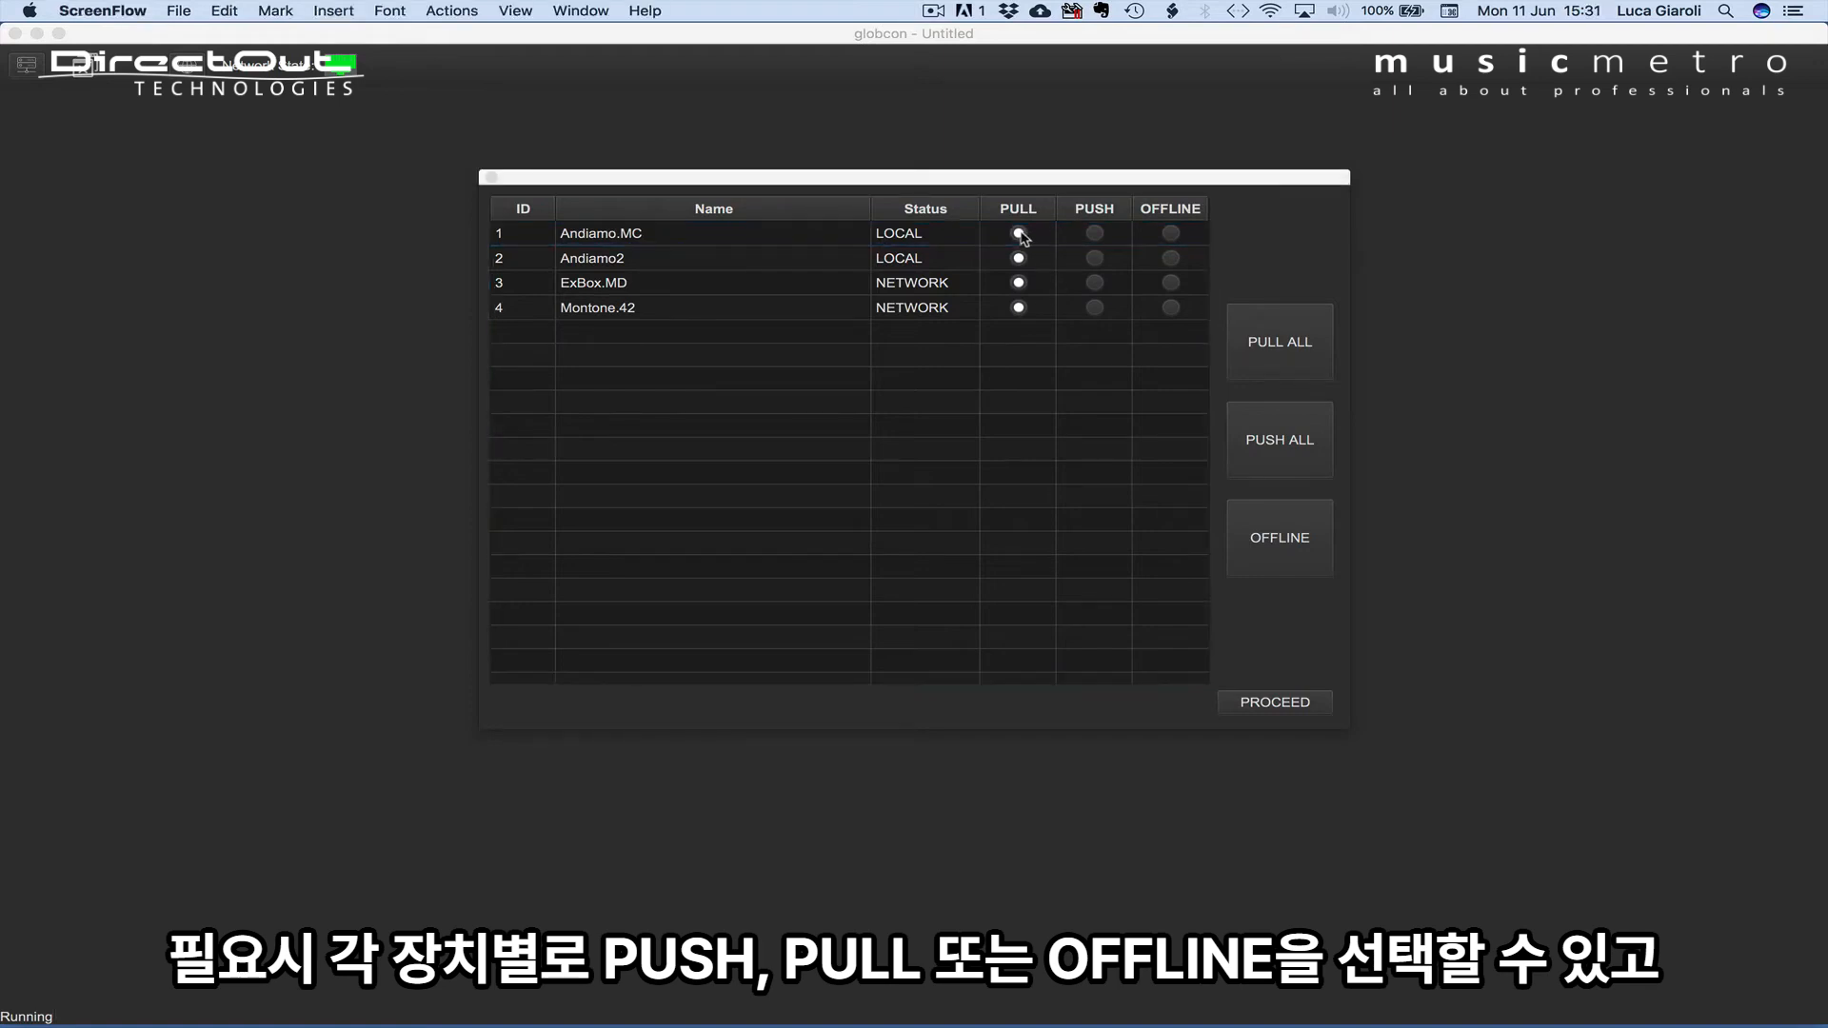
# Try the individual pull and push options for the Andiamo and ExBox.MD devices, and the push option for all devices.
pyautogui.click(1020, 234)
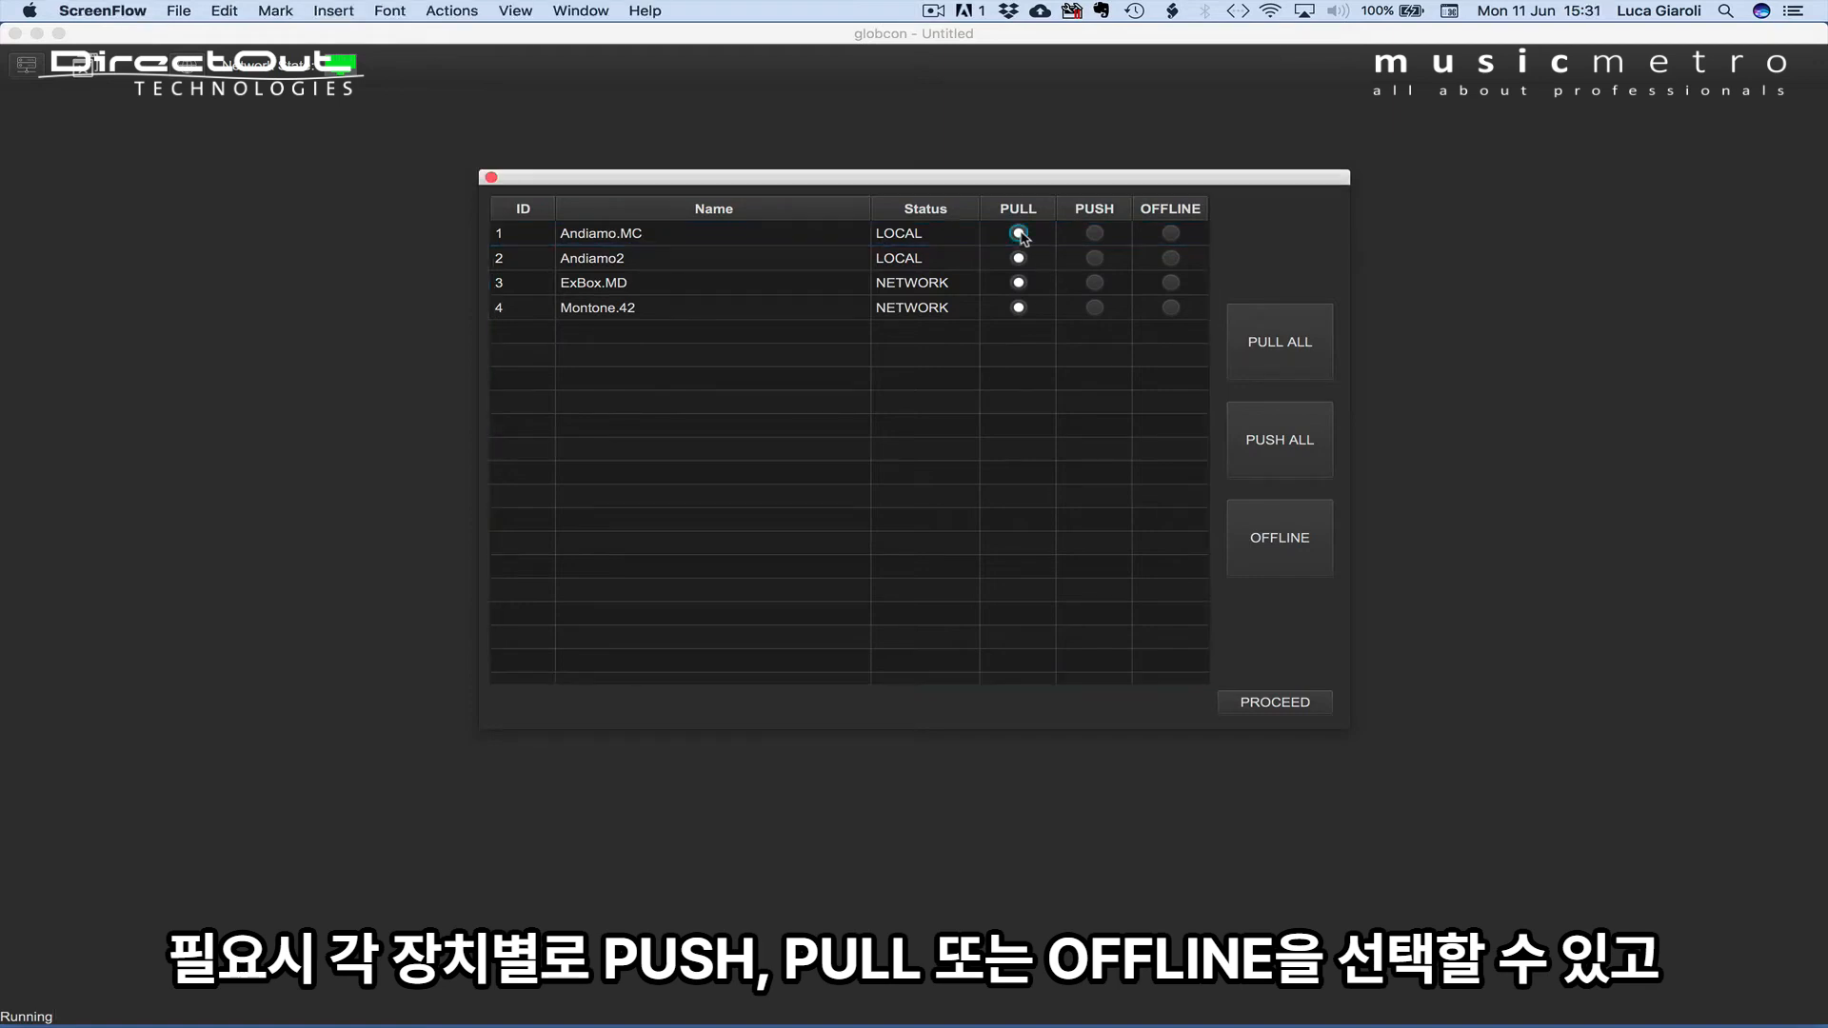
pyautogui.click(1094, 258)
pyautogui.click(1095, 282)
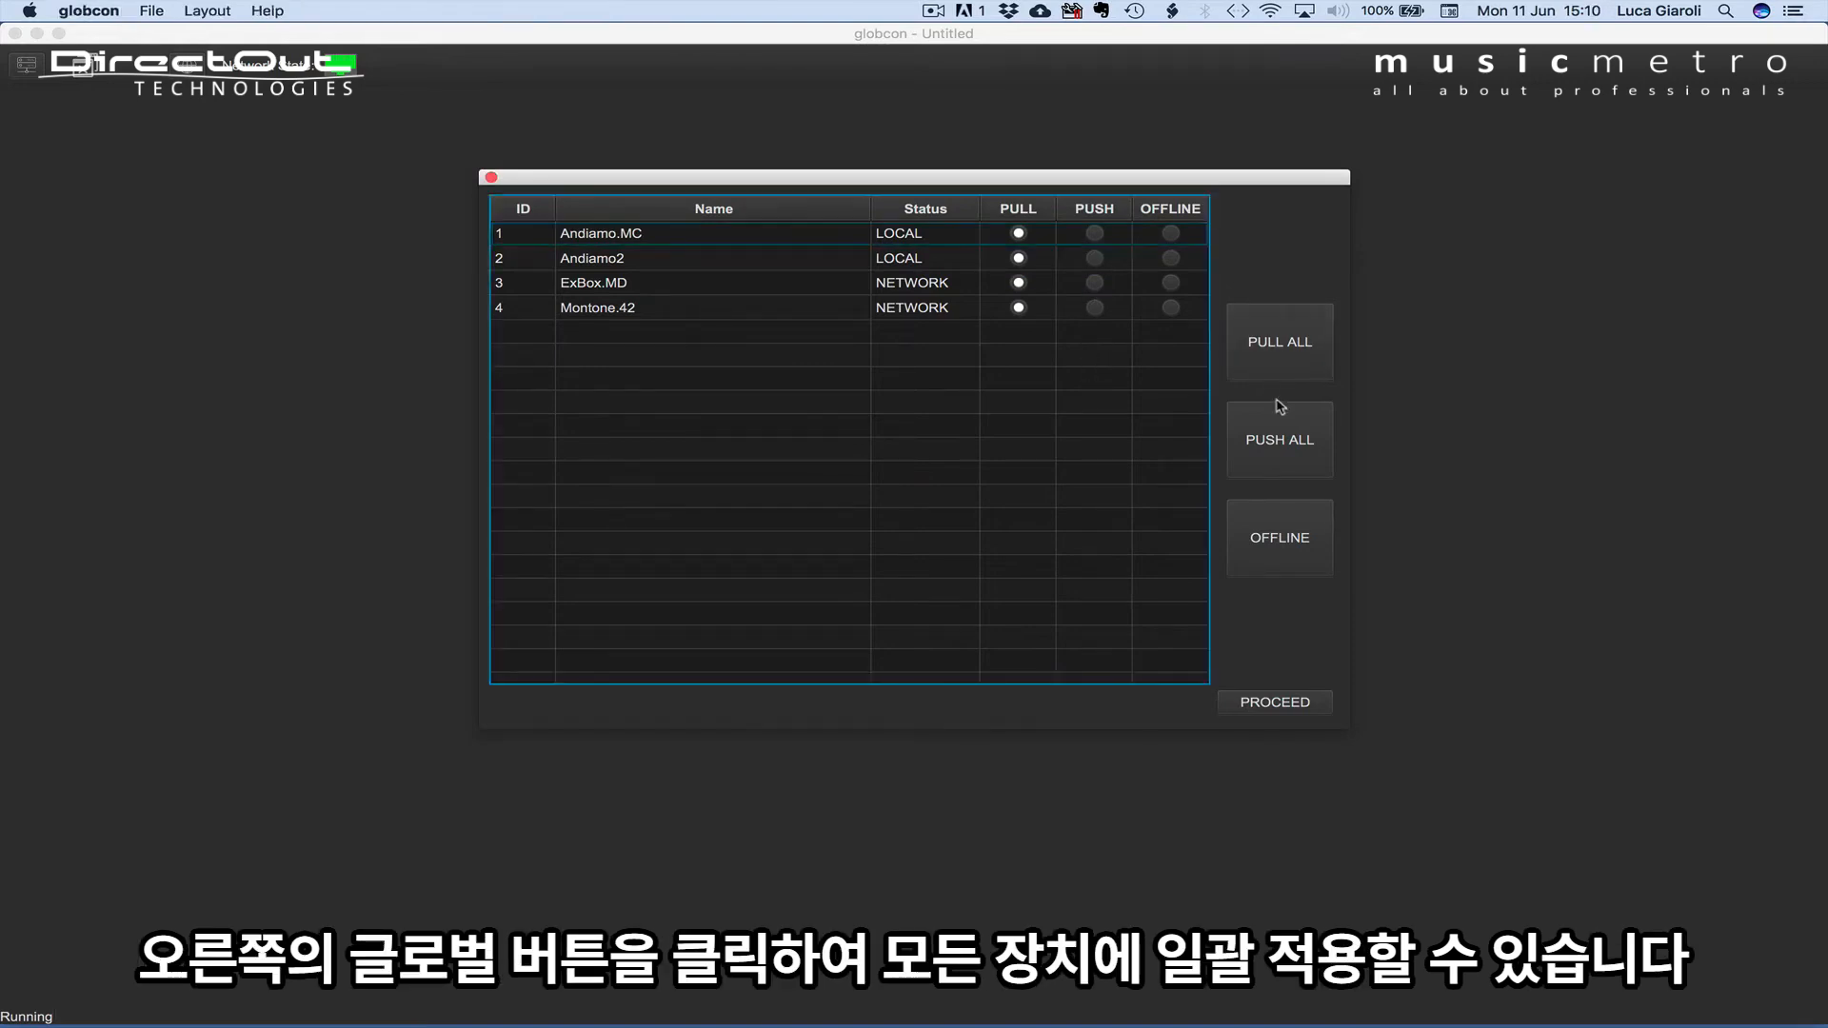
pyautogui.click(1280, 436)
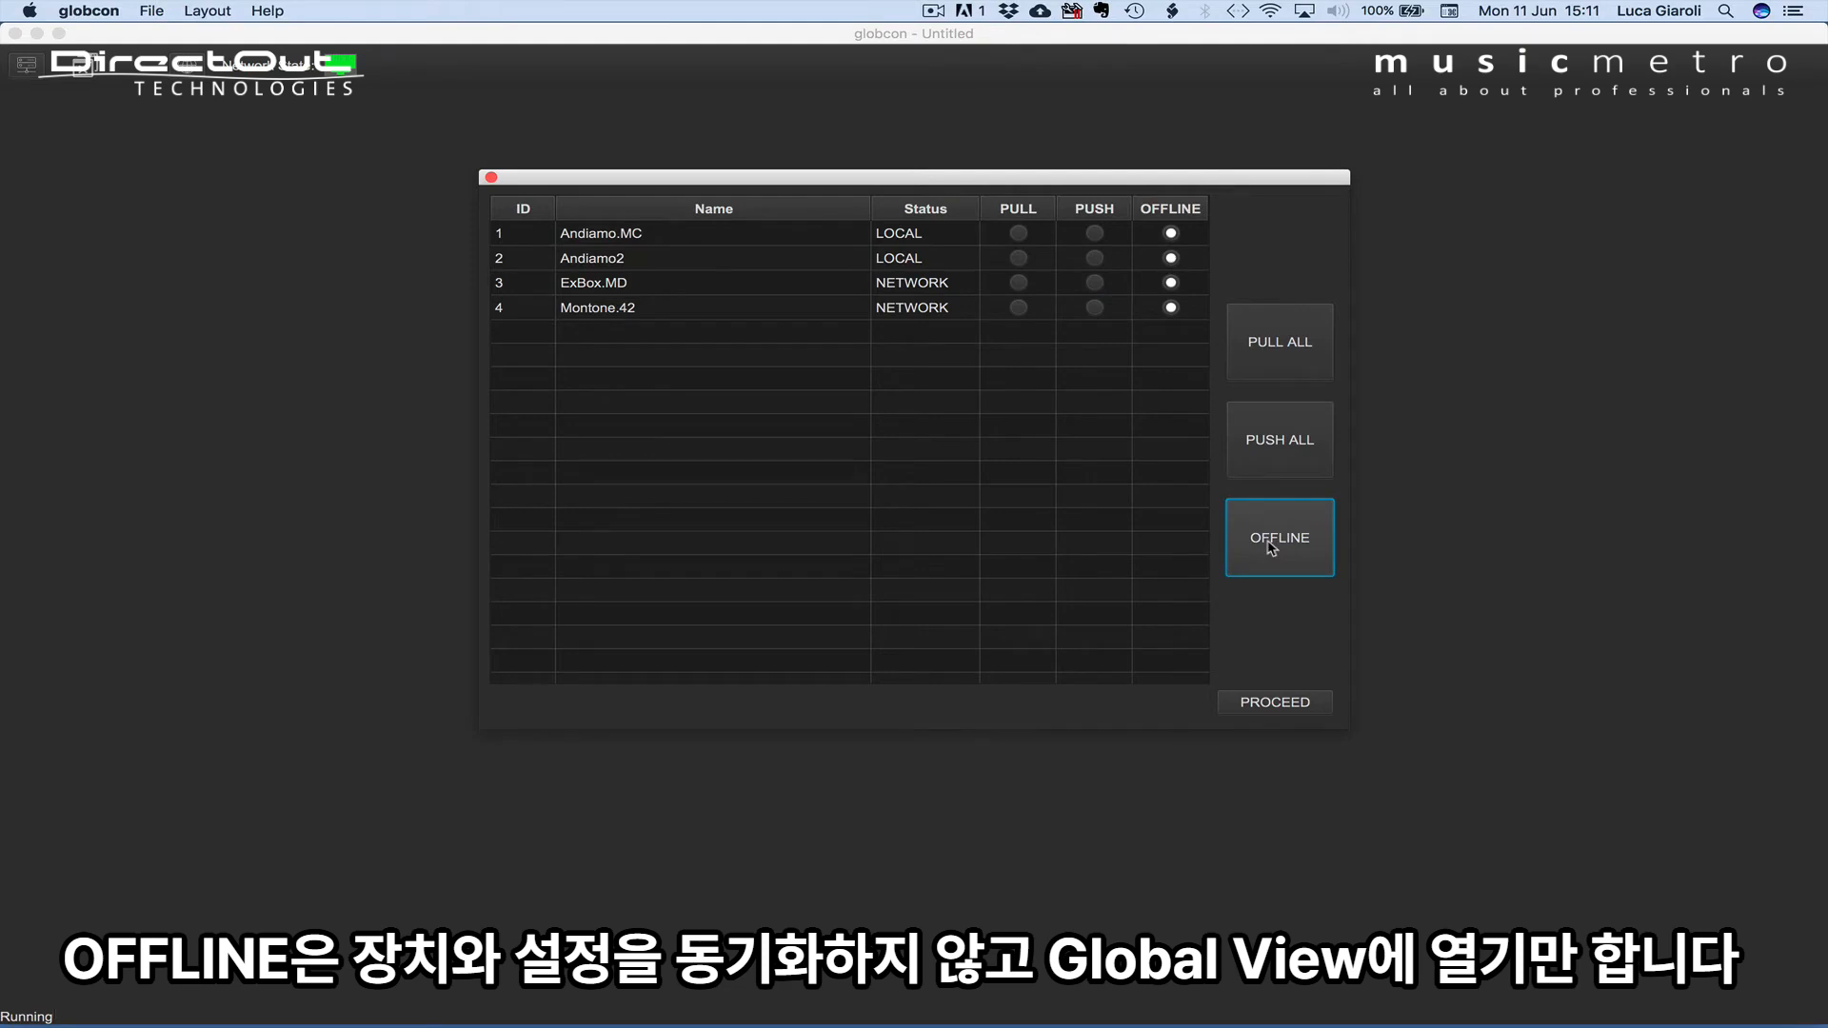
# Set all devices to pull their settings into the project and proceed with loading it.
pyautogui.click(1257, 352)
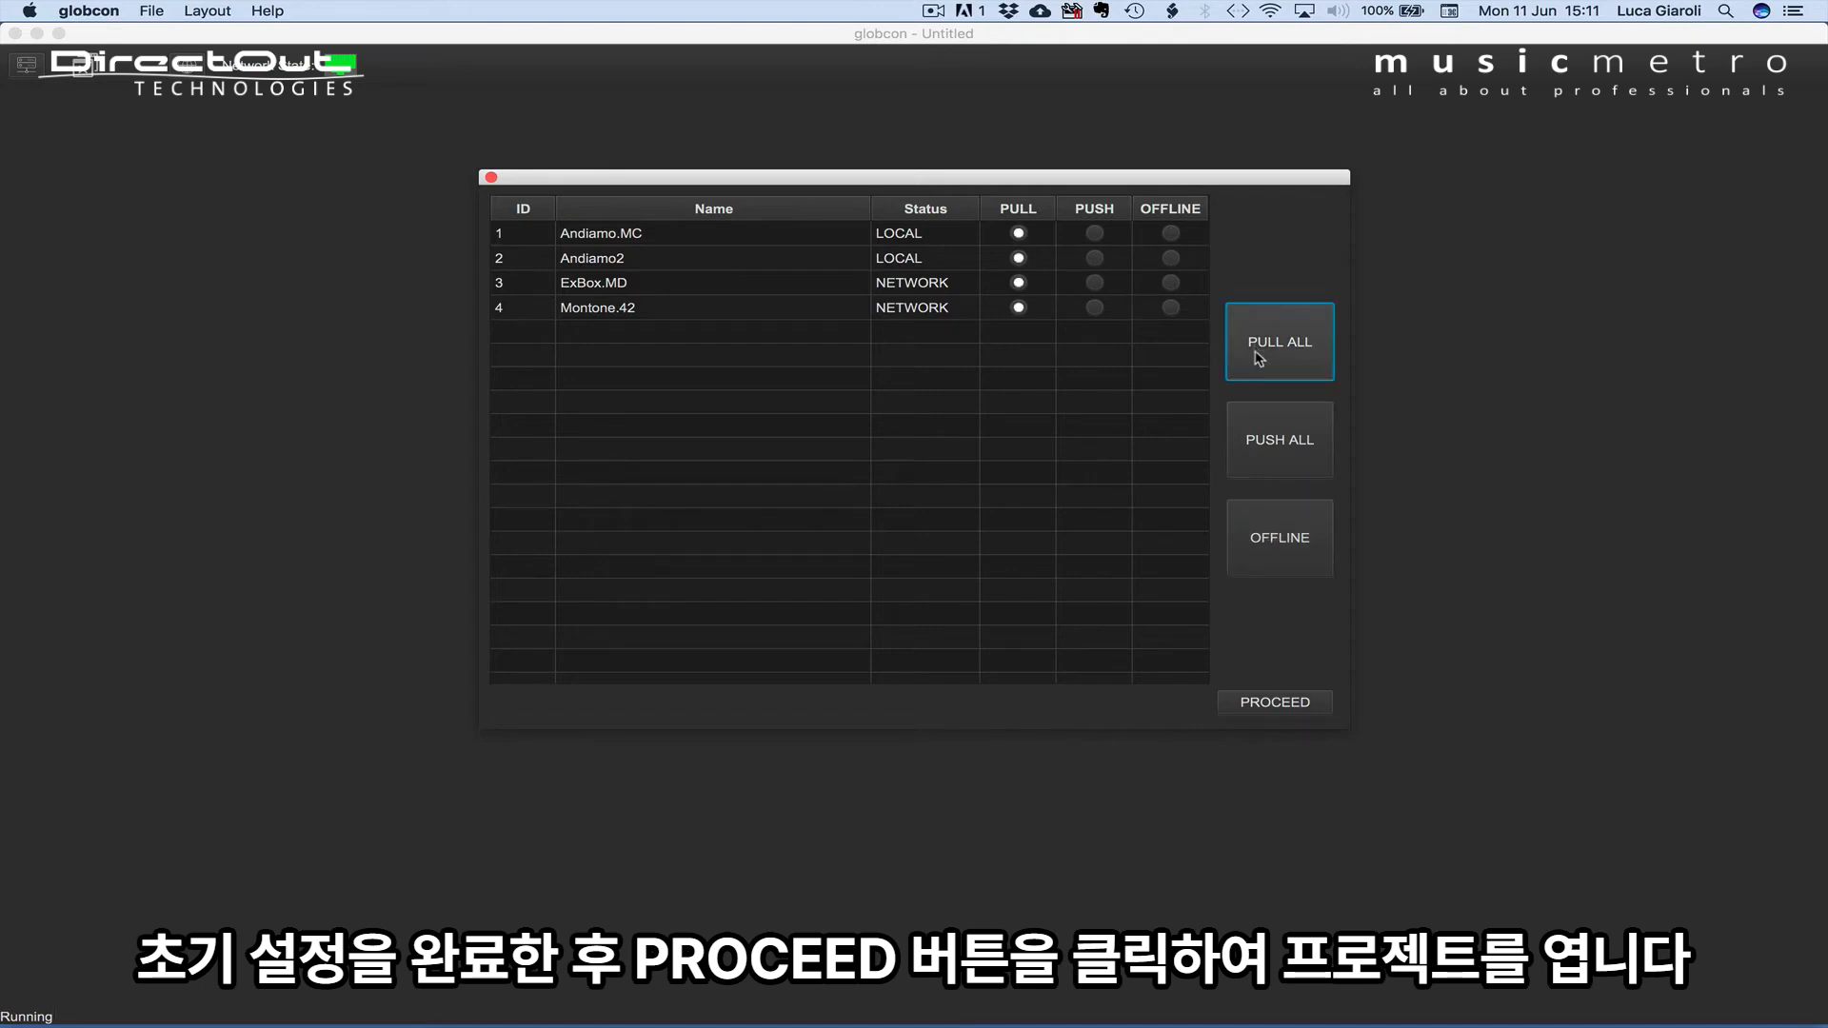
pyautogui.click(1306, 702)
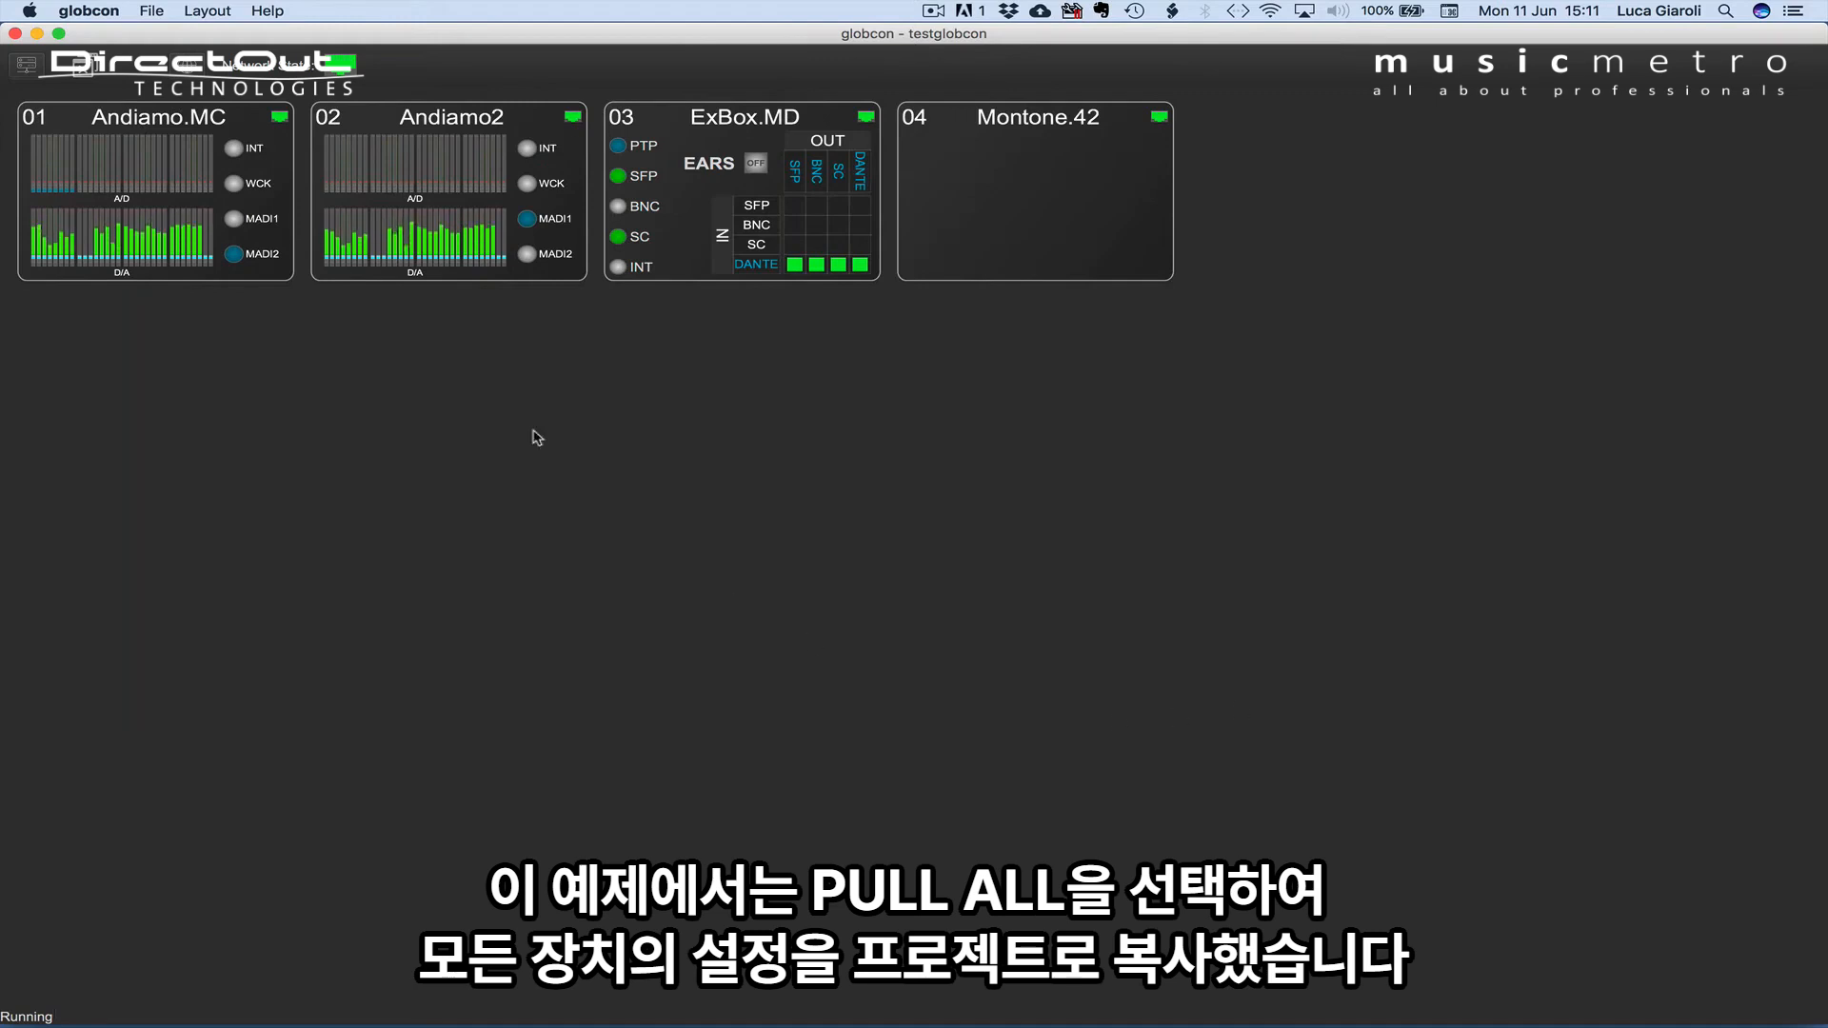
# Add a virtual M.1k2 to the project and hide the device list.
pyautogui.click(29, 66)
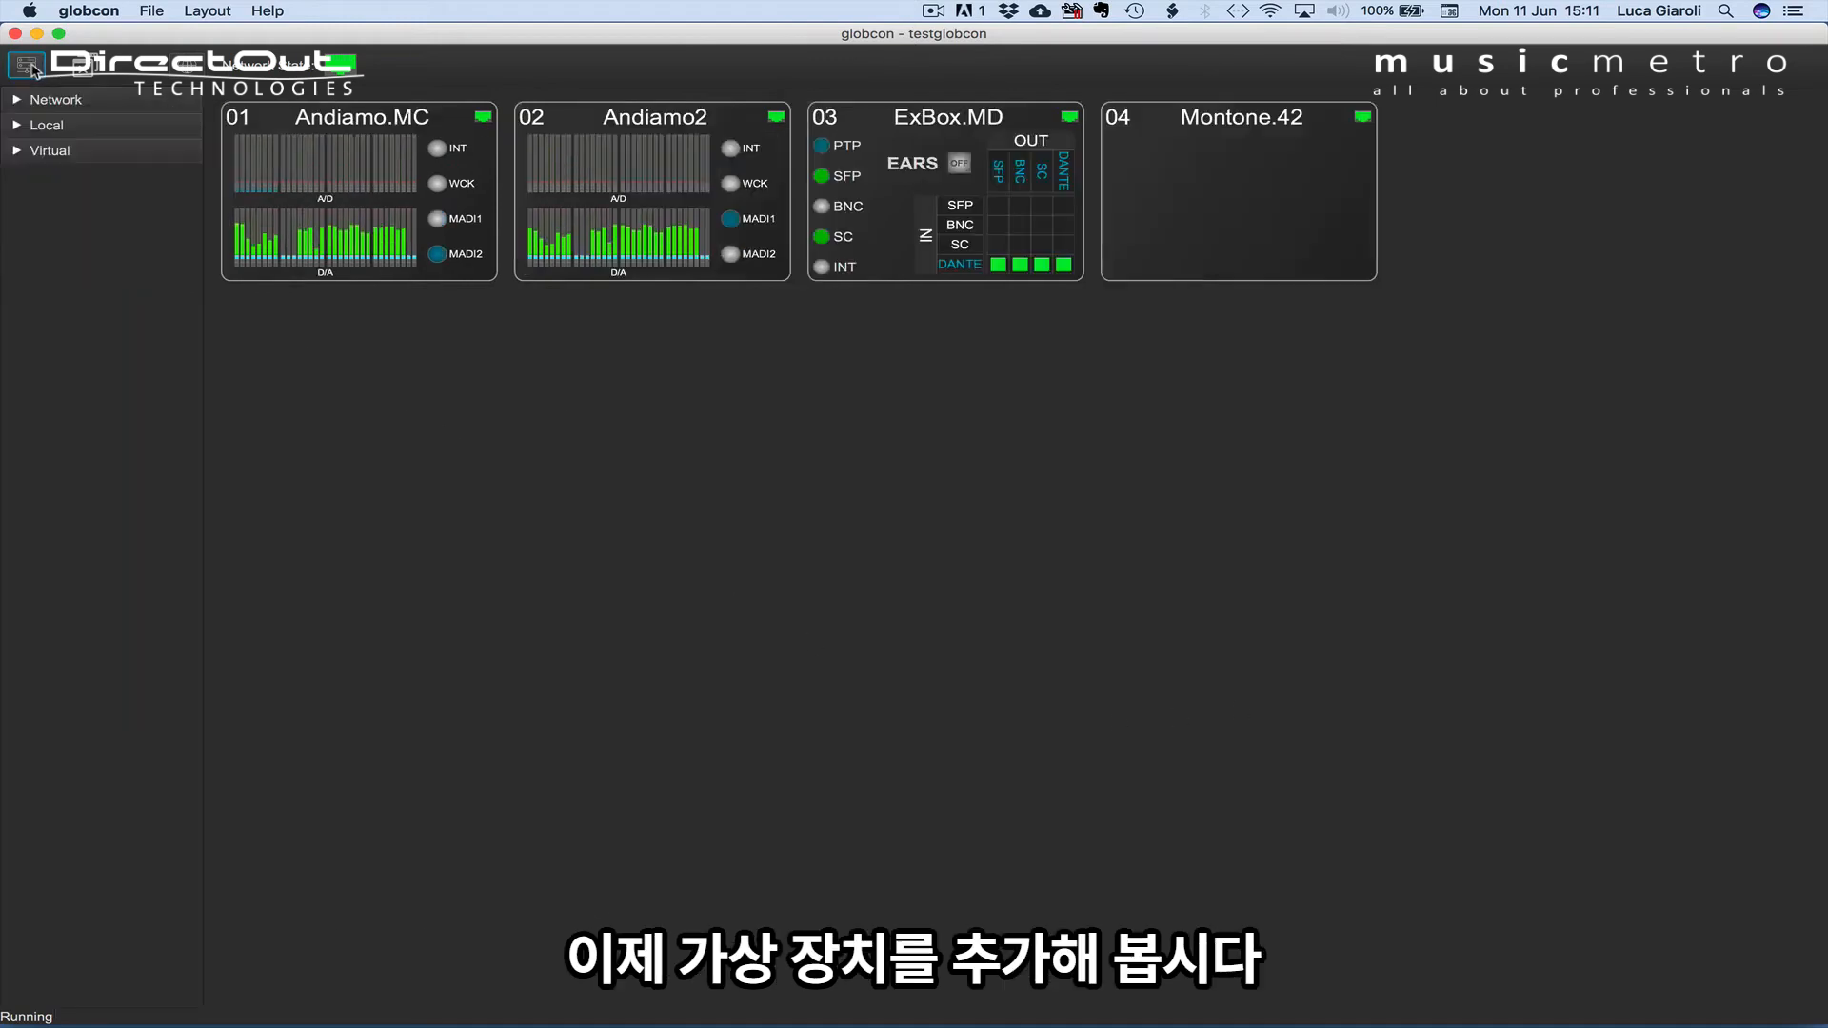
pyautogui.click(24, 151)
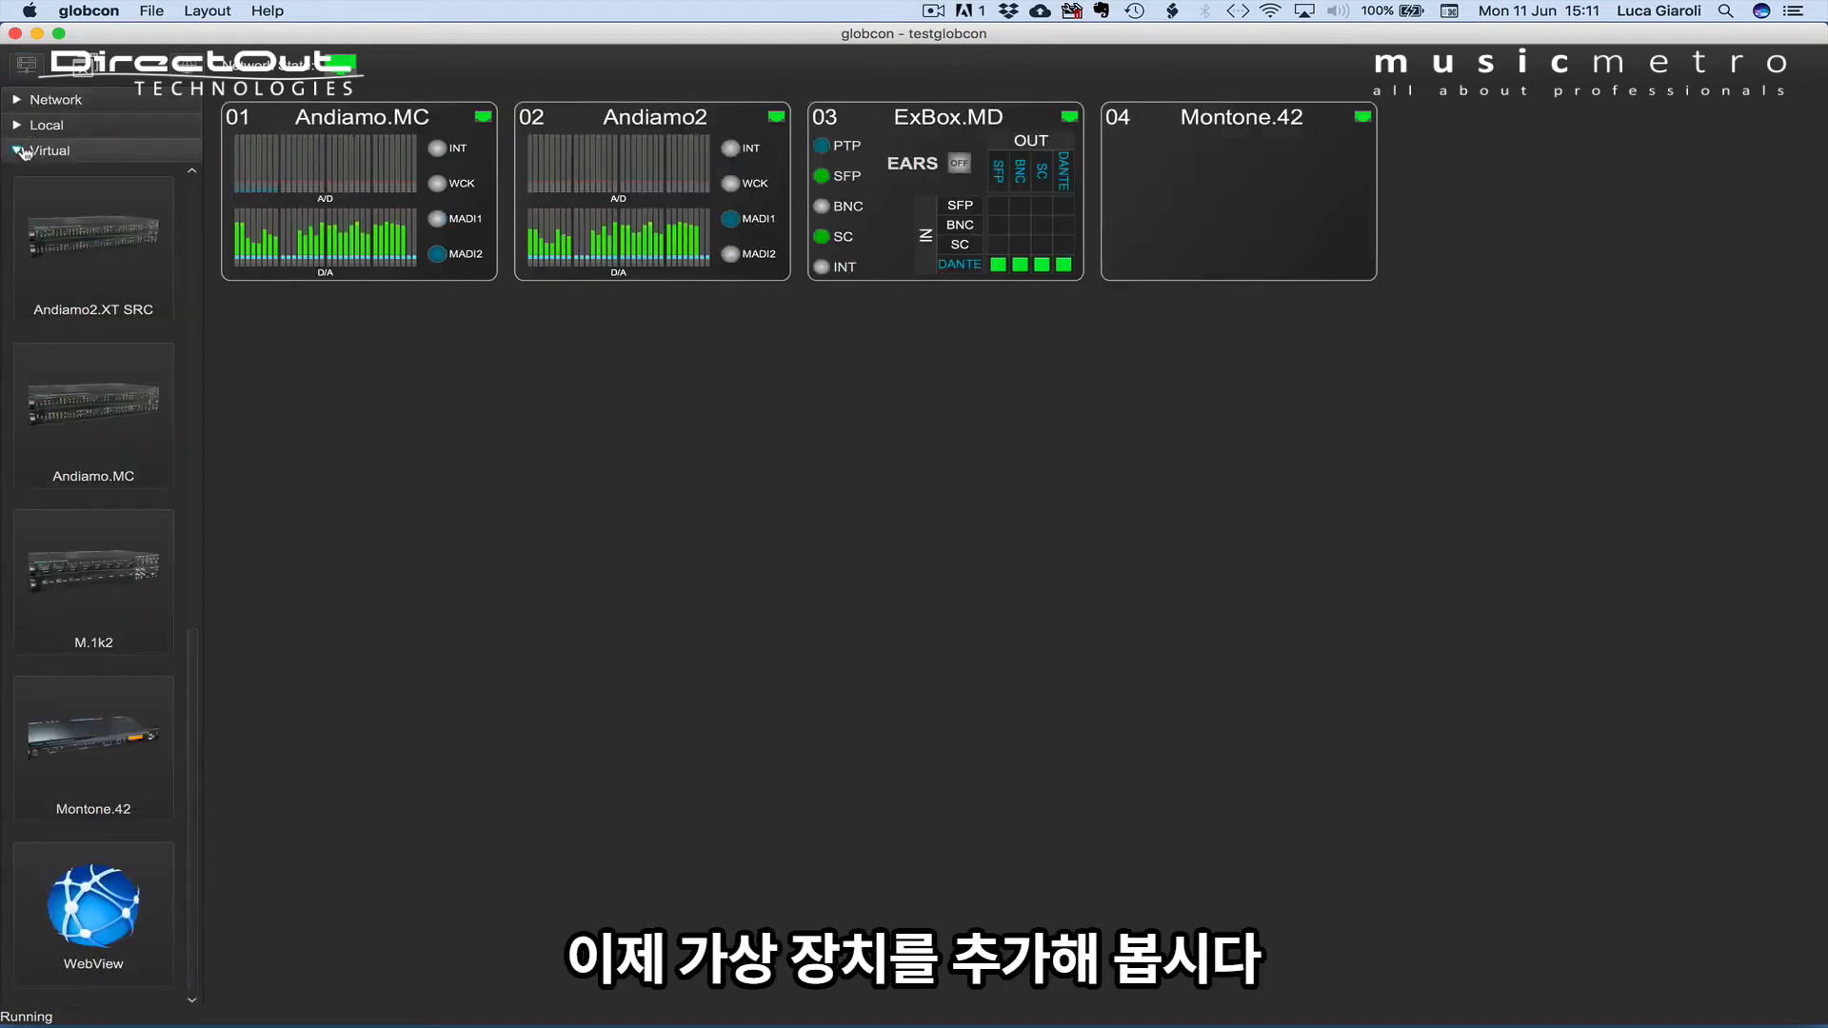
pyautogui.click(79, 560)
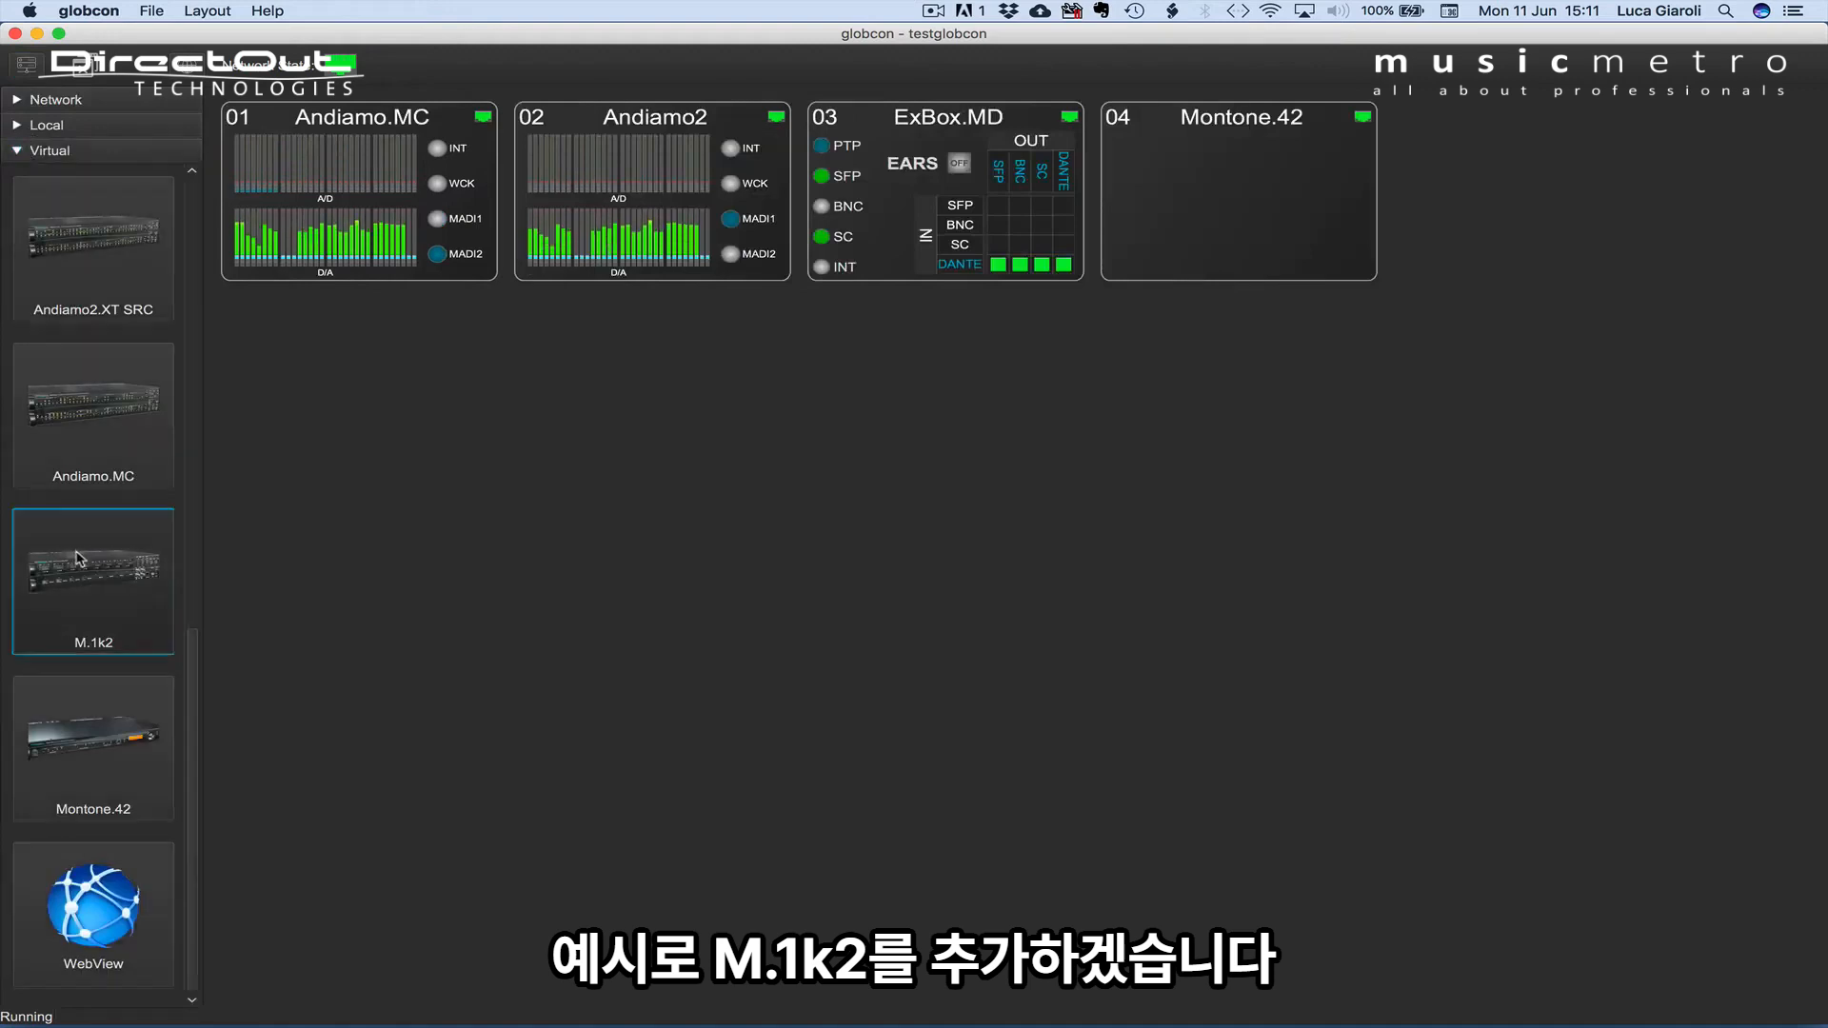
pyautogui.doubleClick(79, 560)
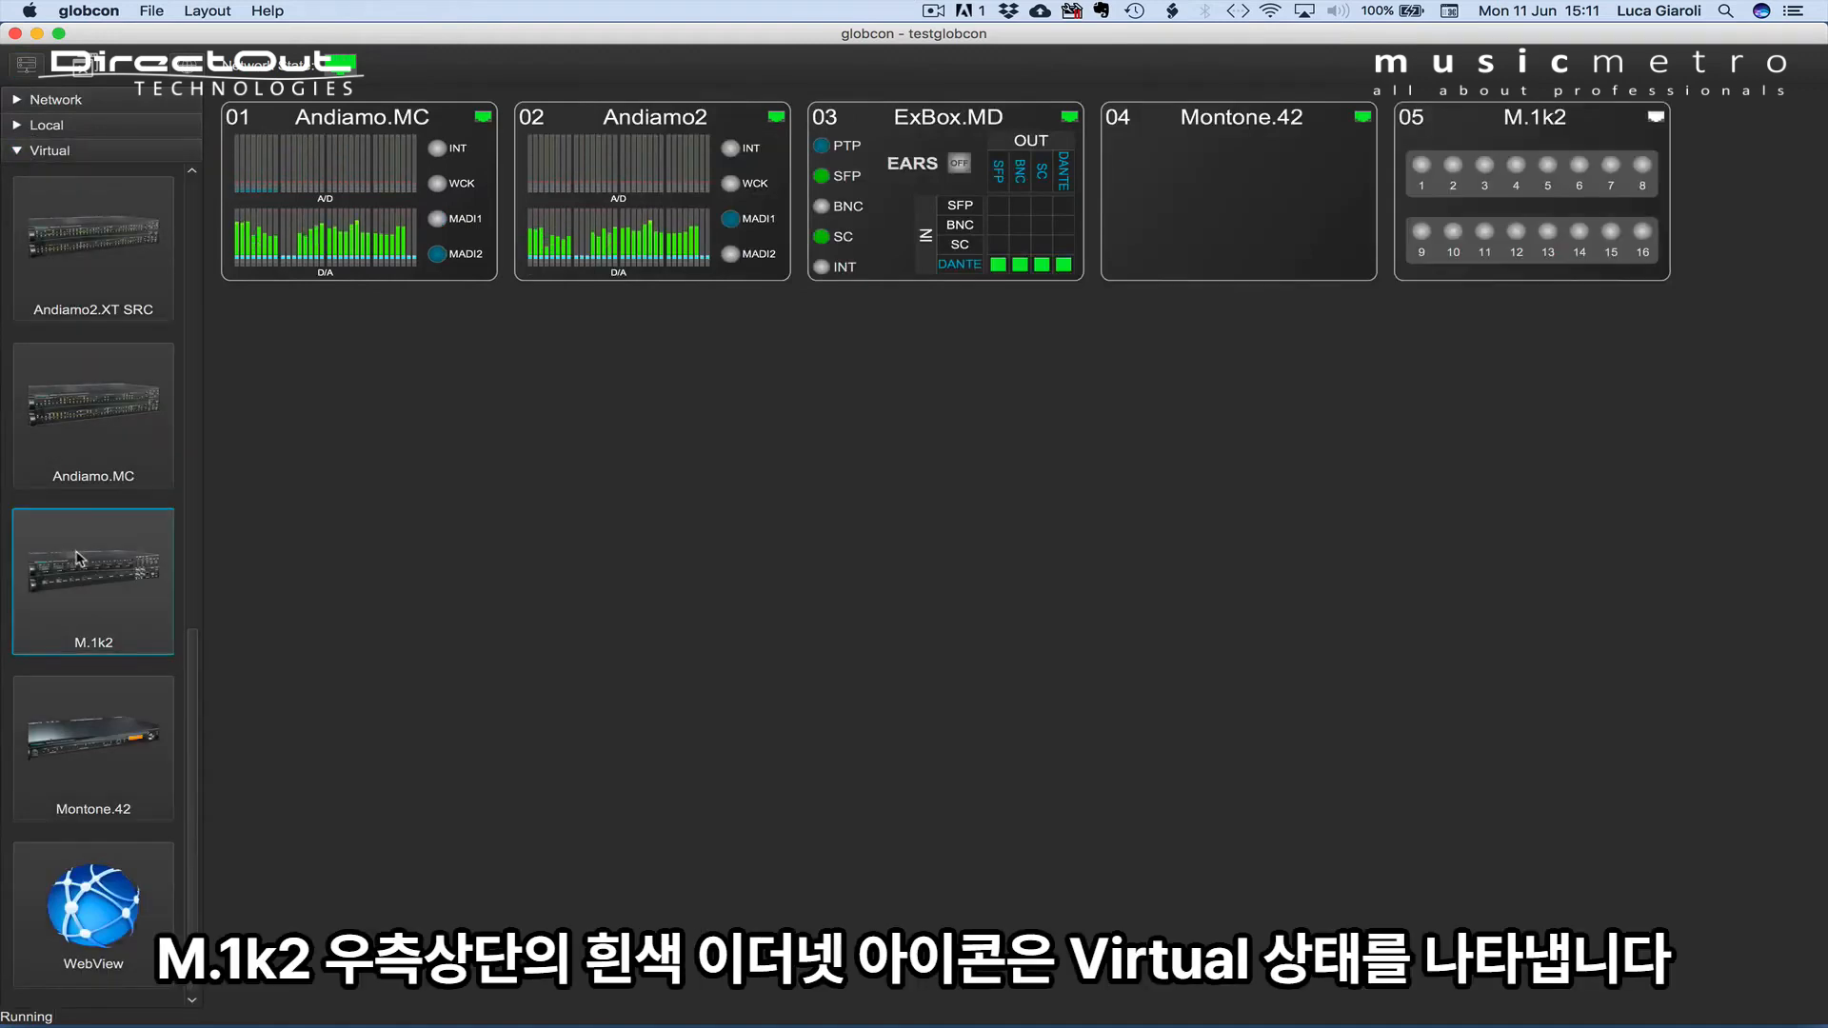
pyautogui.click(26, 63)
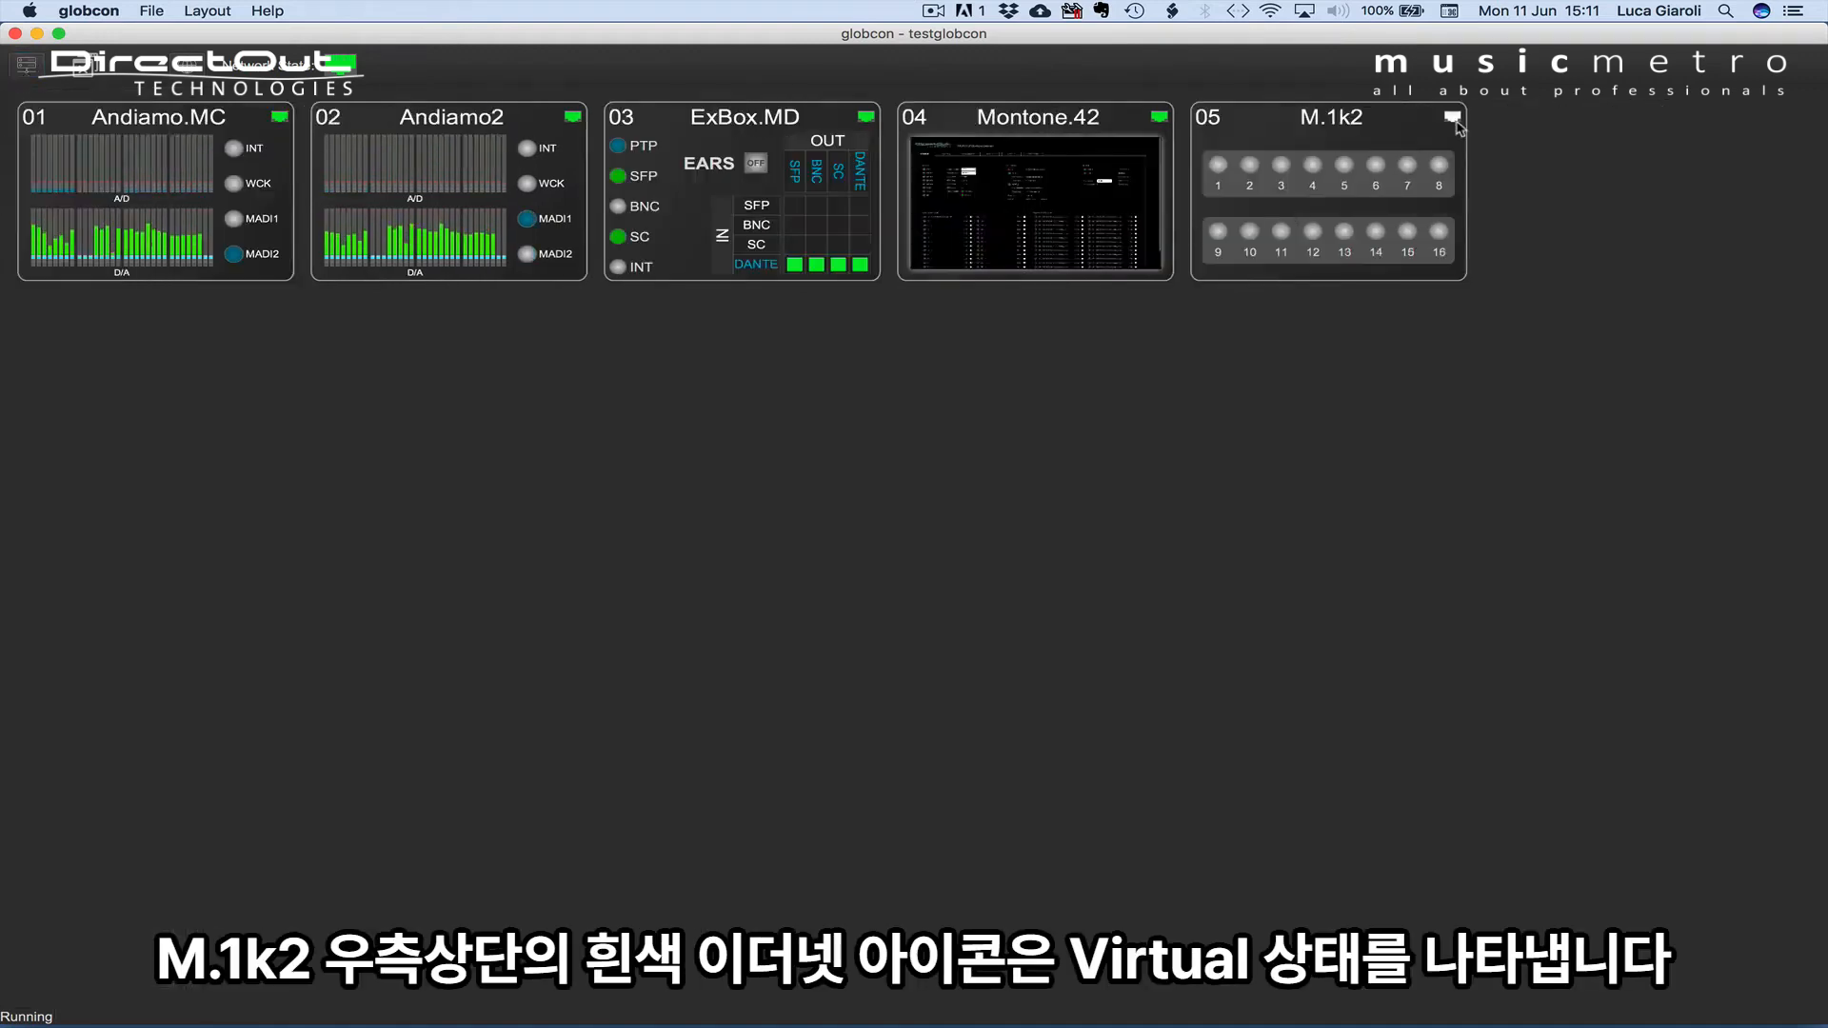
pyautogui.click(1455, 119)
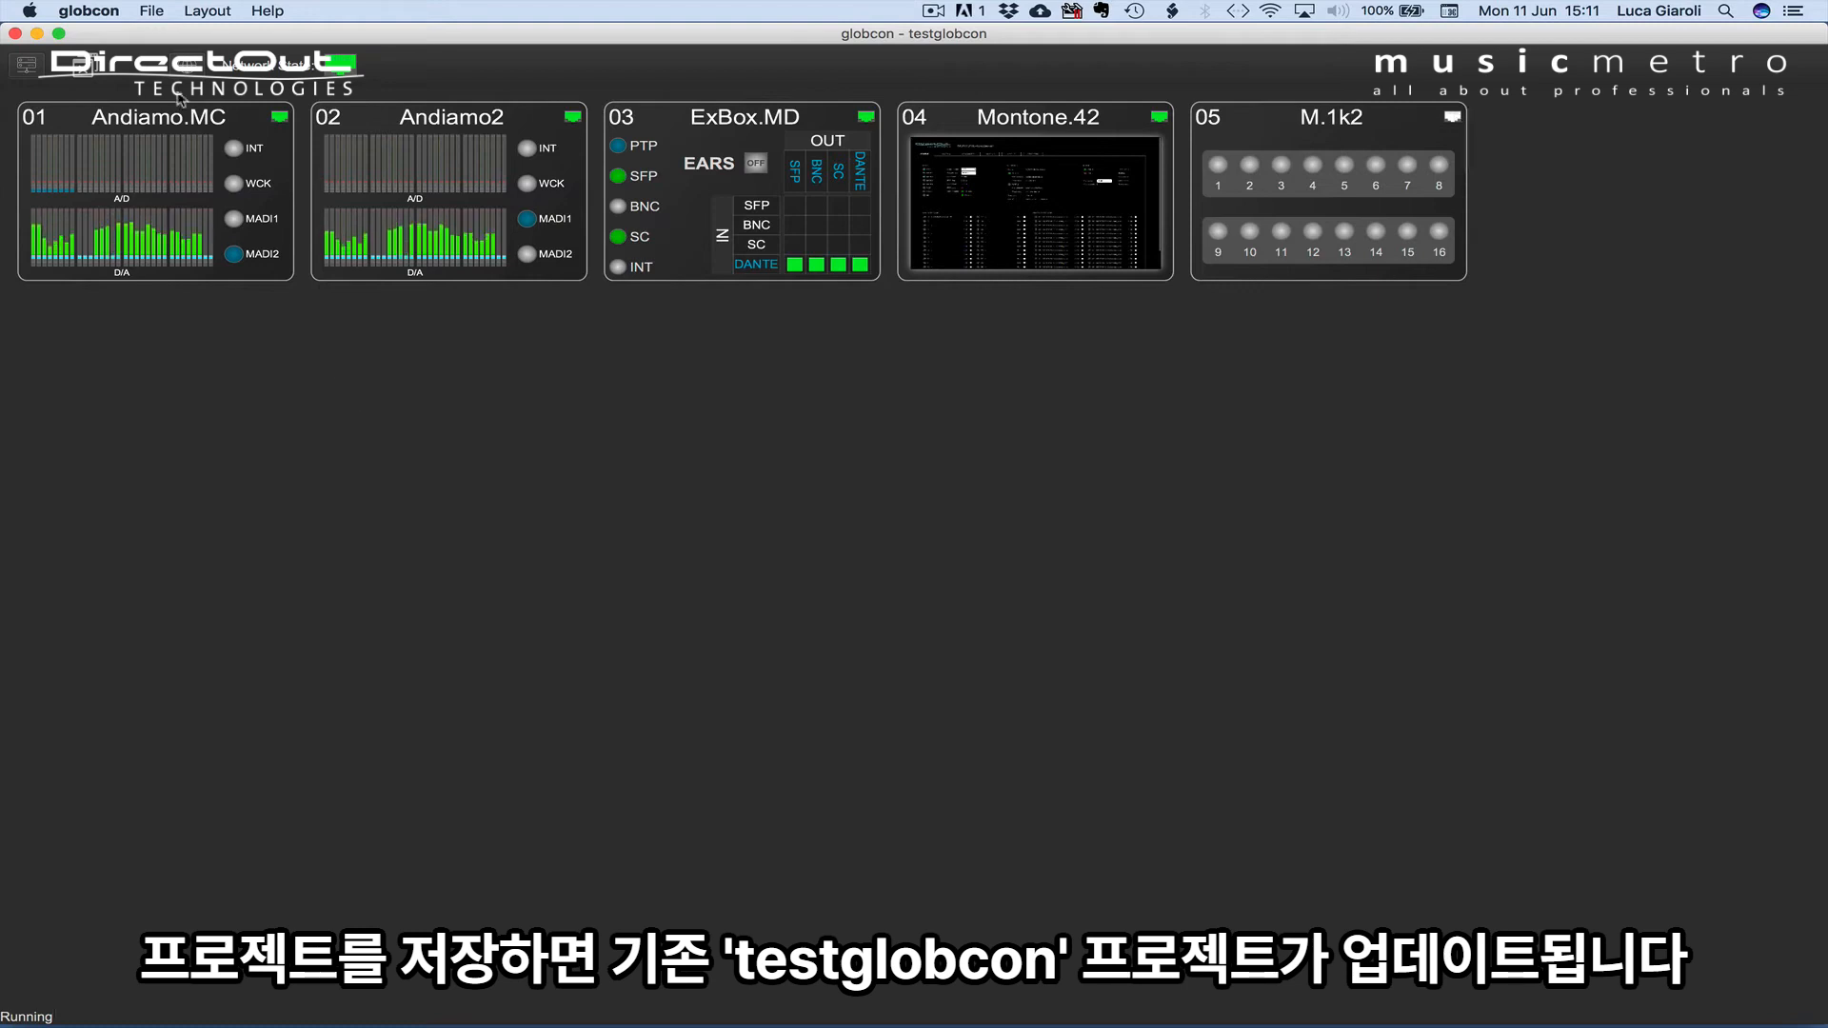
# Save the changes to the existing testglobcon project.
pyautogui.click(152, 10)
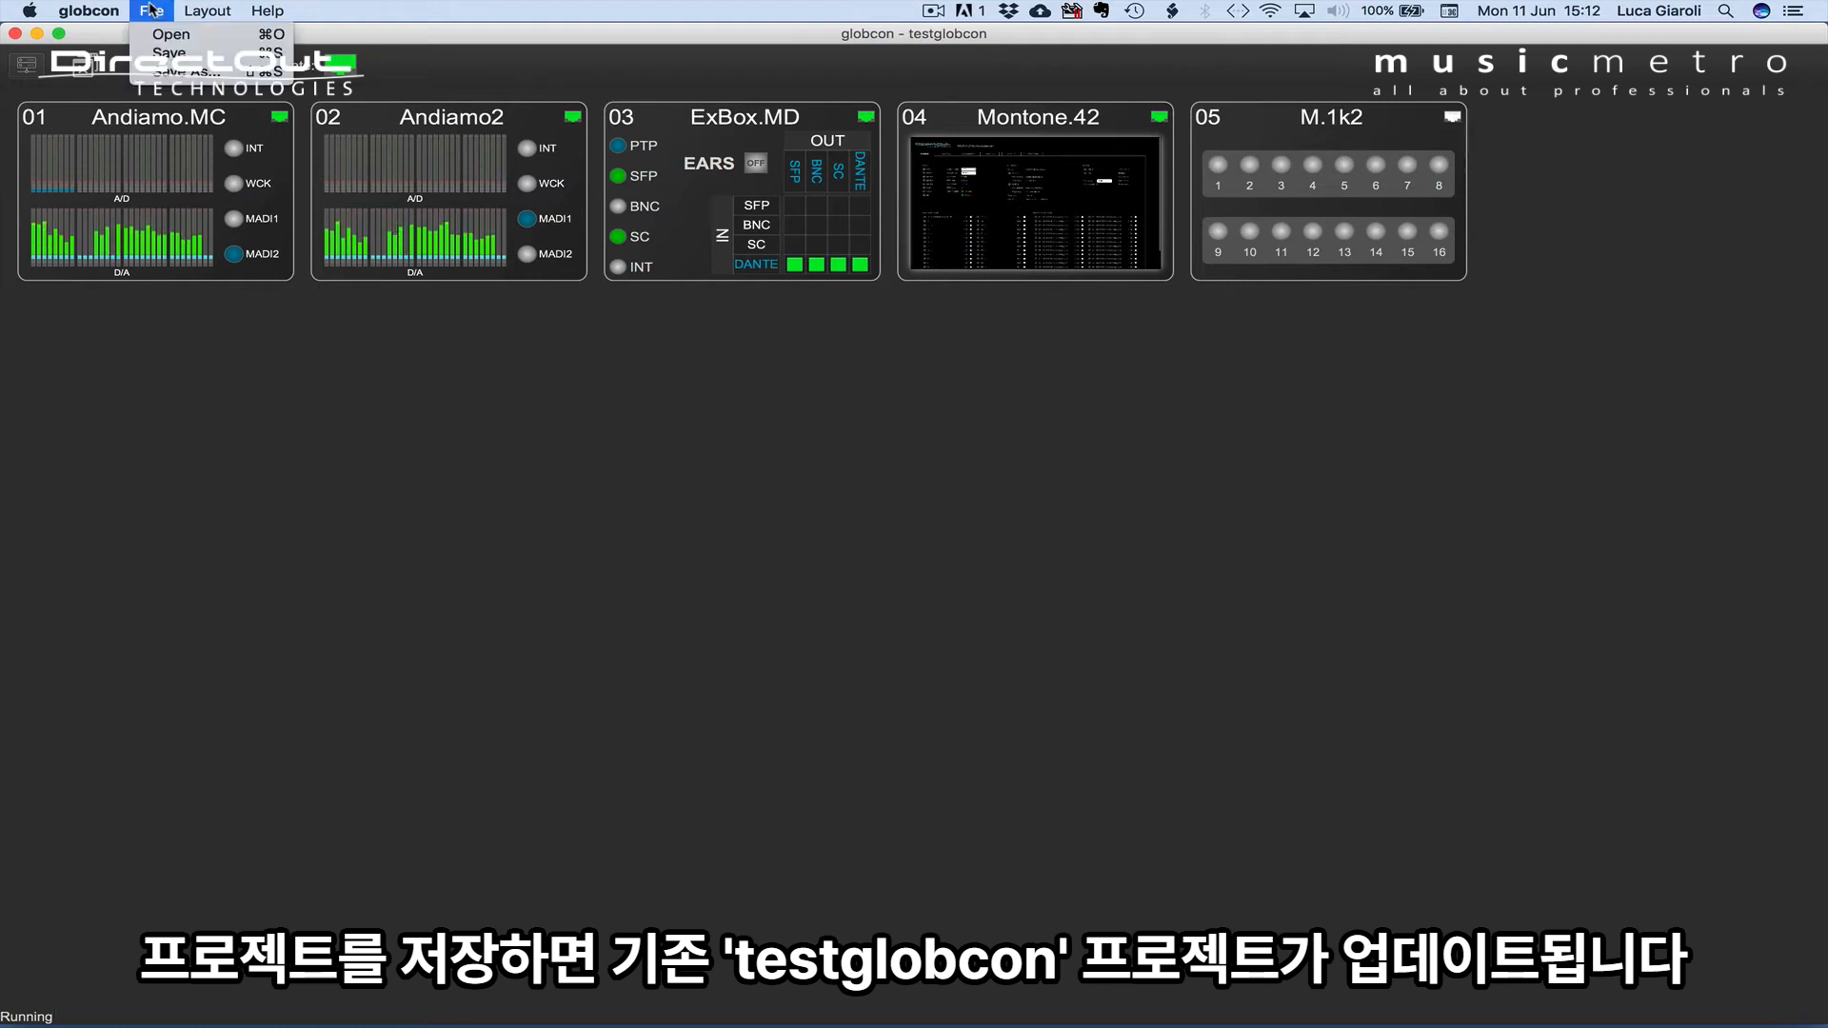
pyautogui.click(167, 55)
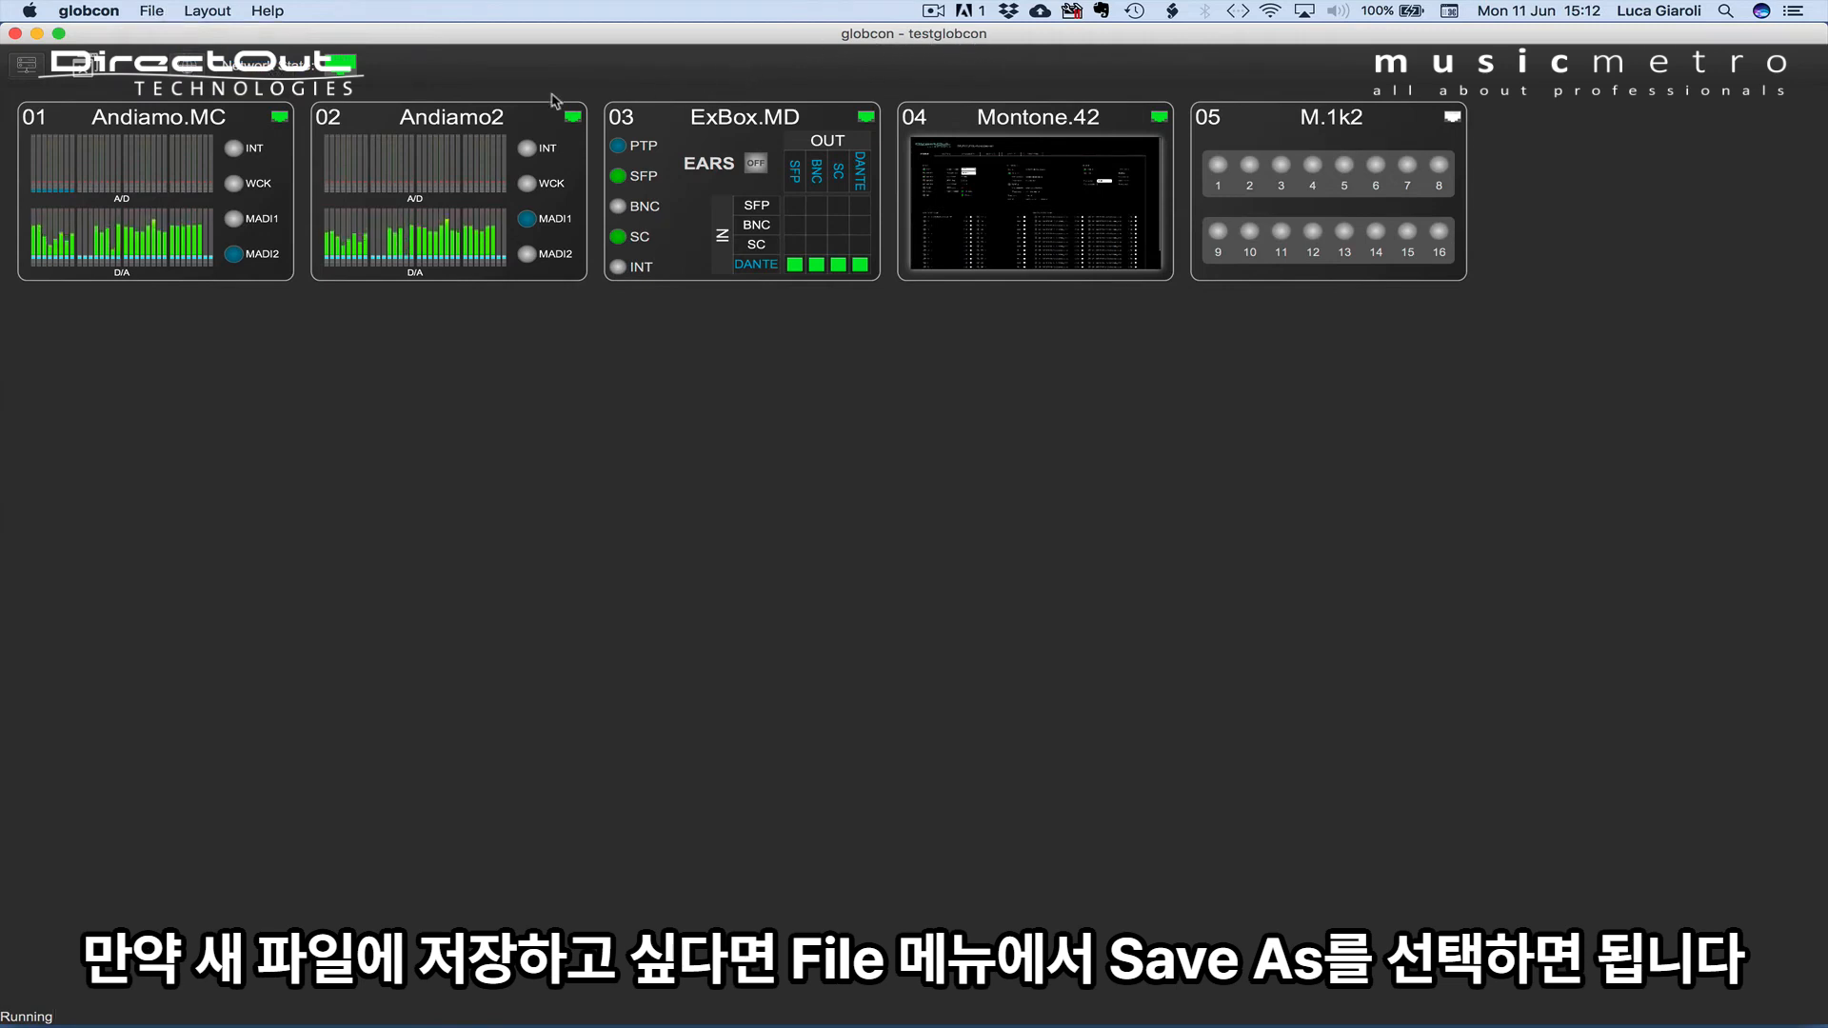
# Reopen the testglobcon project with all local and network devices set to offline.
pyautogui.click(152, 10)
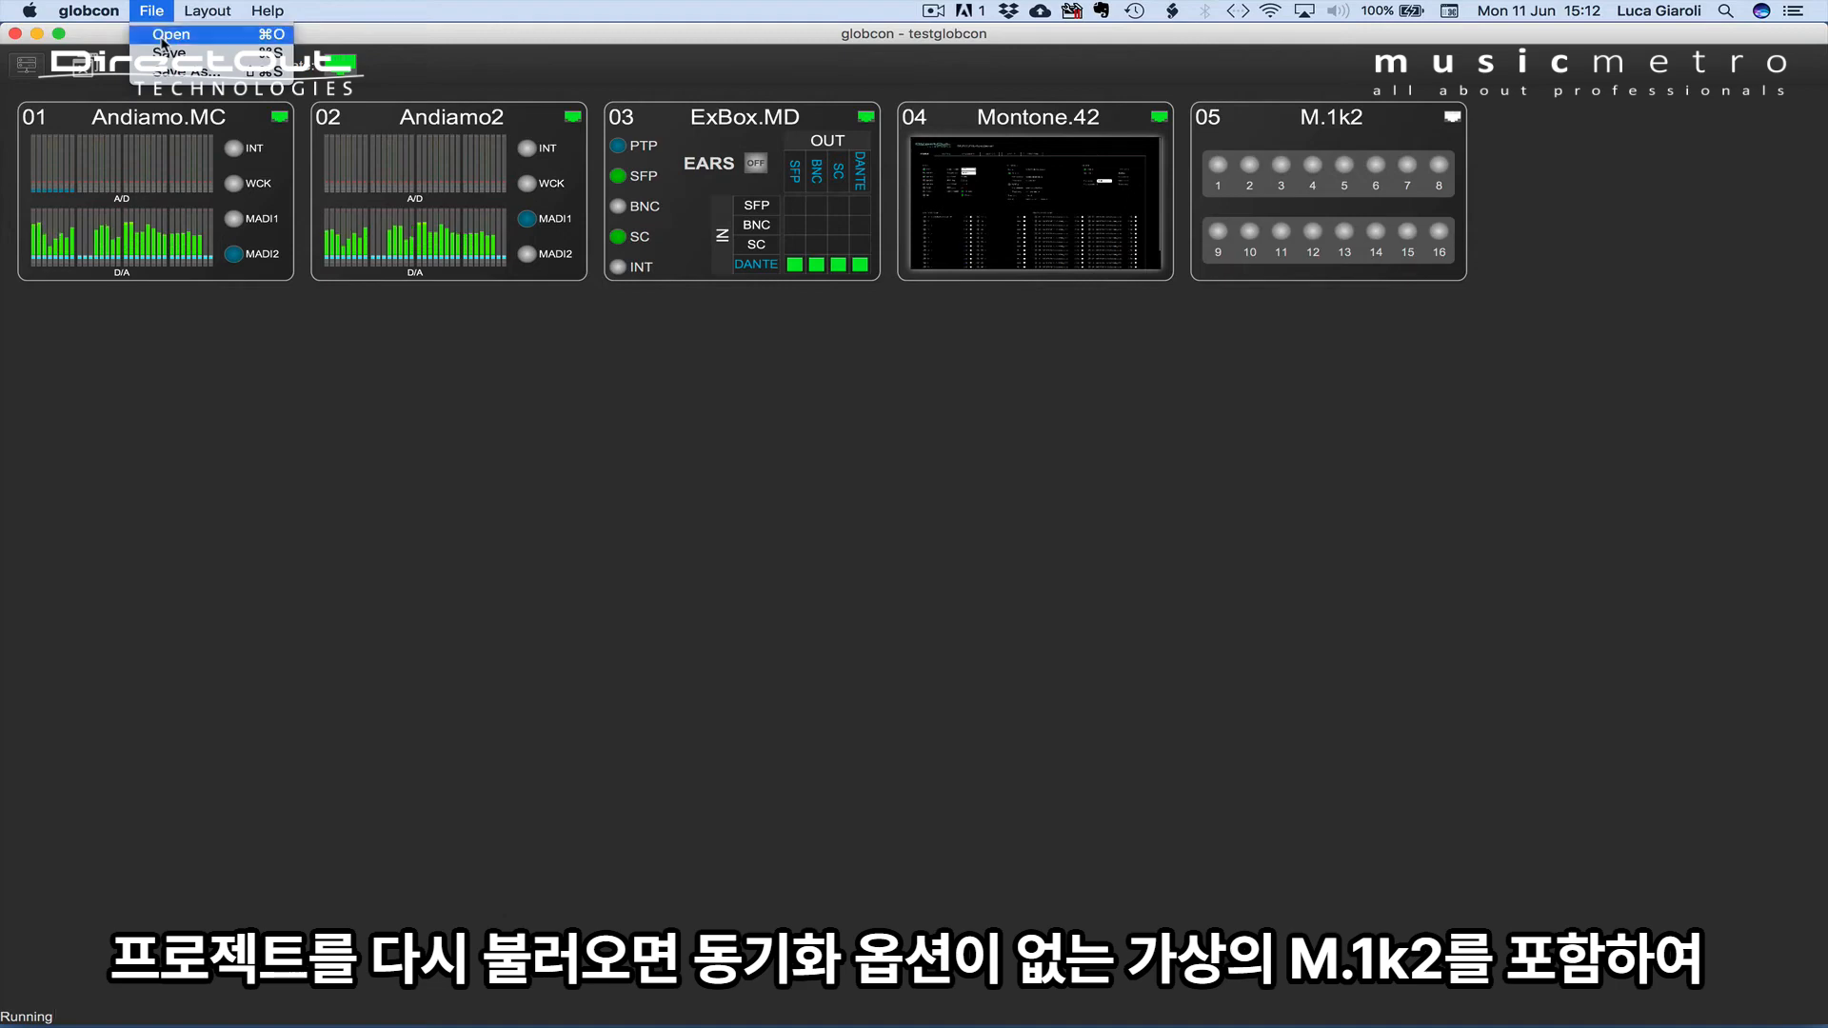
pyautogui.click(164, 35)
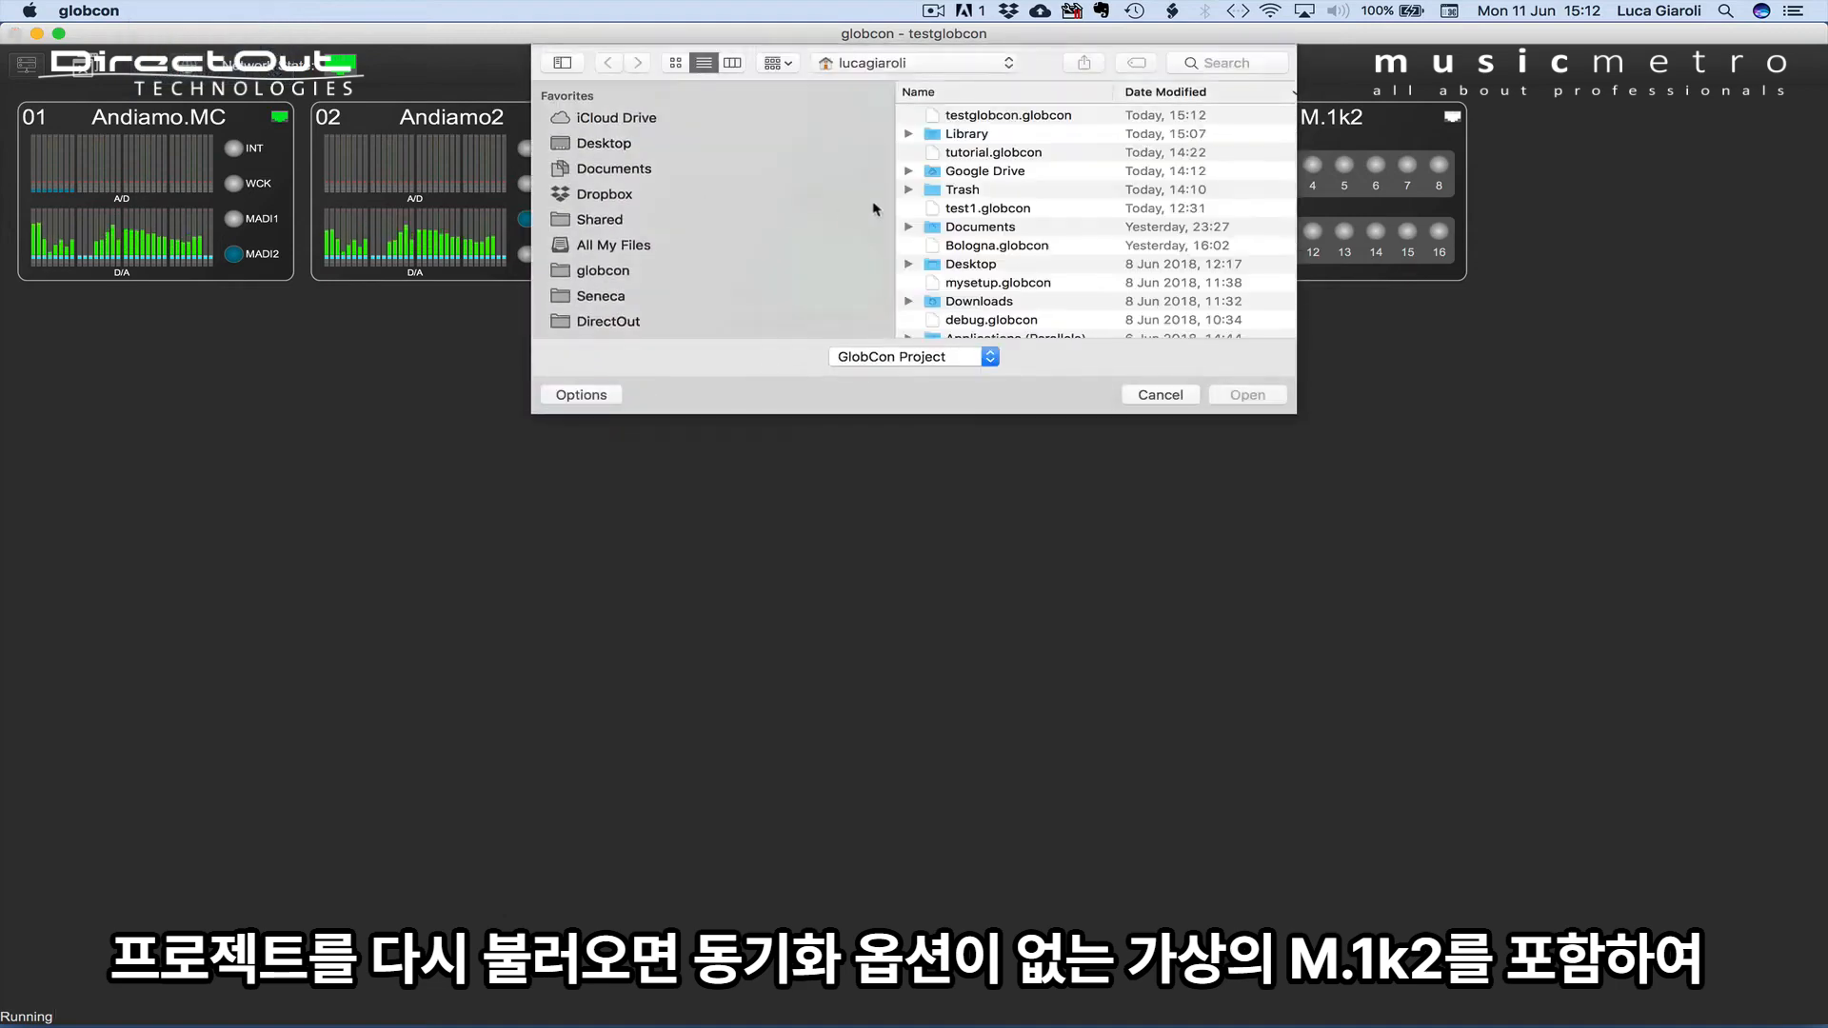
pyautogui.click(978, 115)
pyautogui.click(1270, 394)
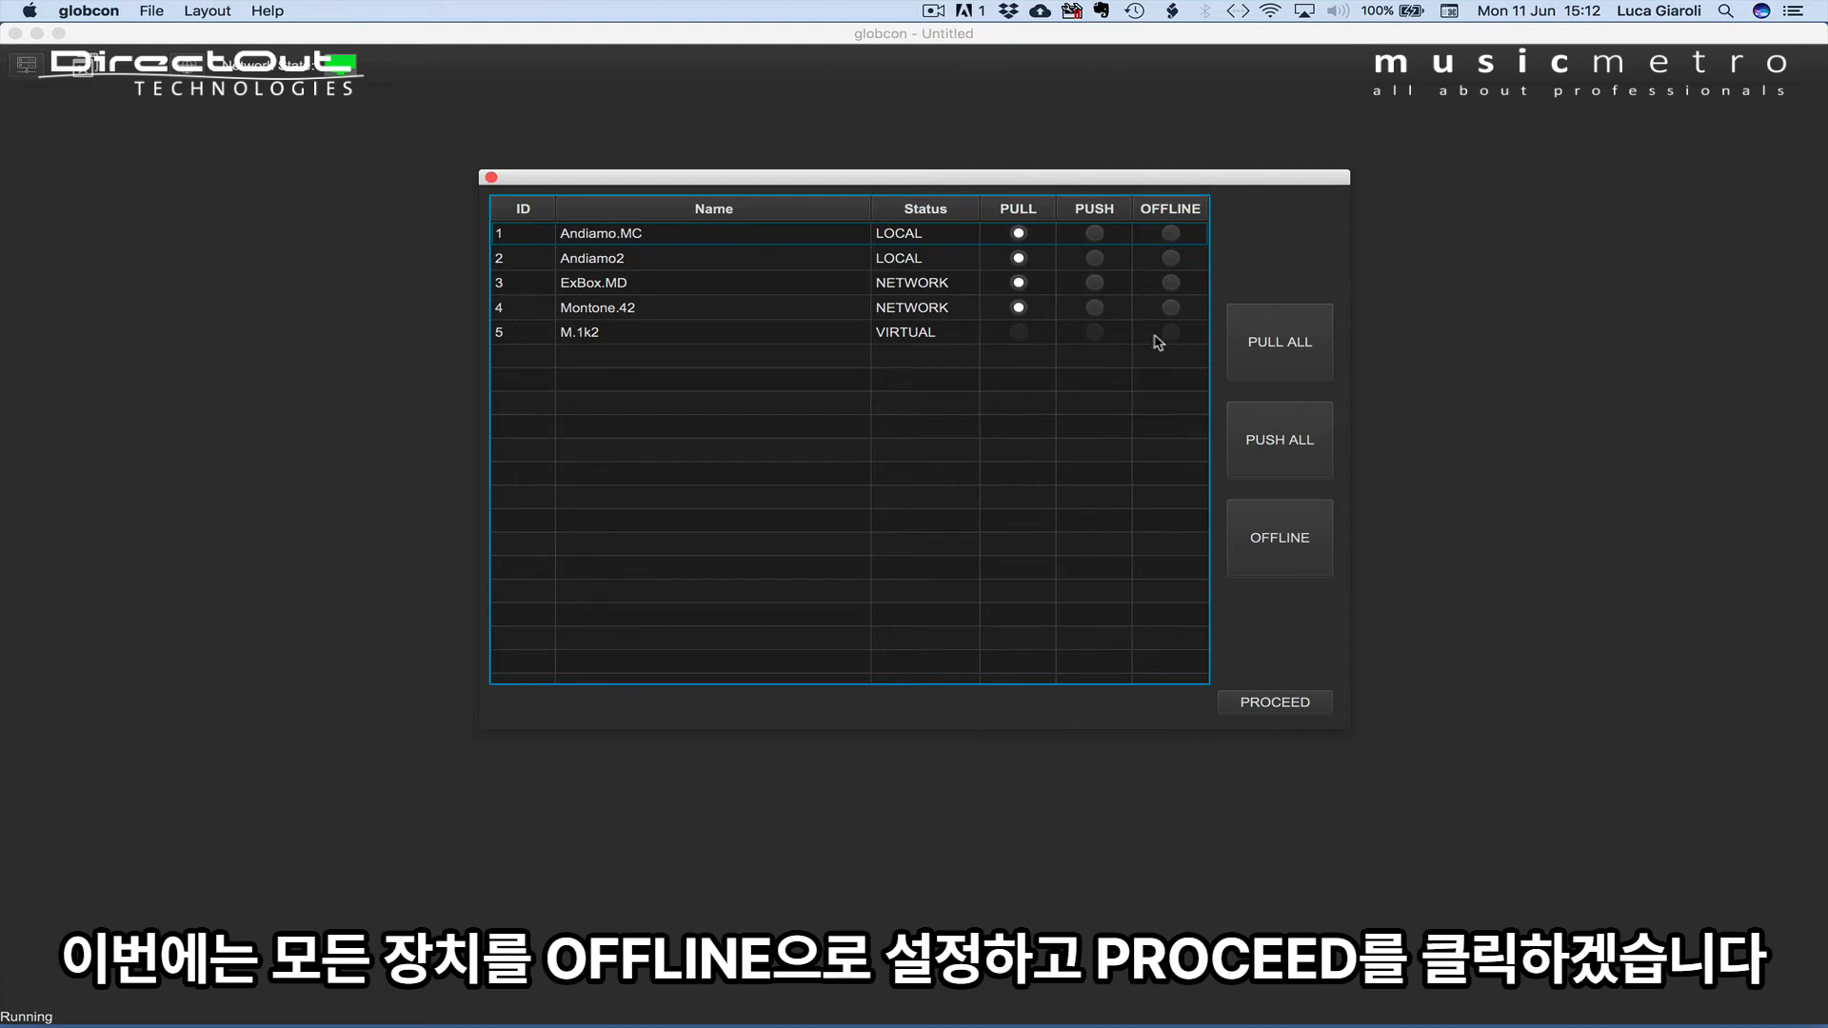
pyautogui.click(1241, 529)
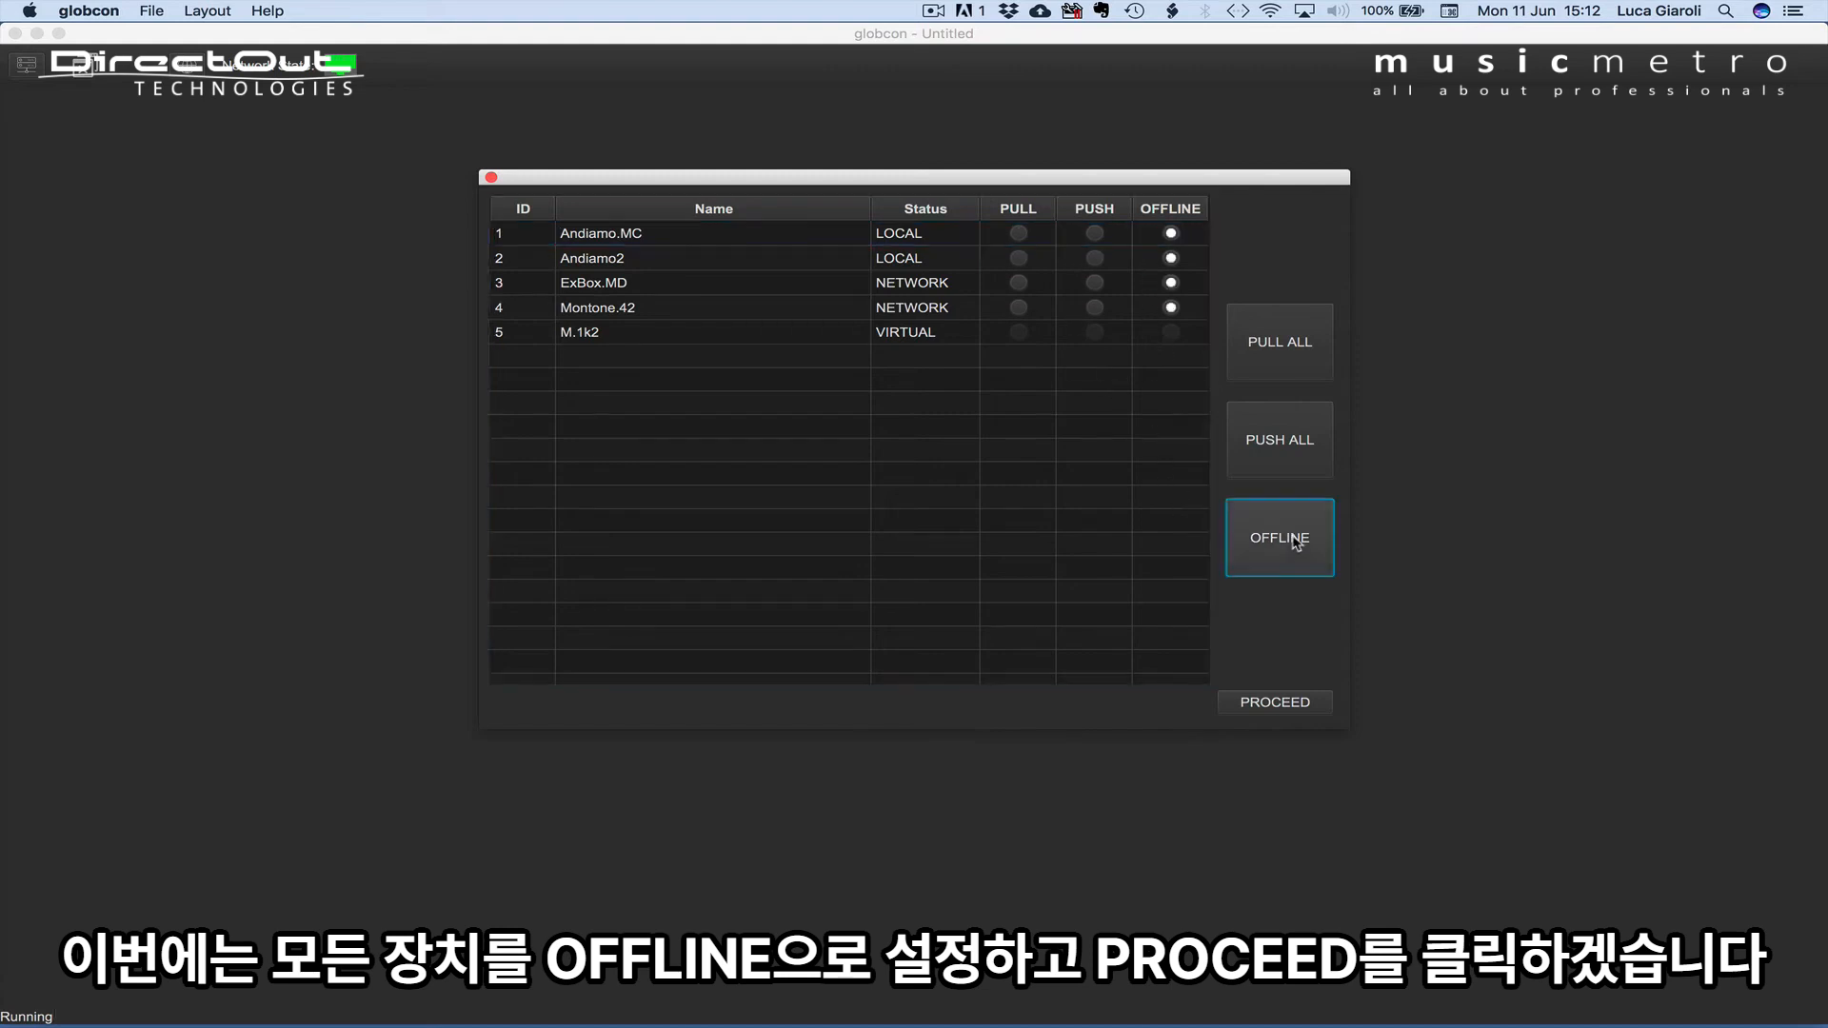
pyautogui.click(1293, 705)
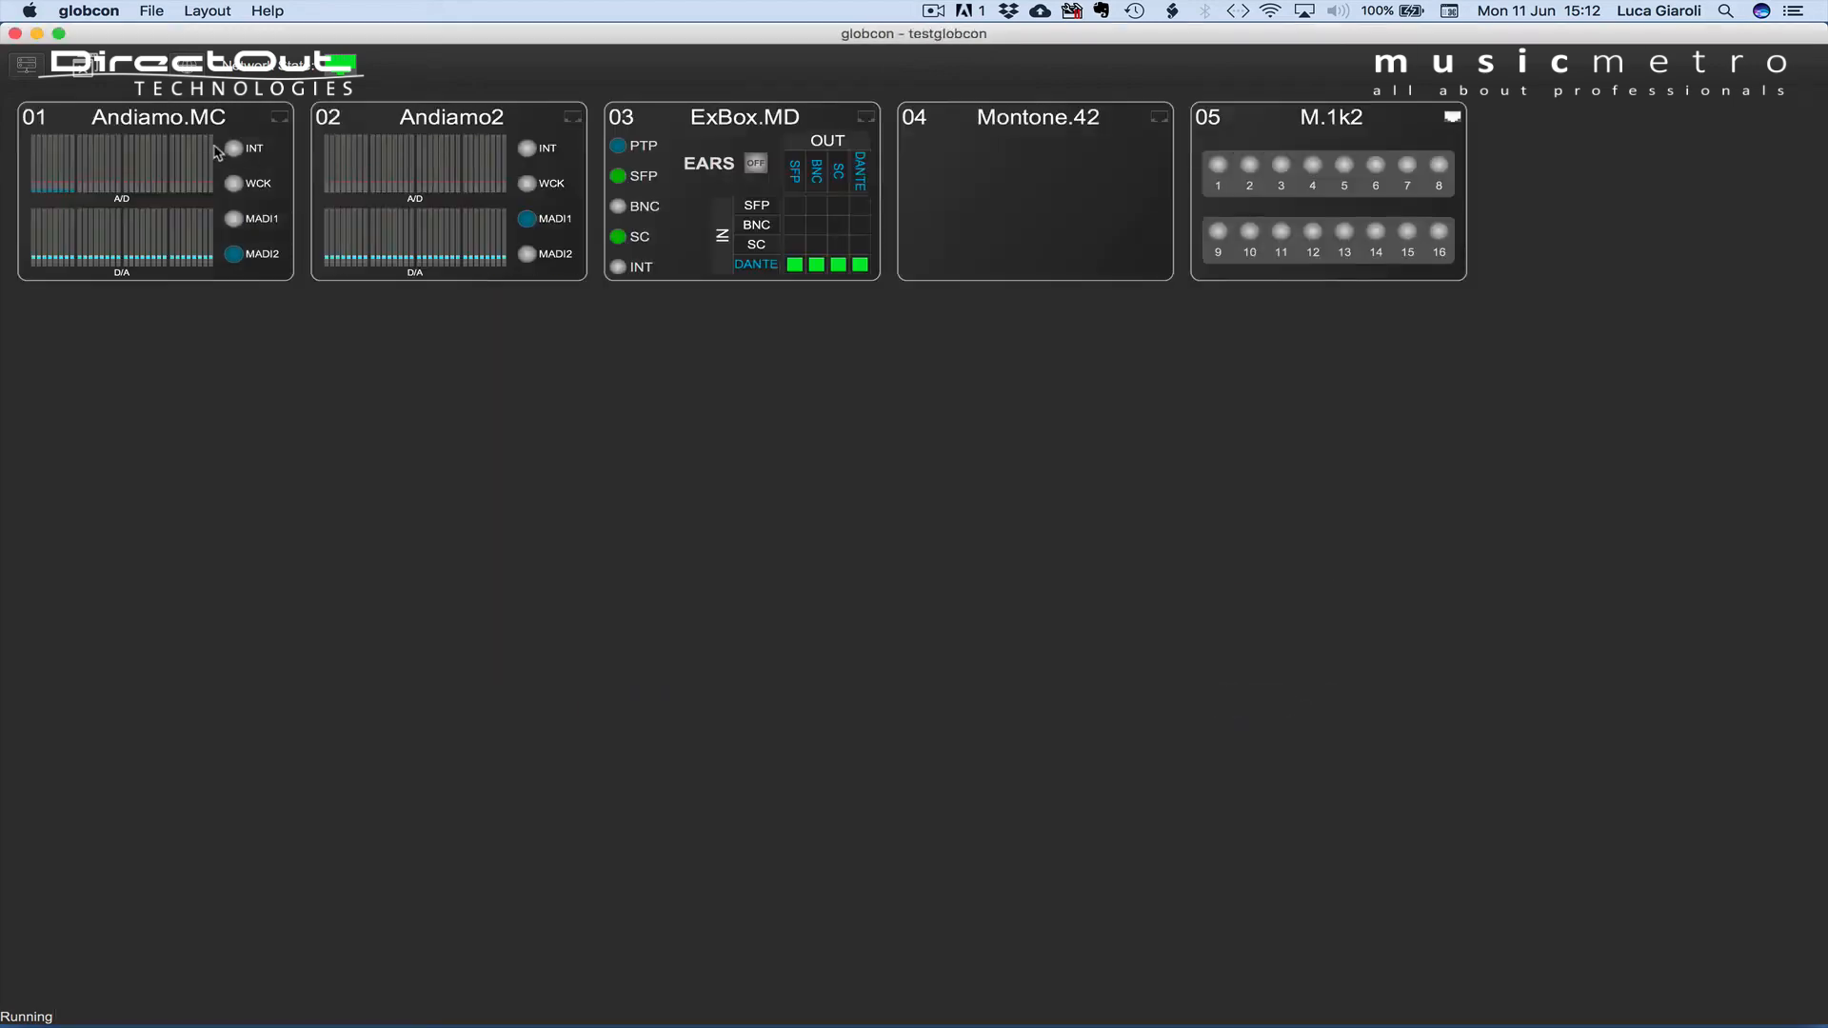
# Check the connection status of the Andiamo.MC, Andiamo2 and M.1k2 devices in the global view.
pyautogui.click(282, 118)
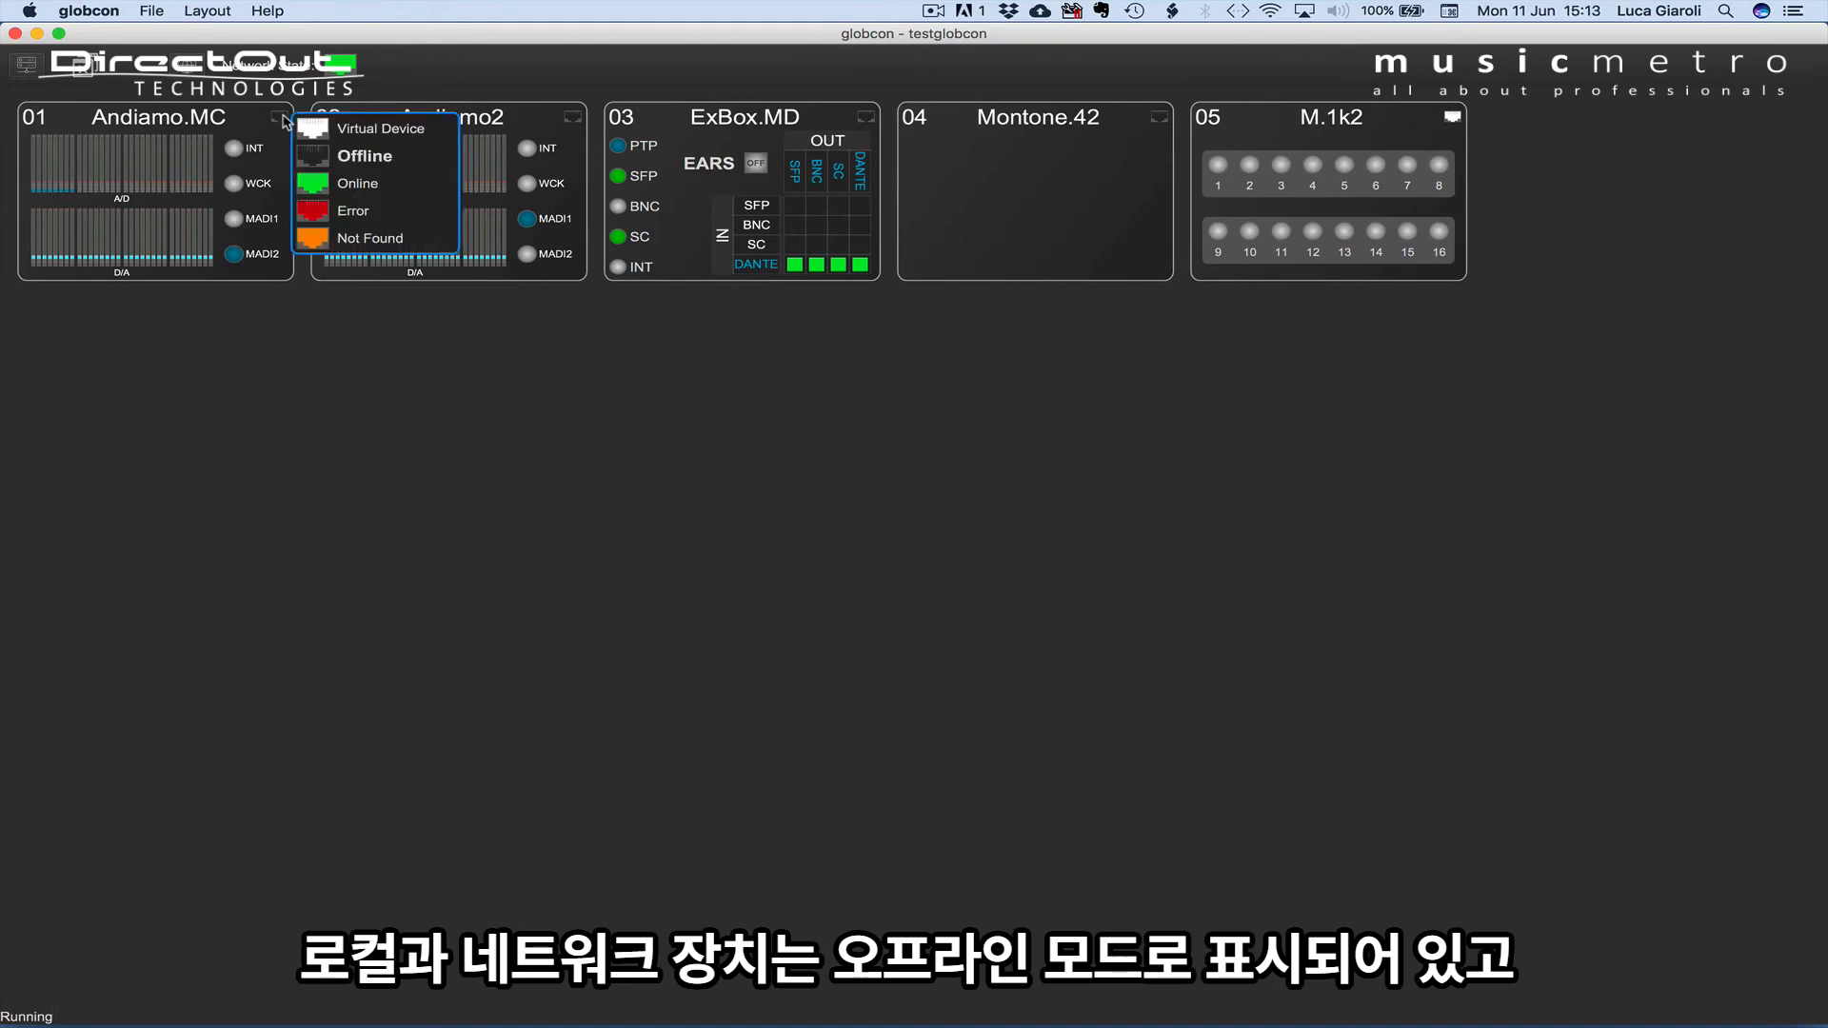
pyautogui.click(284, 119)
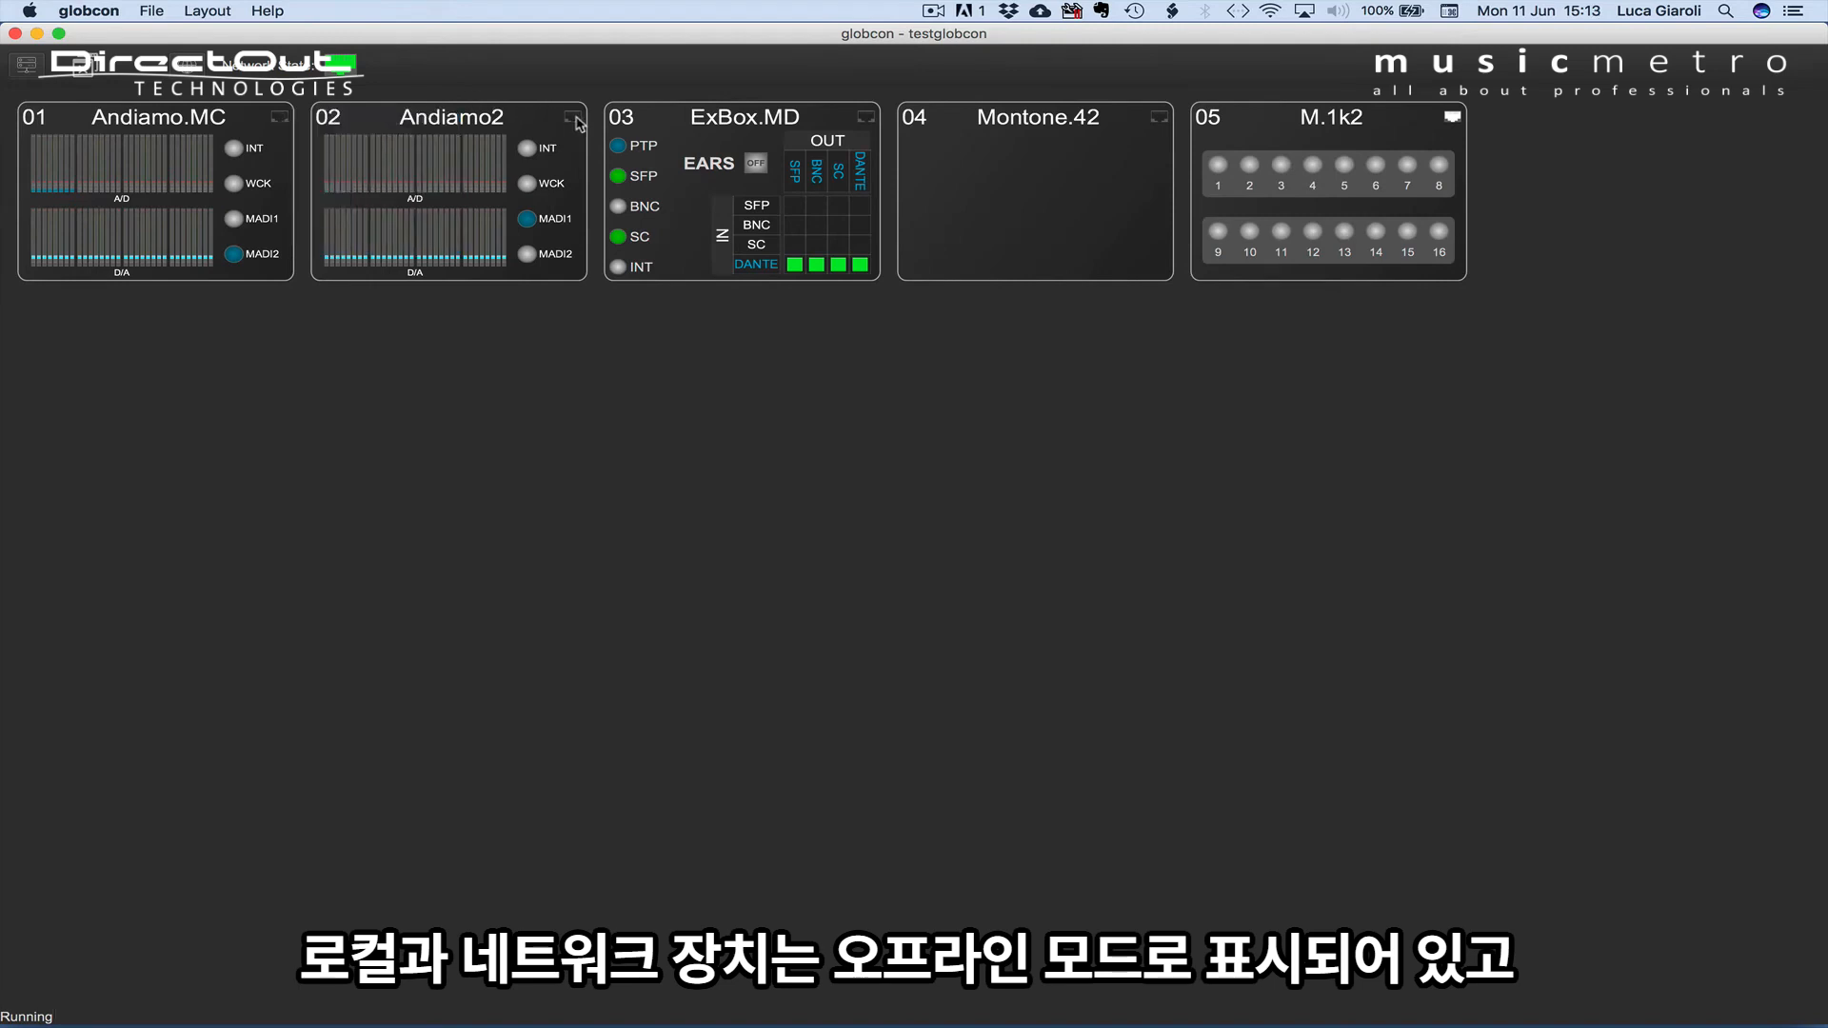
pyautogui.click(574, 119)
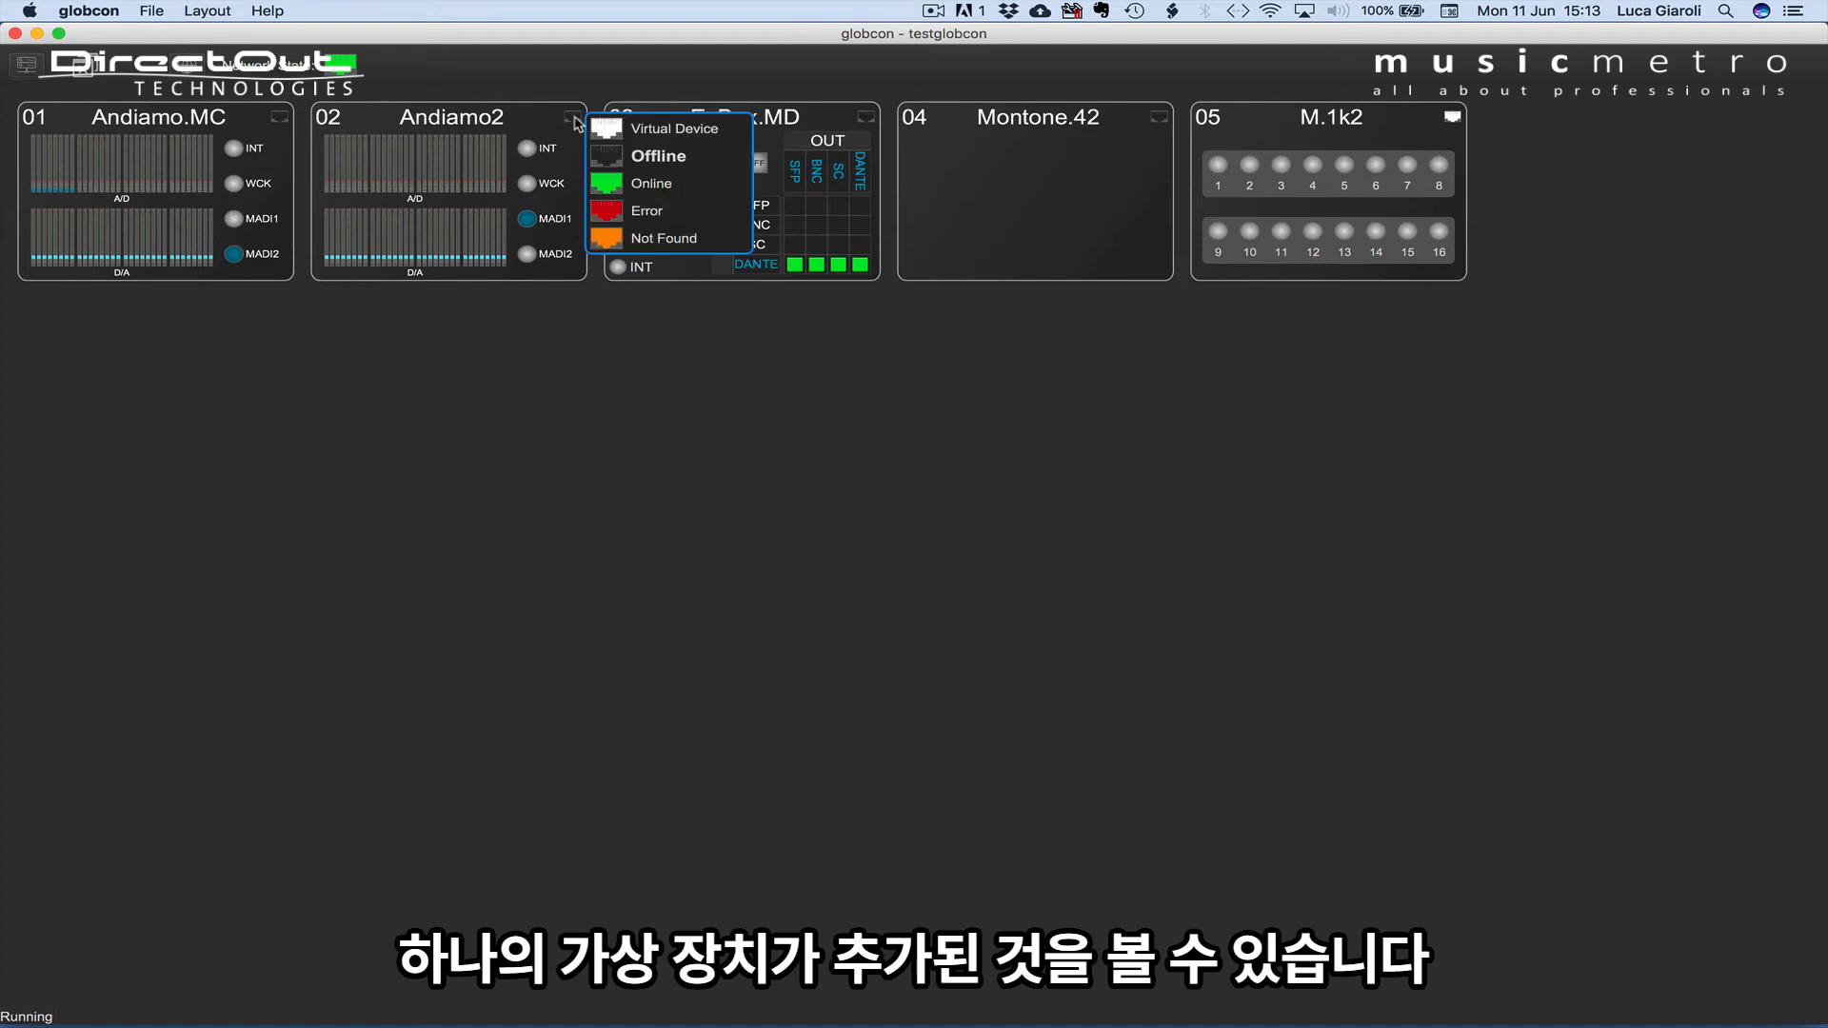
pyautogui.click(574, 119)
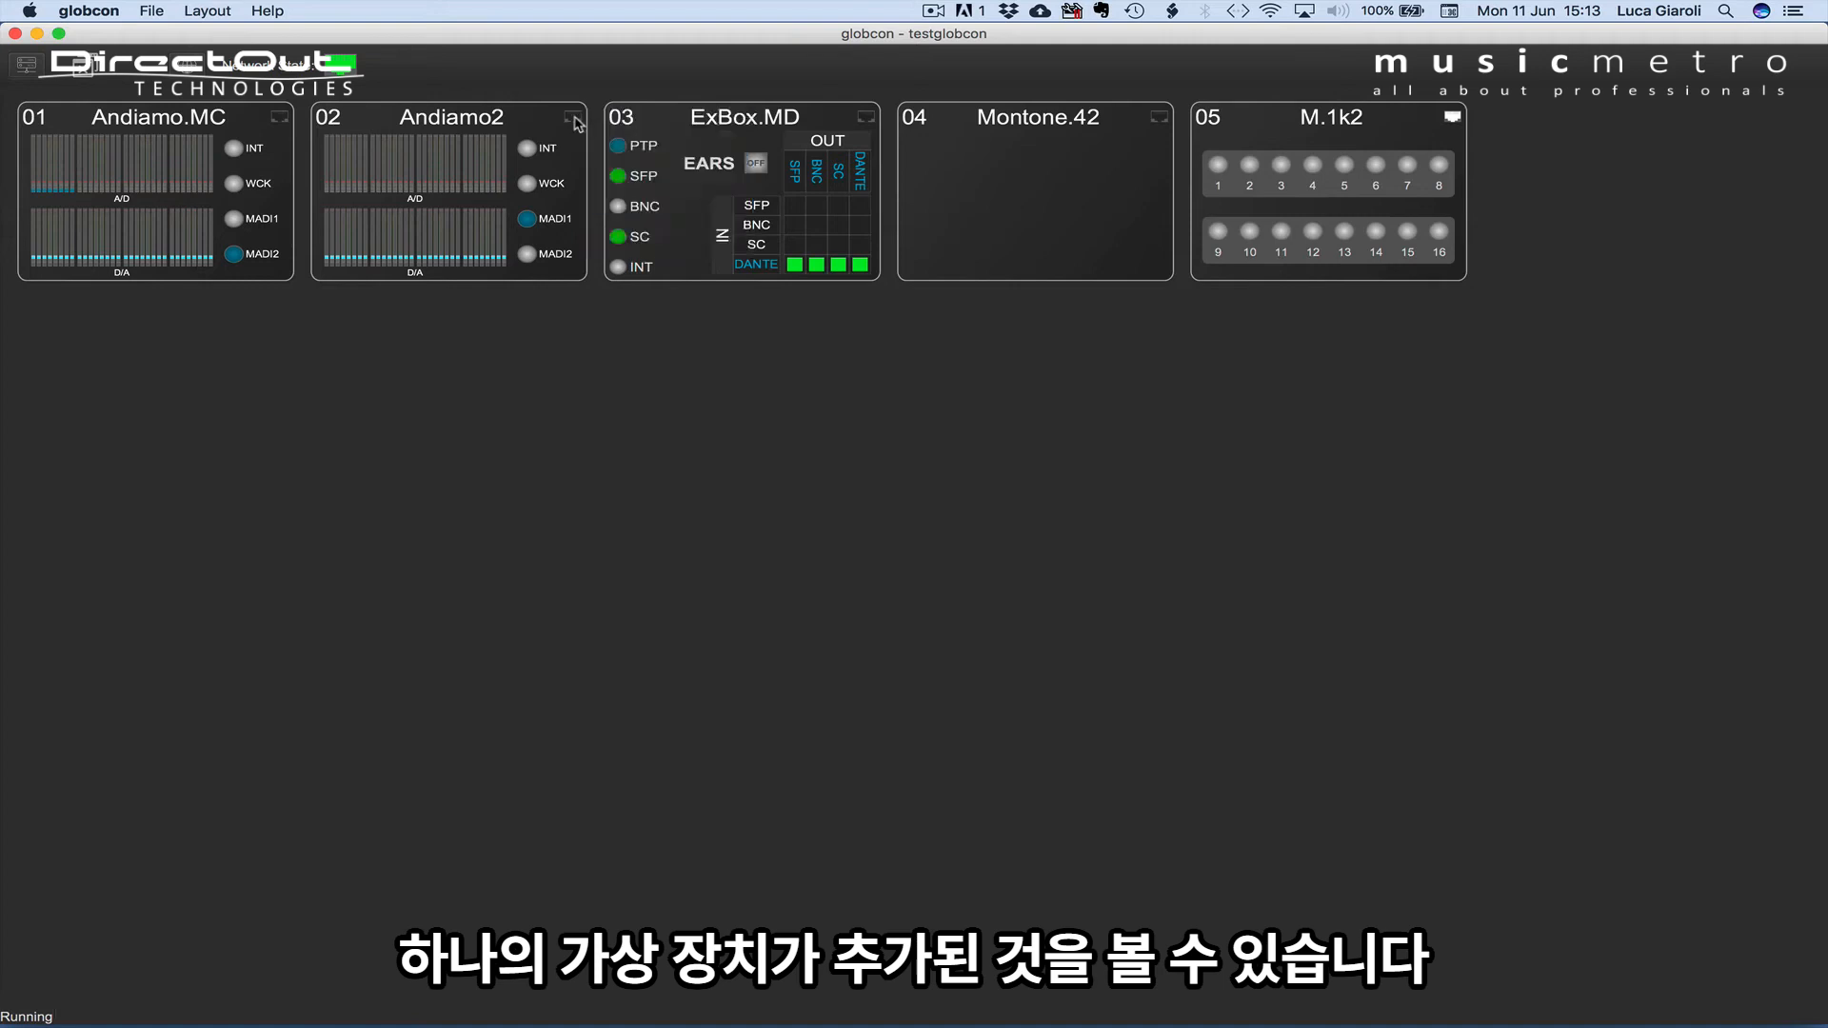
pyautogui.click(1453, 119)
pyautogui.click(1454, 119)
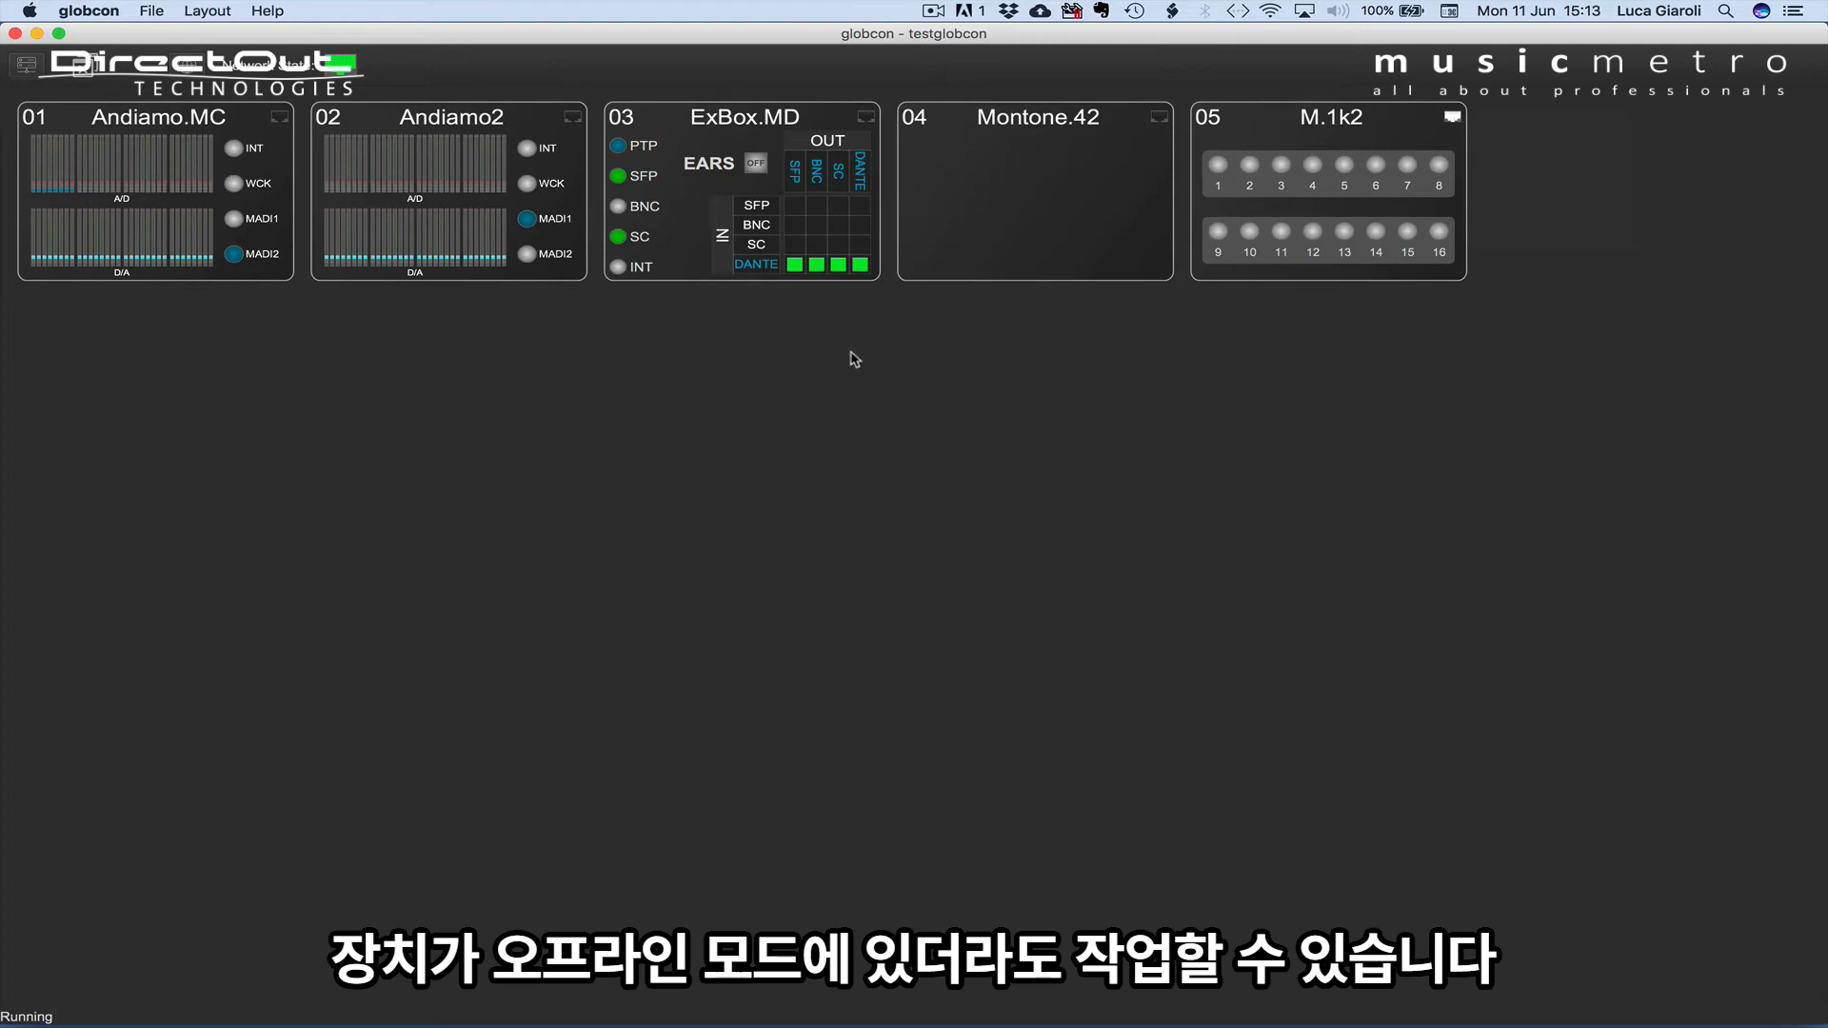
# In the Andiamo.MC routing matrix, patch MADI1 In 1 and 2 to Analog Out 3 and 4.
pyautogui.doubleClick(177, 123)
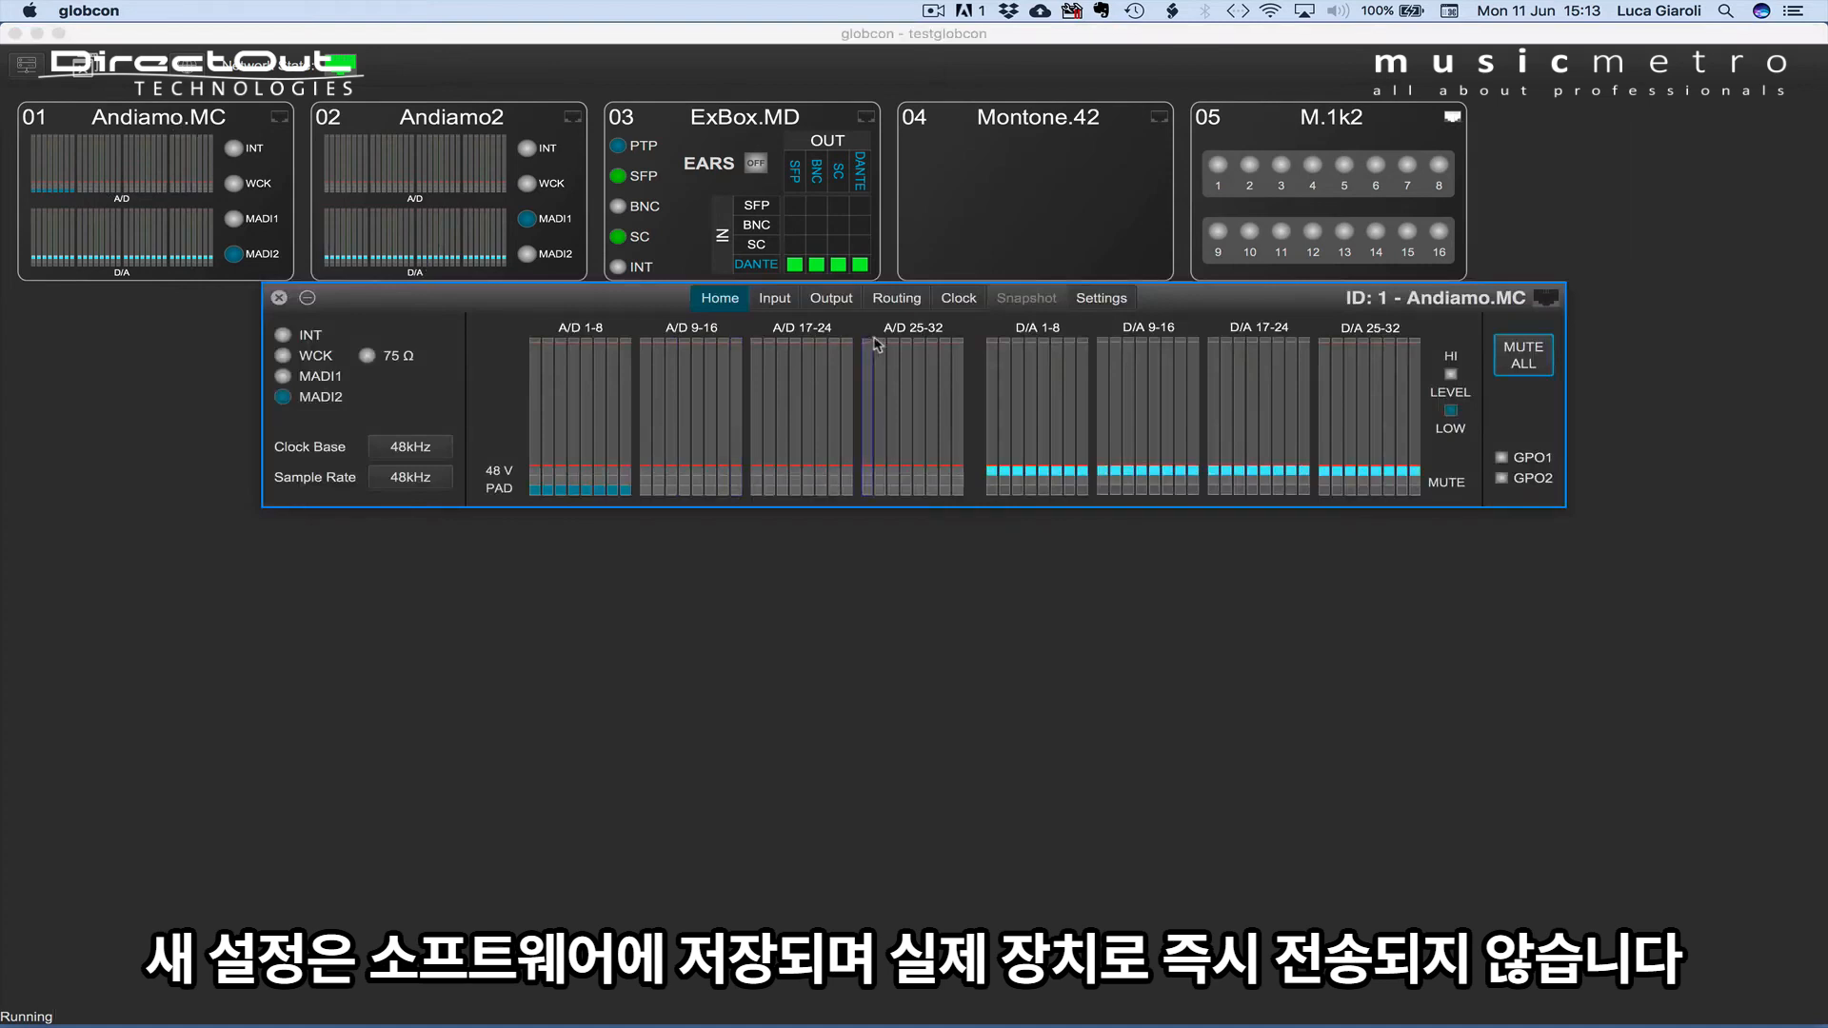
pyautogui.click(890, 300)
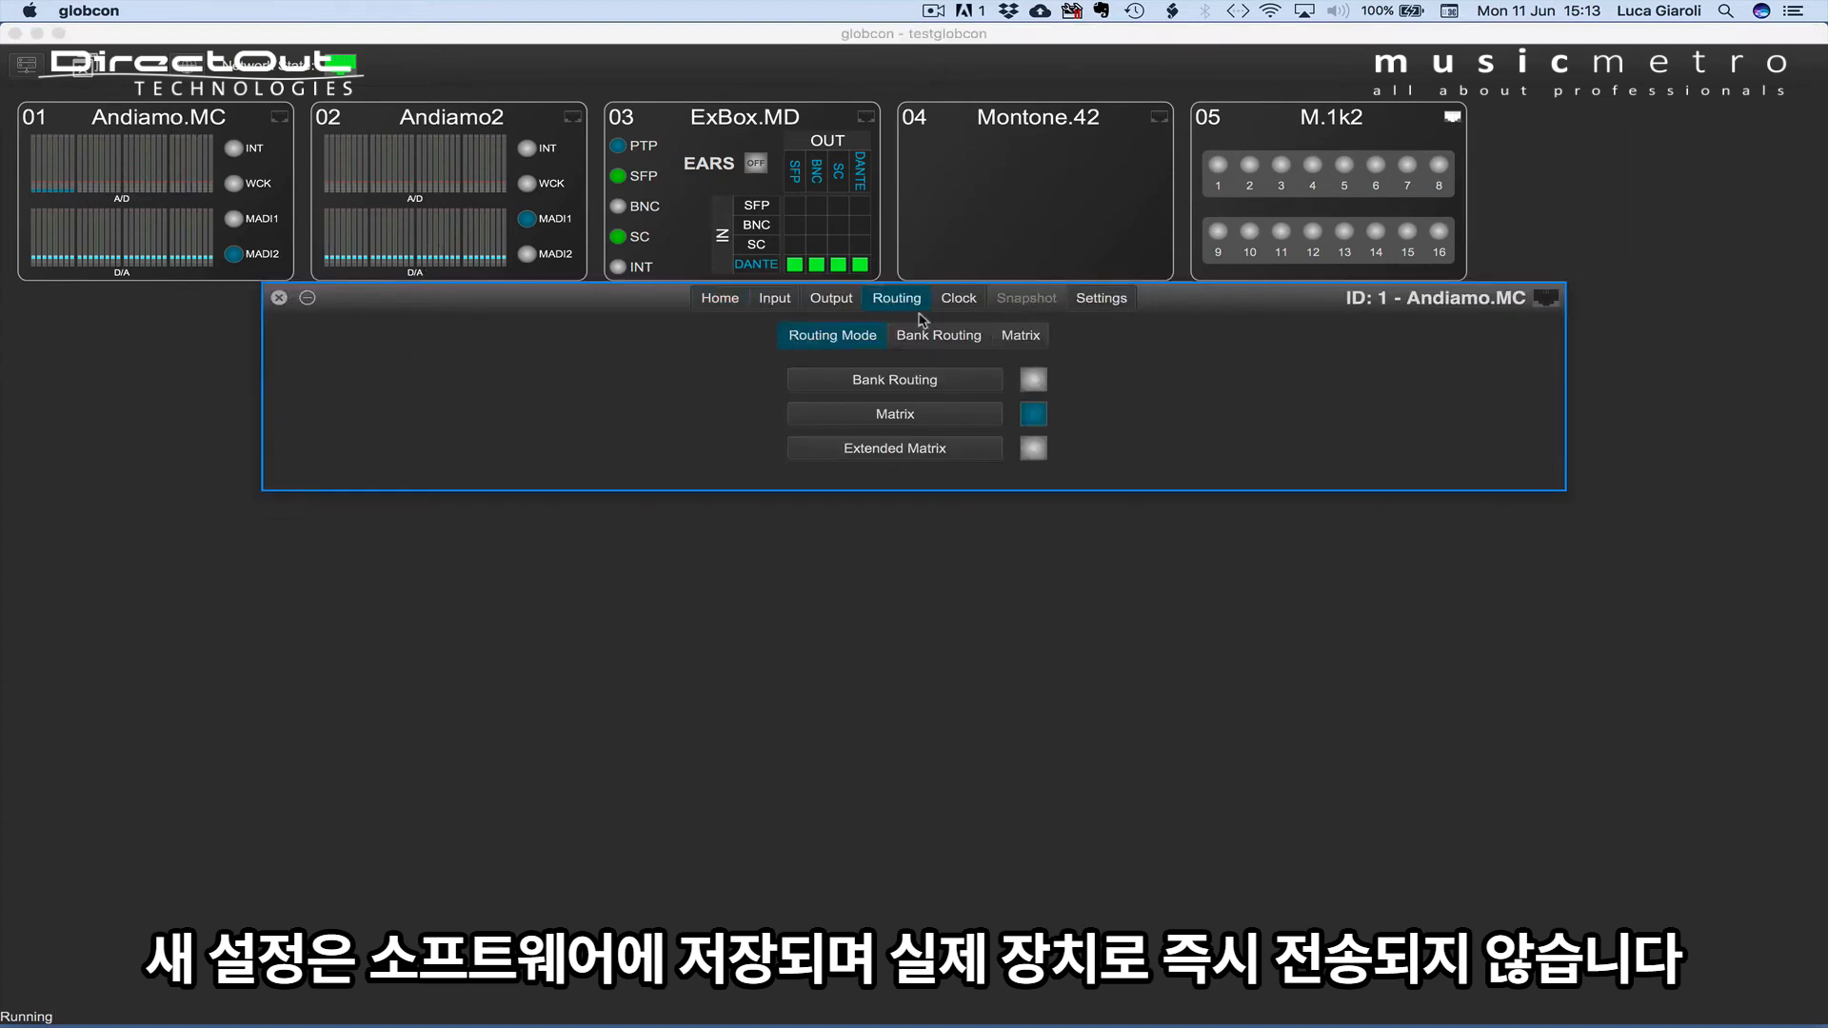
pyautogui.click(1034, 341)
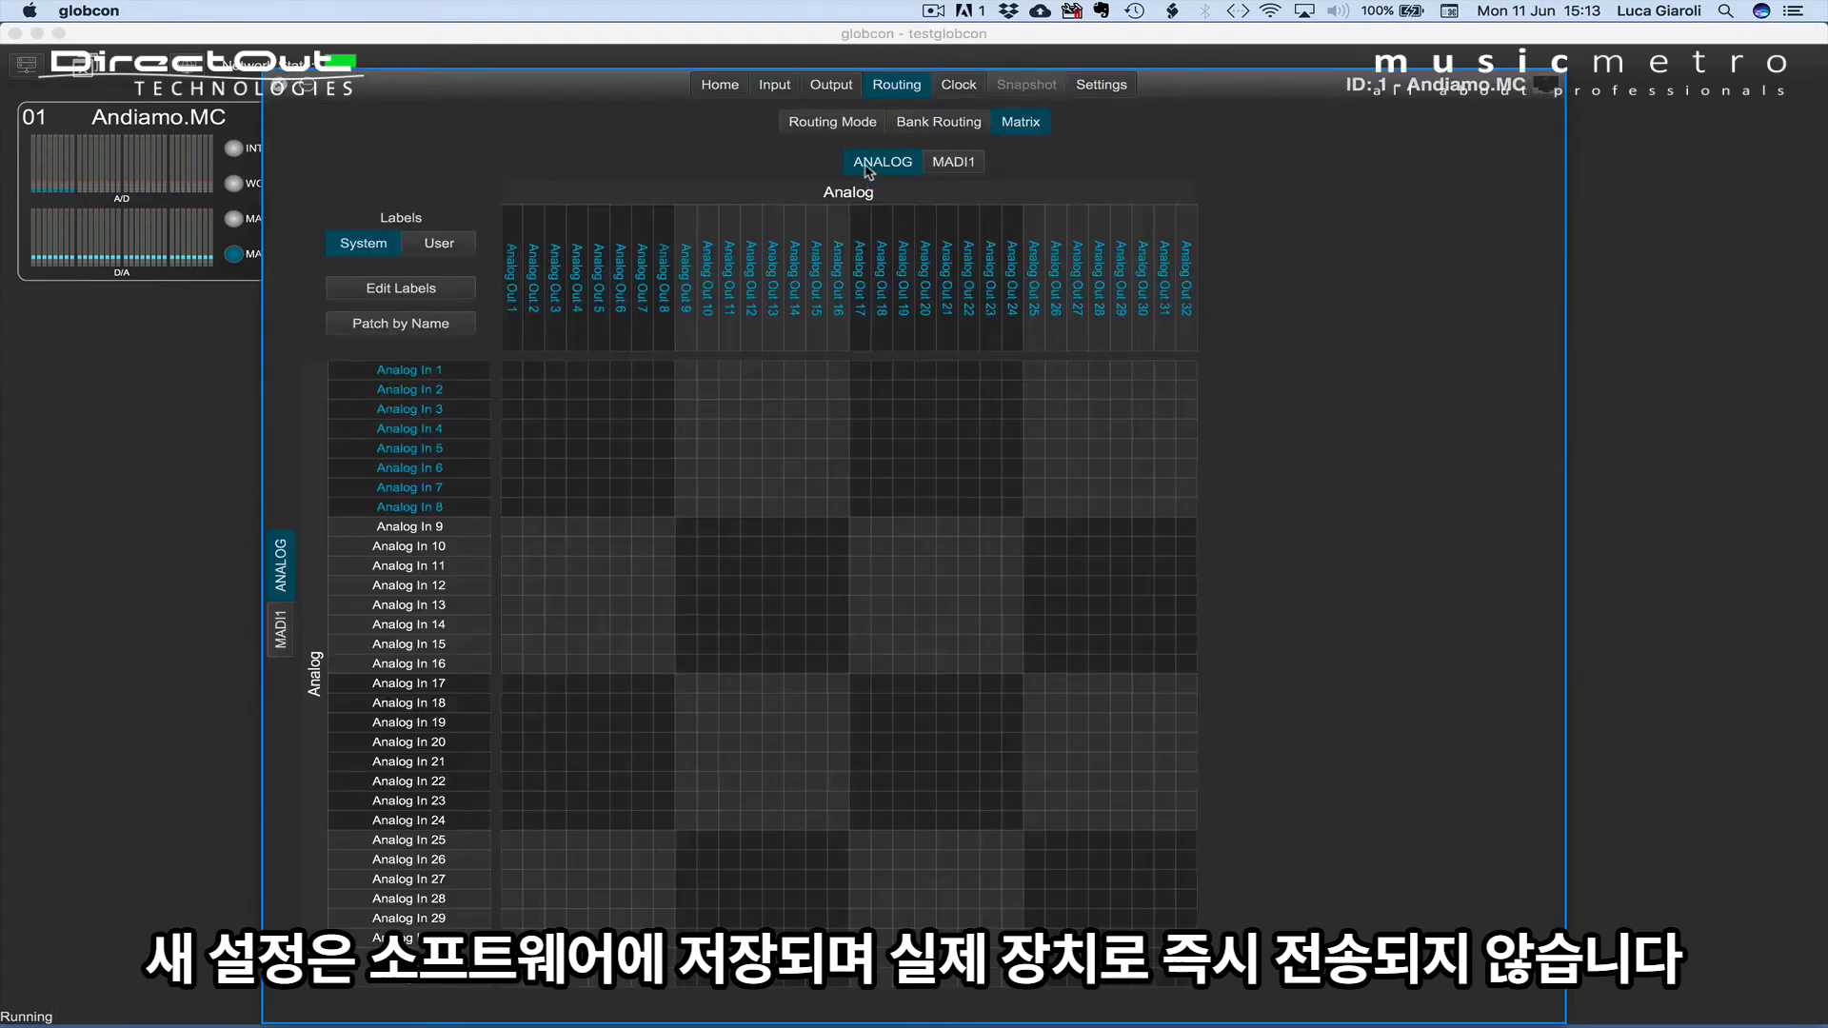
pyautogui.click(280, 628)
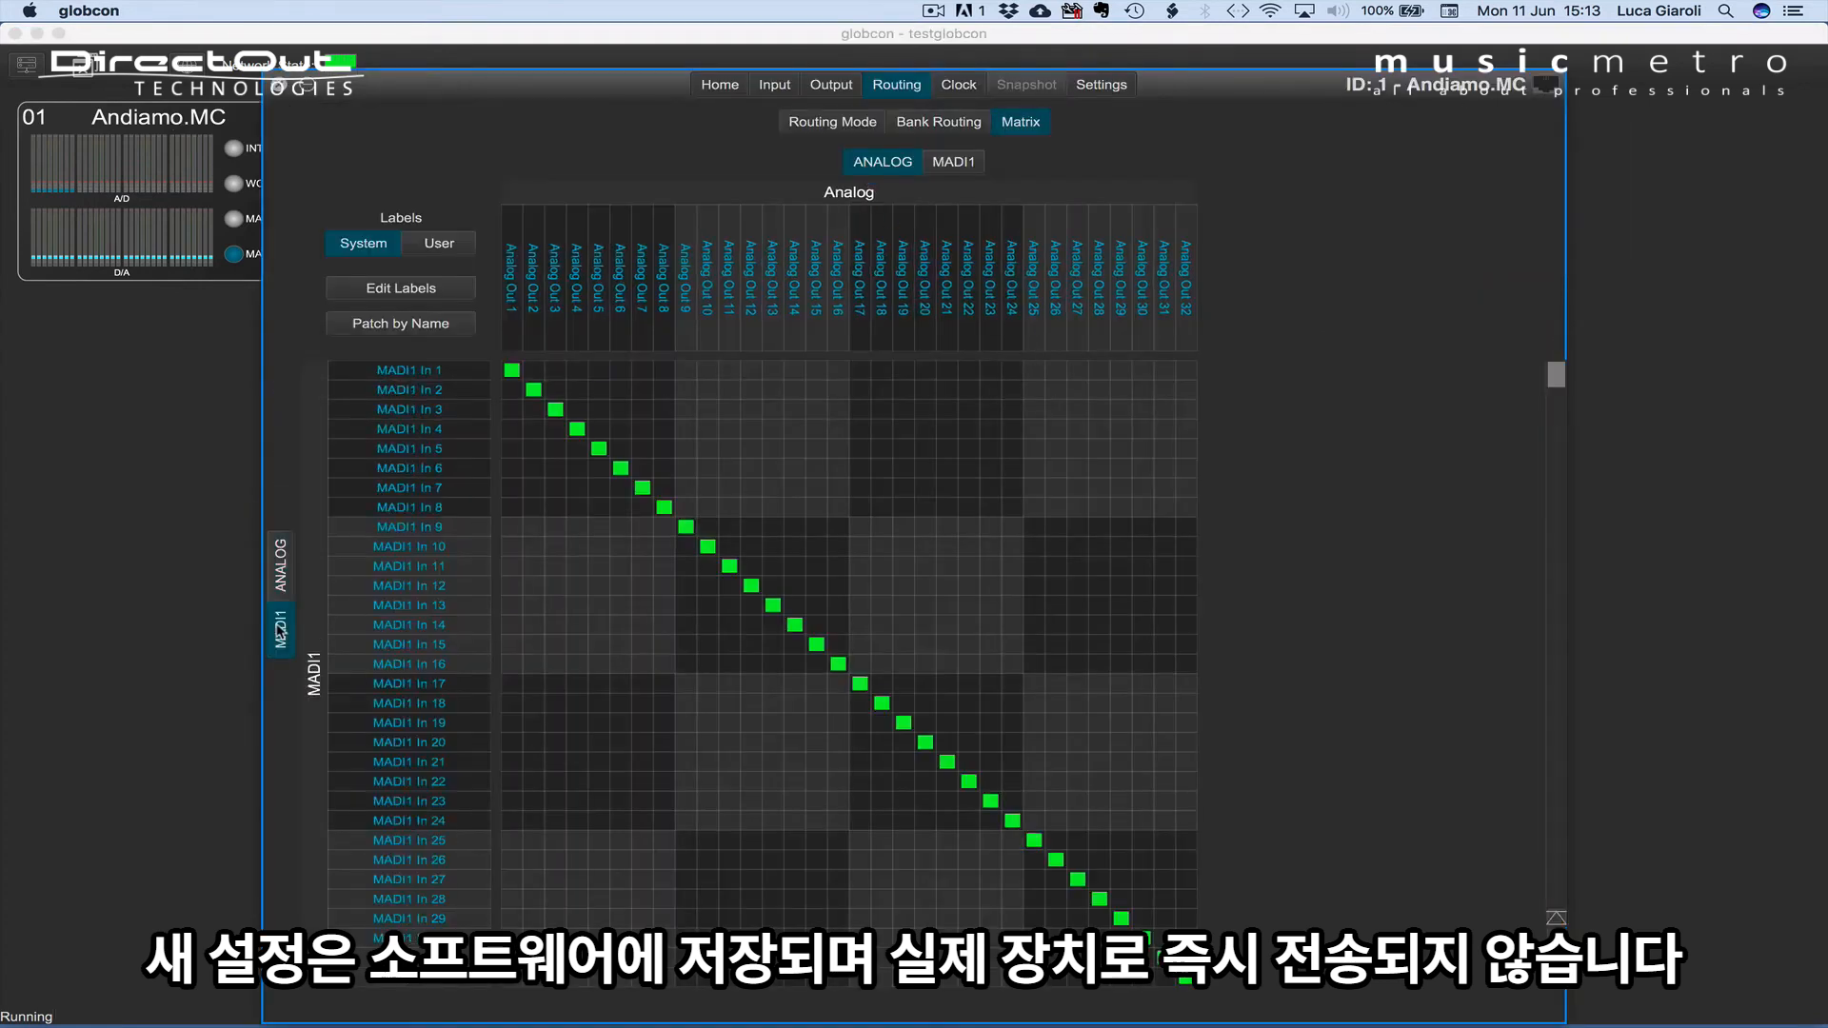
pyautogui.rightClick(572, 387)
pyautogui.click(591, 399)
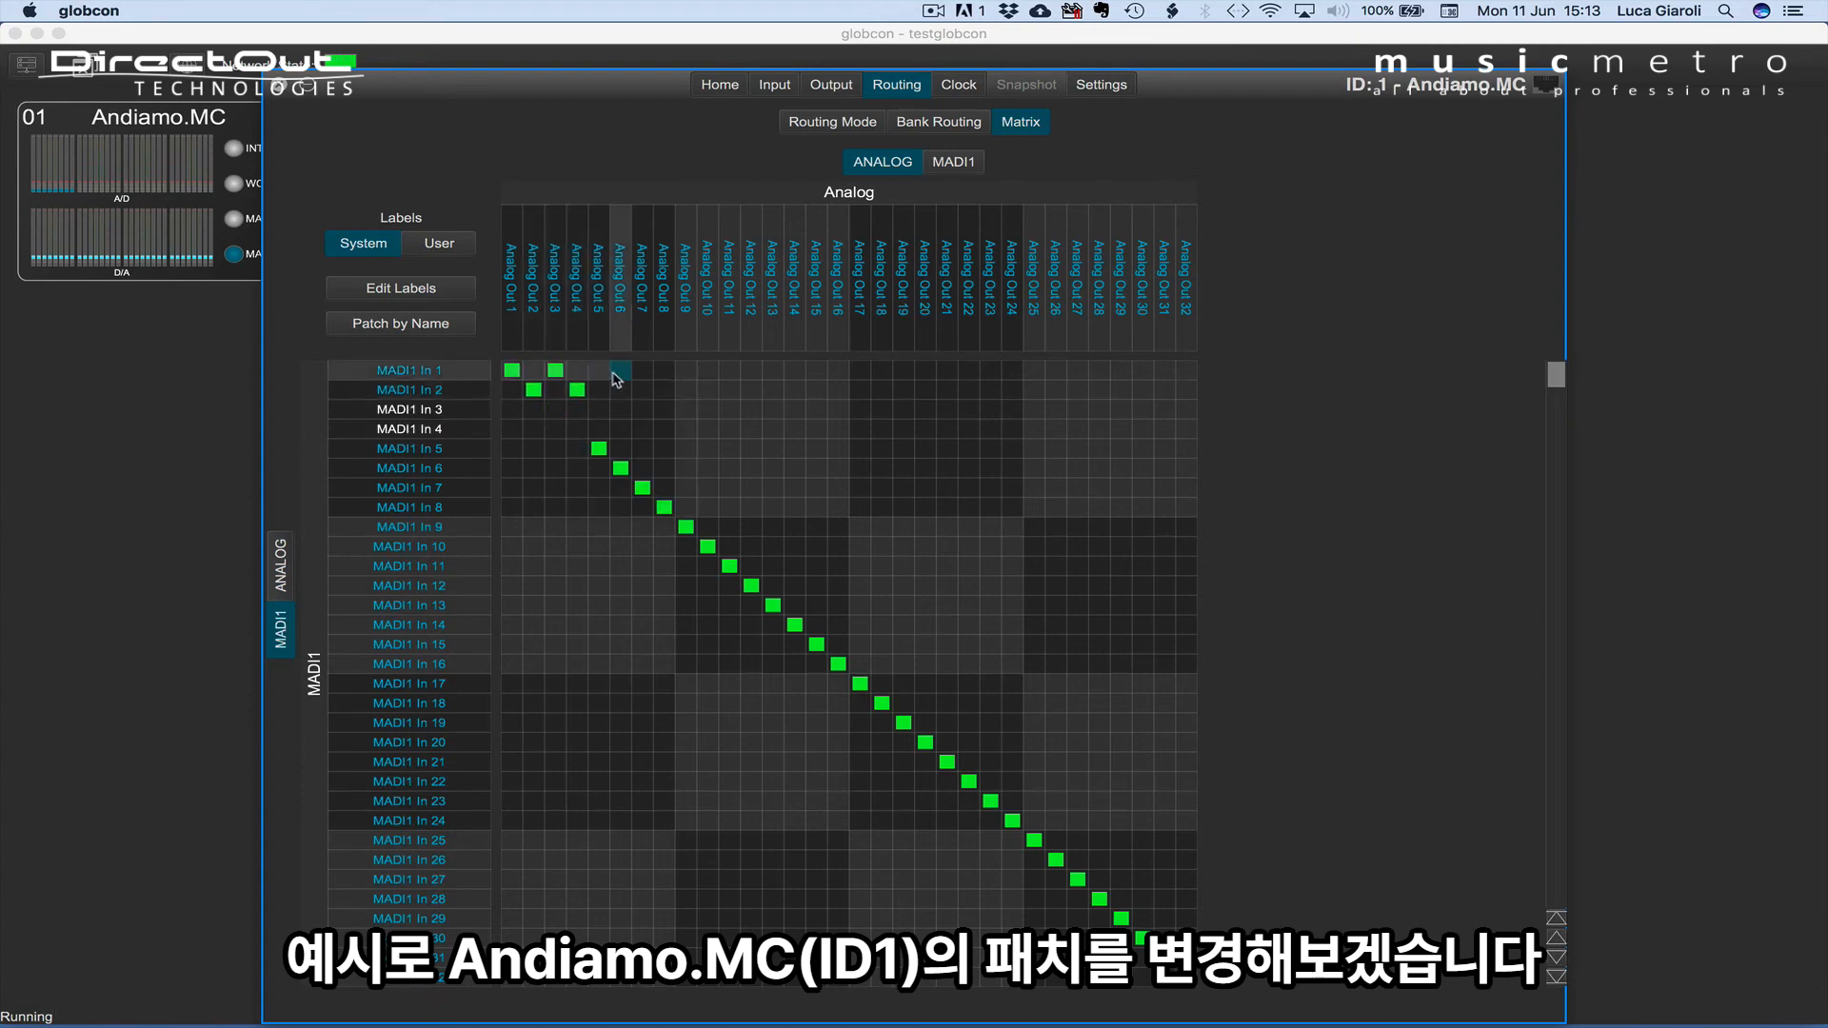
# Set a two-channel patch tool and patch MADI1 In 1 and 2 in pairs to Analog Out 5 through 16.
pyautogui.rightClick(613, 377)
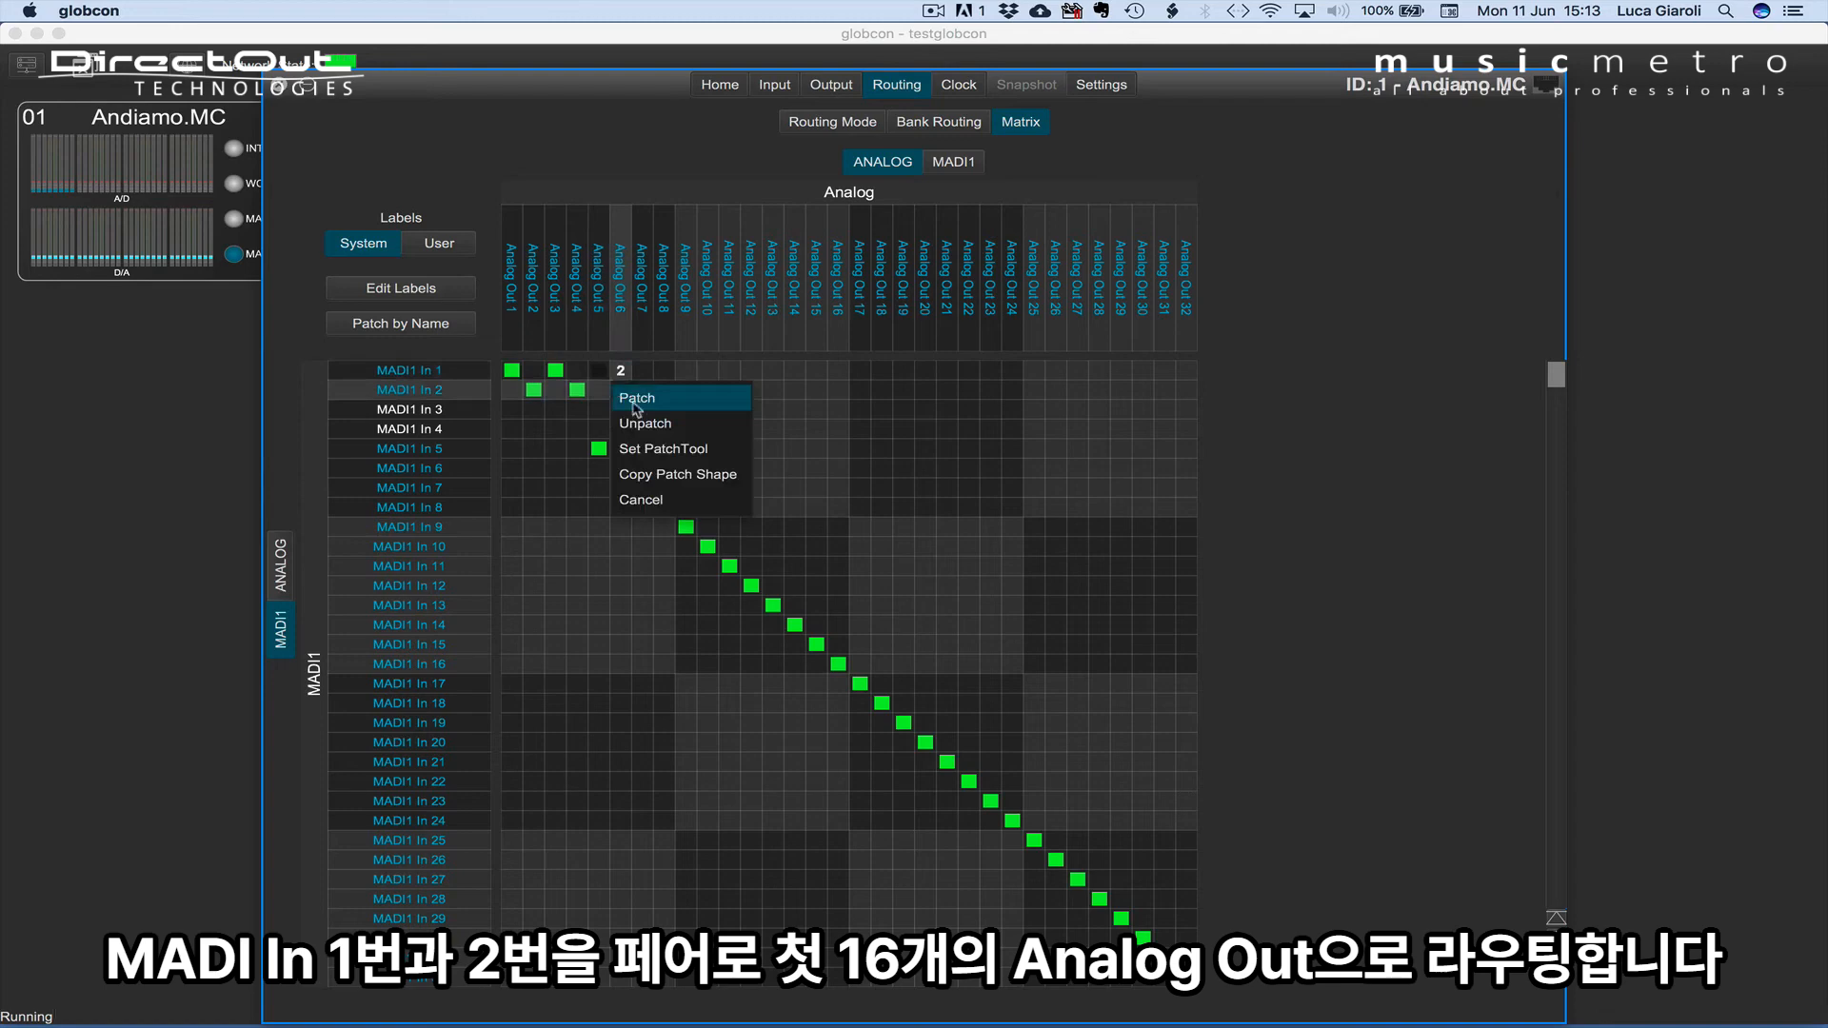
pyautogui.click(657, 449)
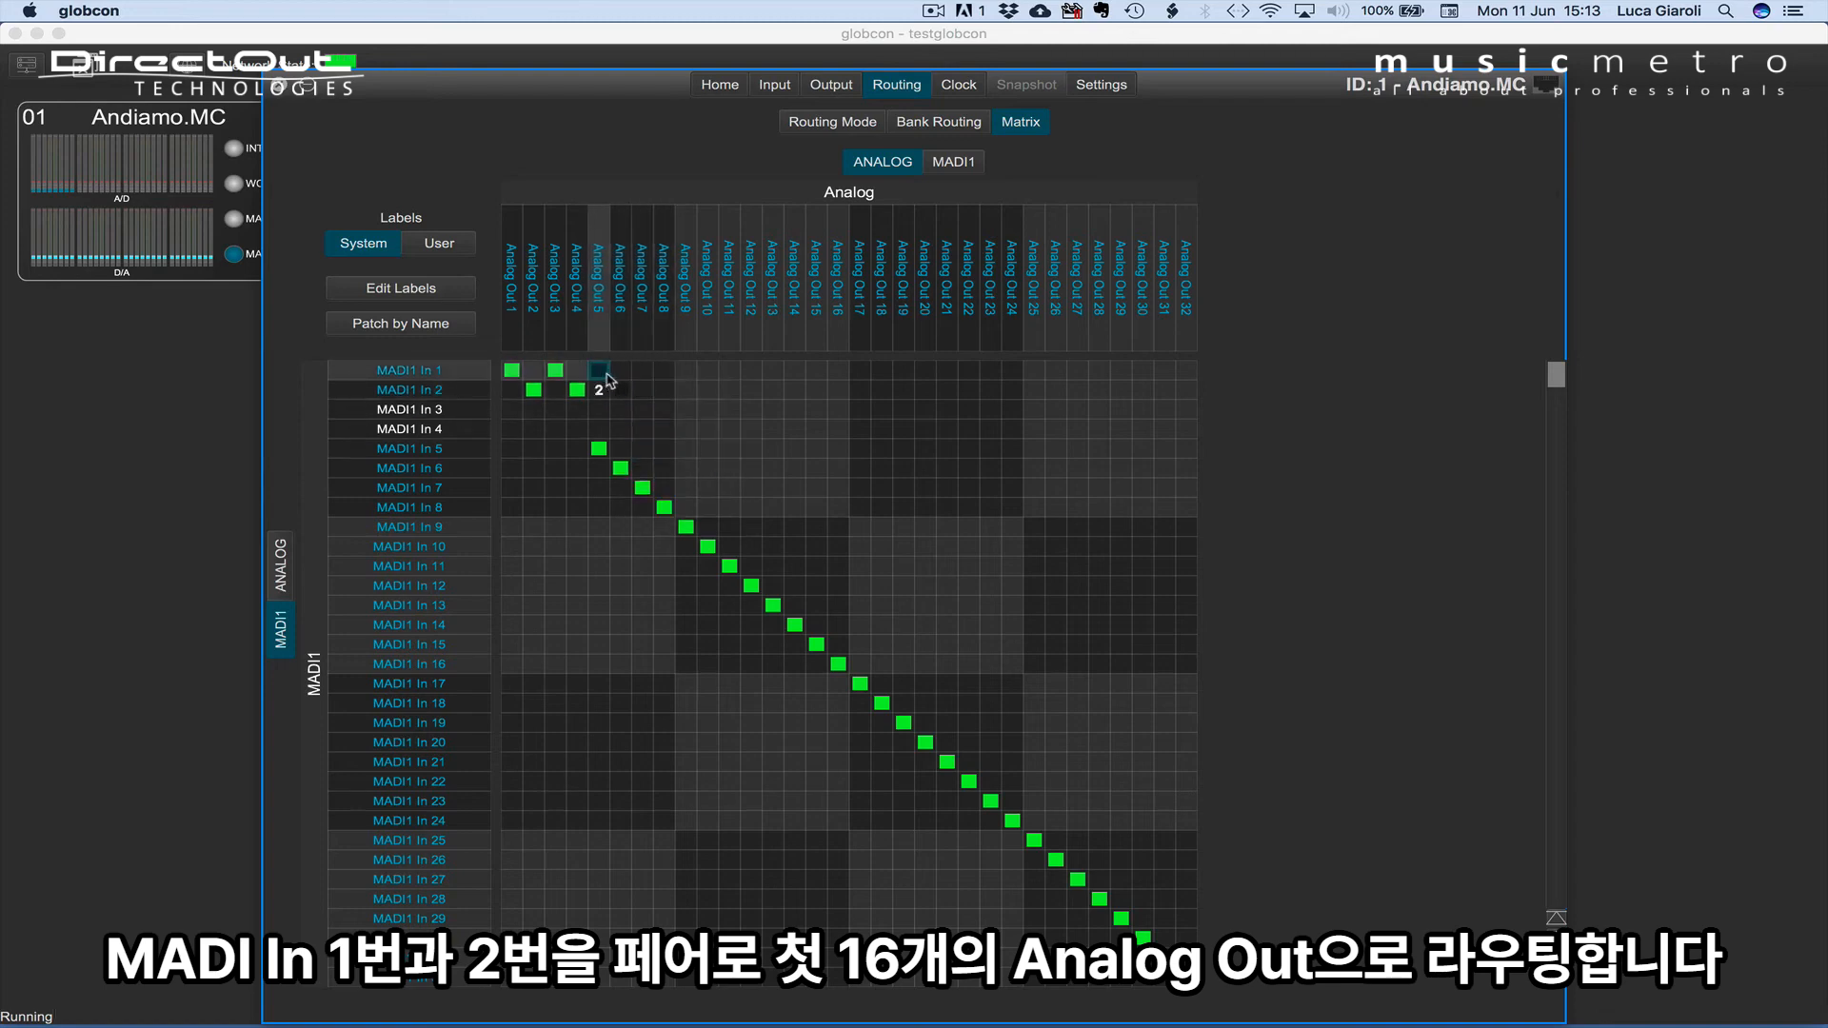
pyautogui.click(600, 373)
pyautogui.click(641, 374)
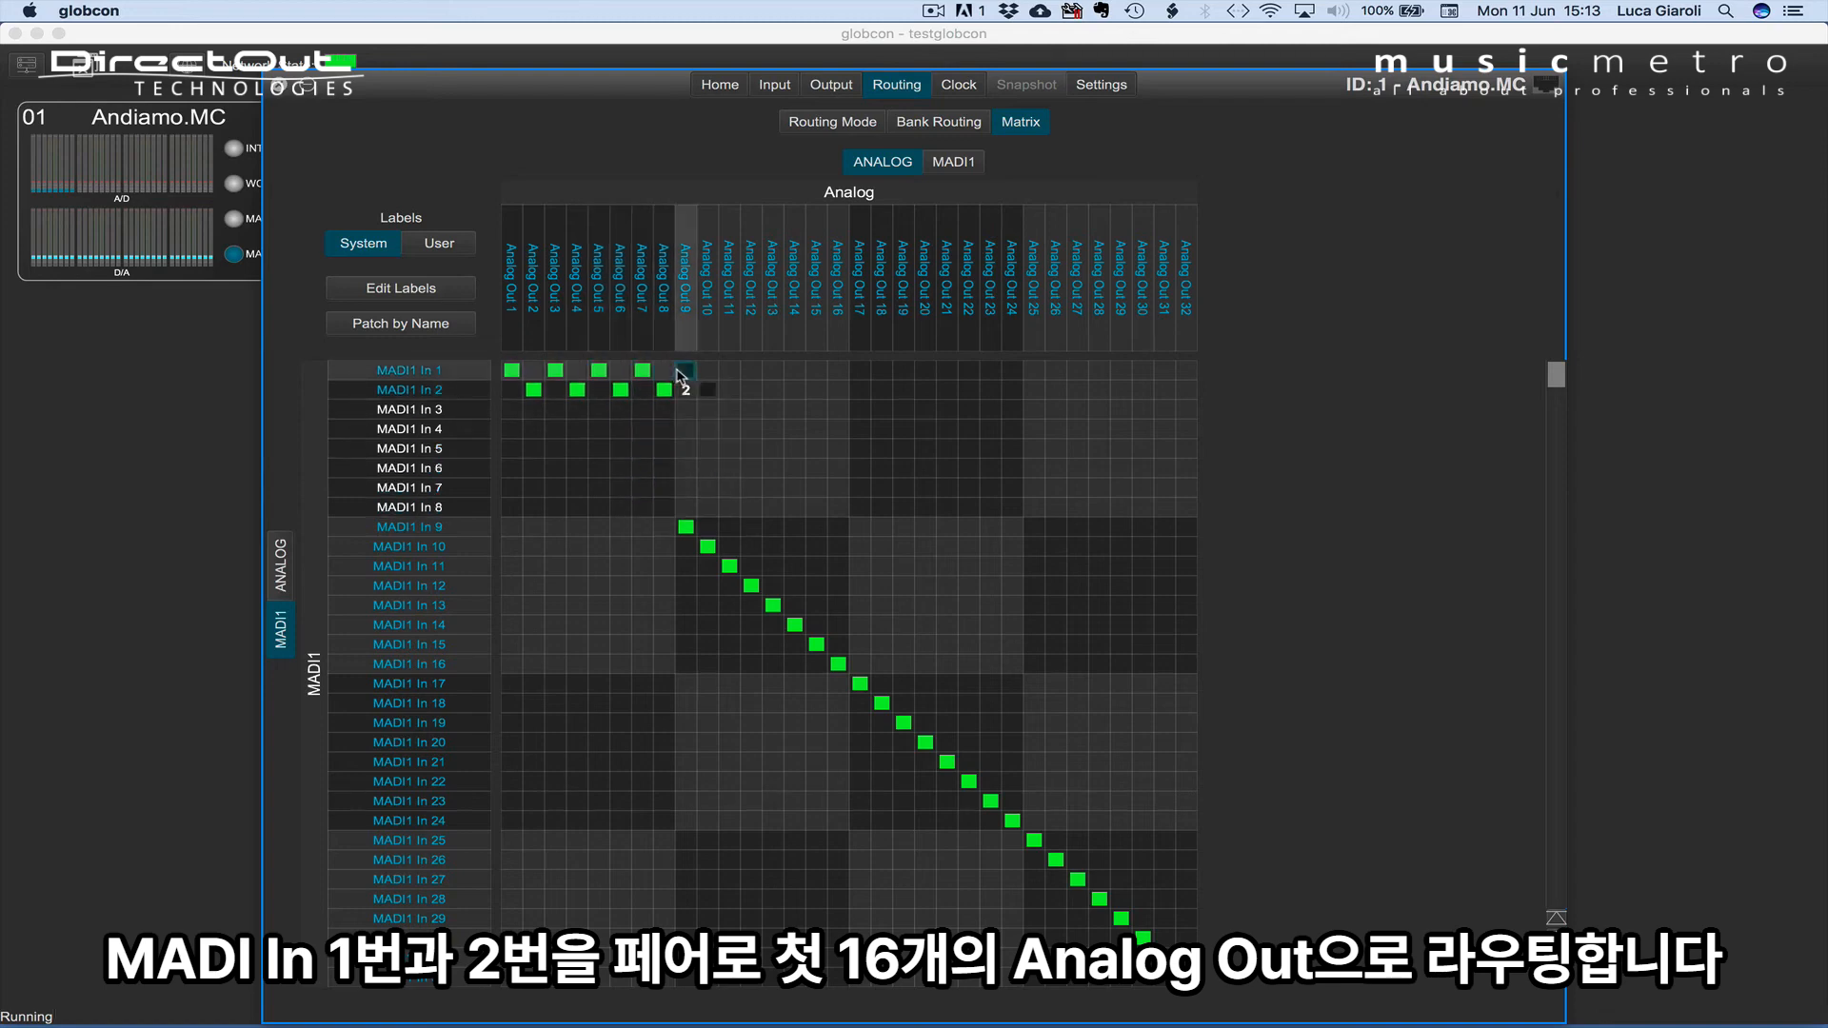
pyautogui.click(685, 374)
pyautogui.click(728, 373)
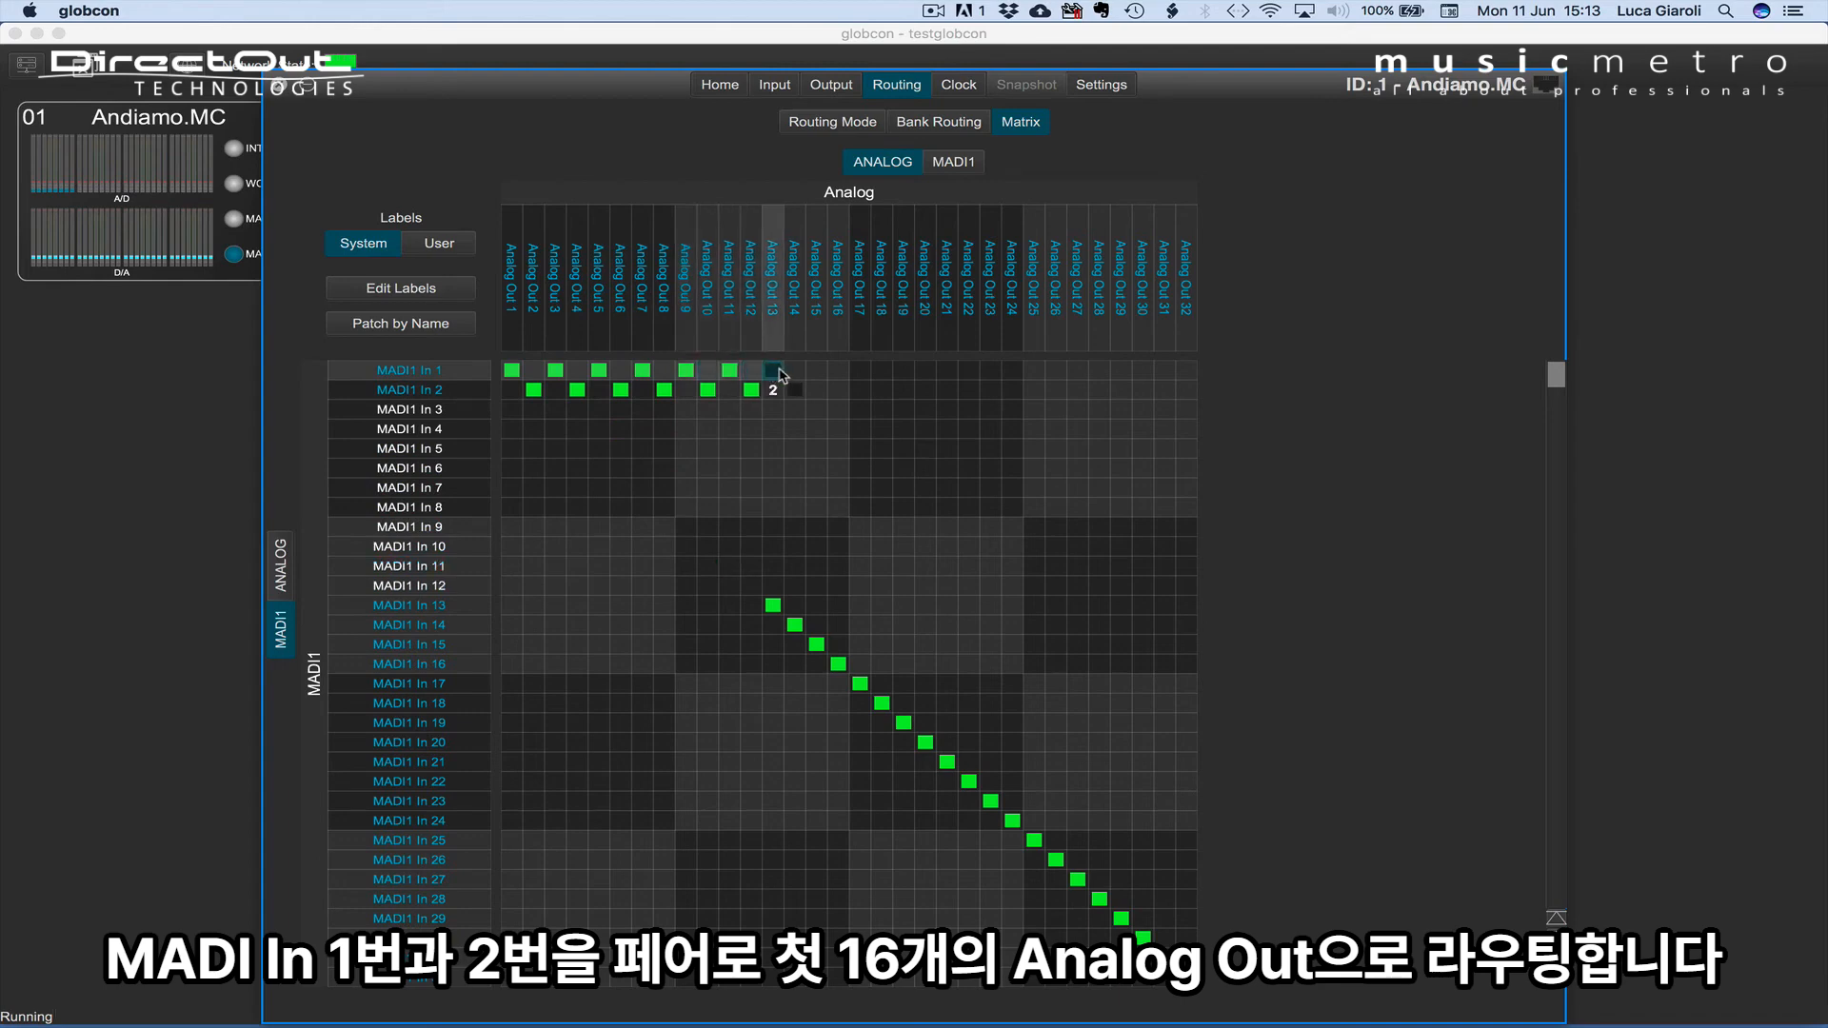
pyautogui.click(773, 373)
pyautogui.click(825, 373)
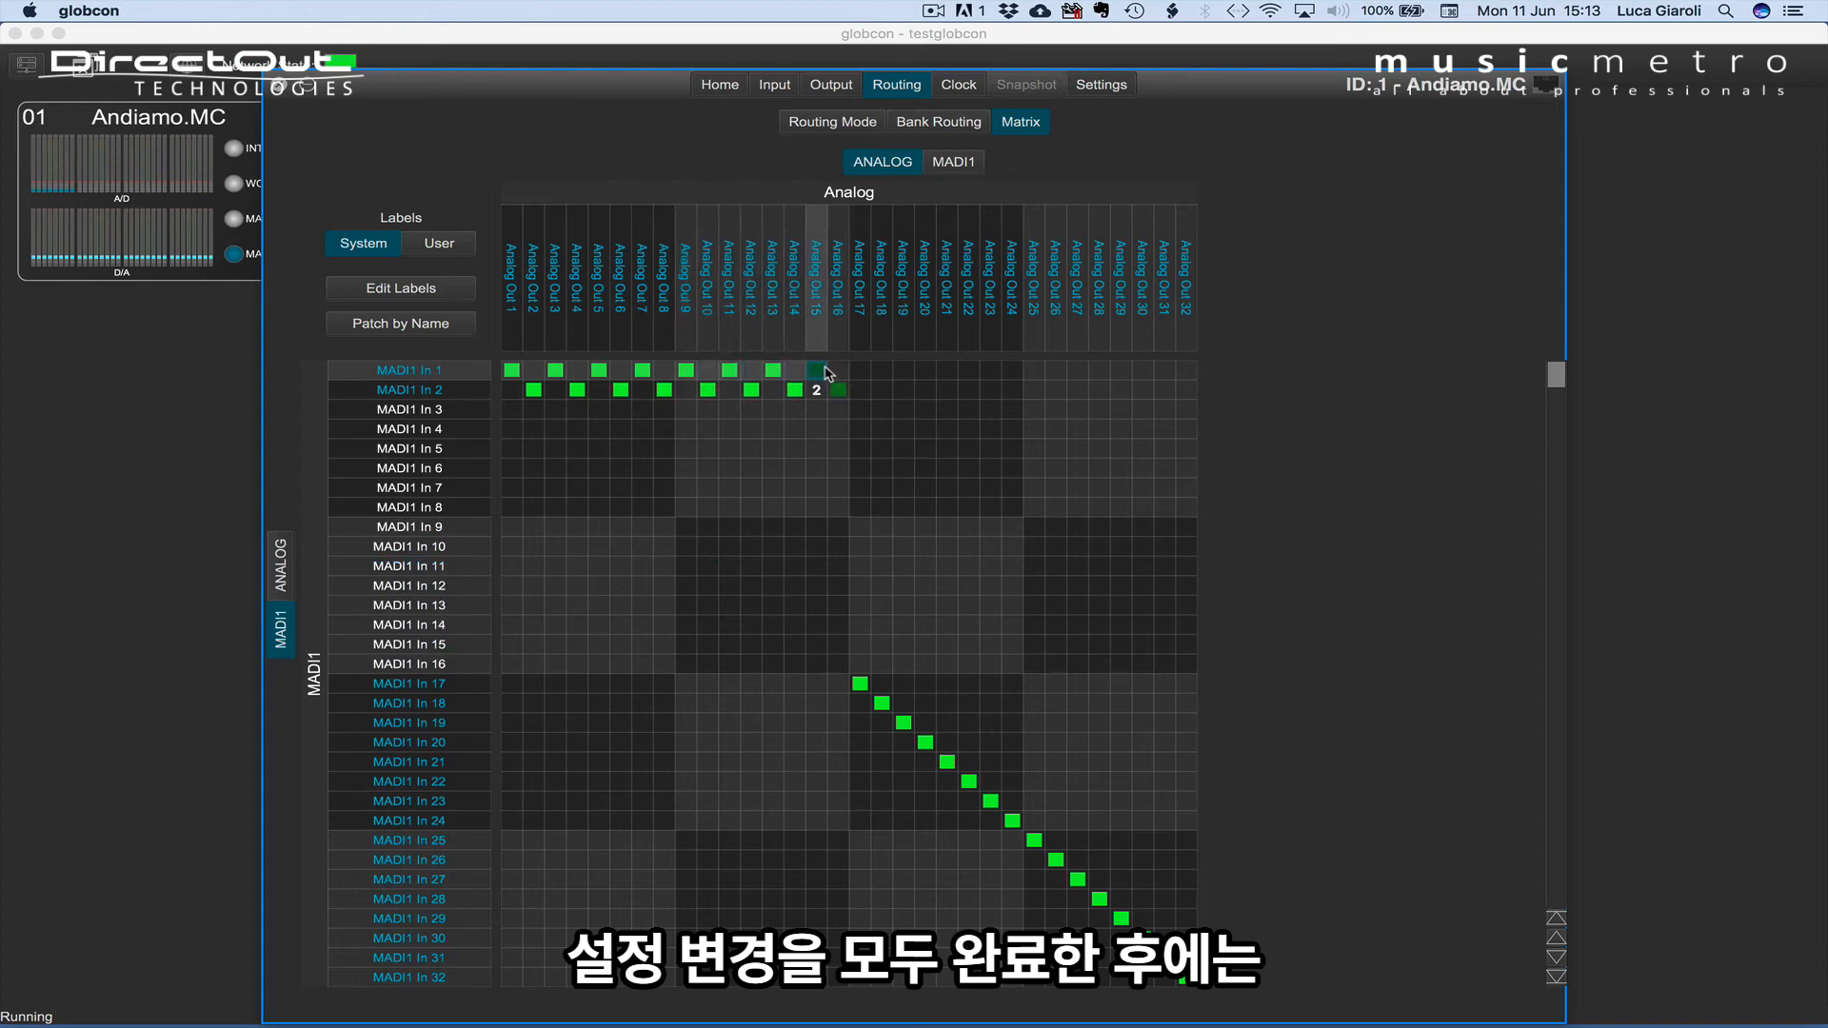
# Close the Andiamo.MC control window and push its project settings to the device, checking the connection status.
pyautogui.moveTo(1550, 90)
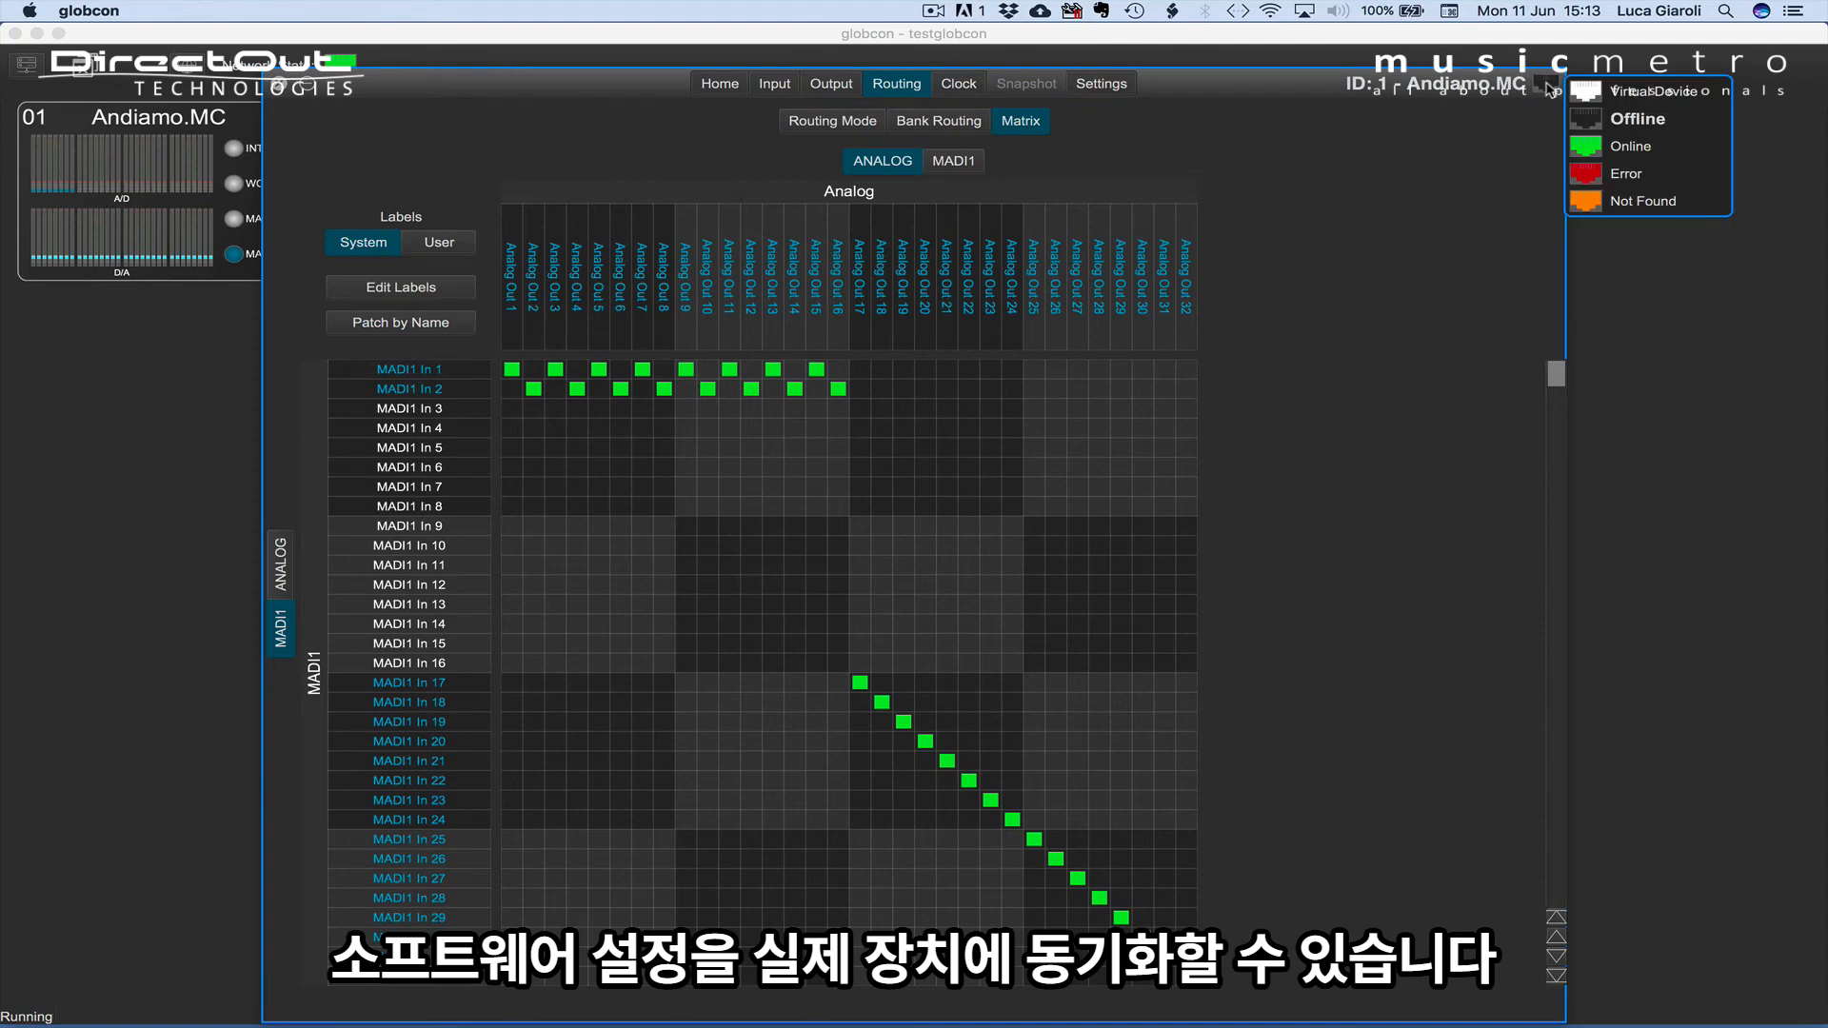
pyautogui.click(281, 86)
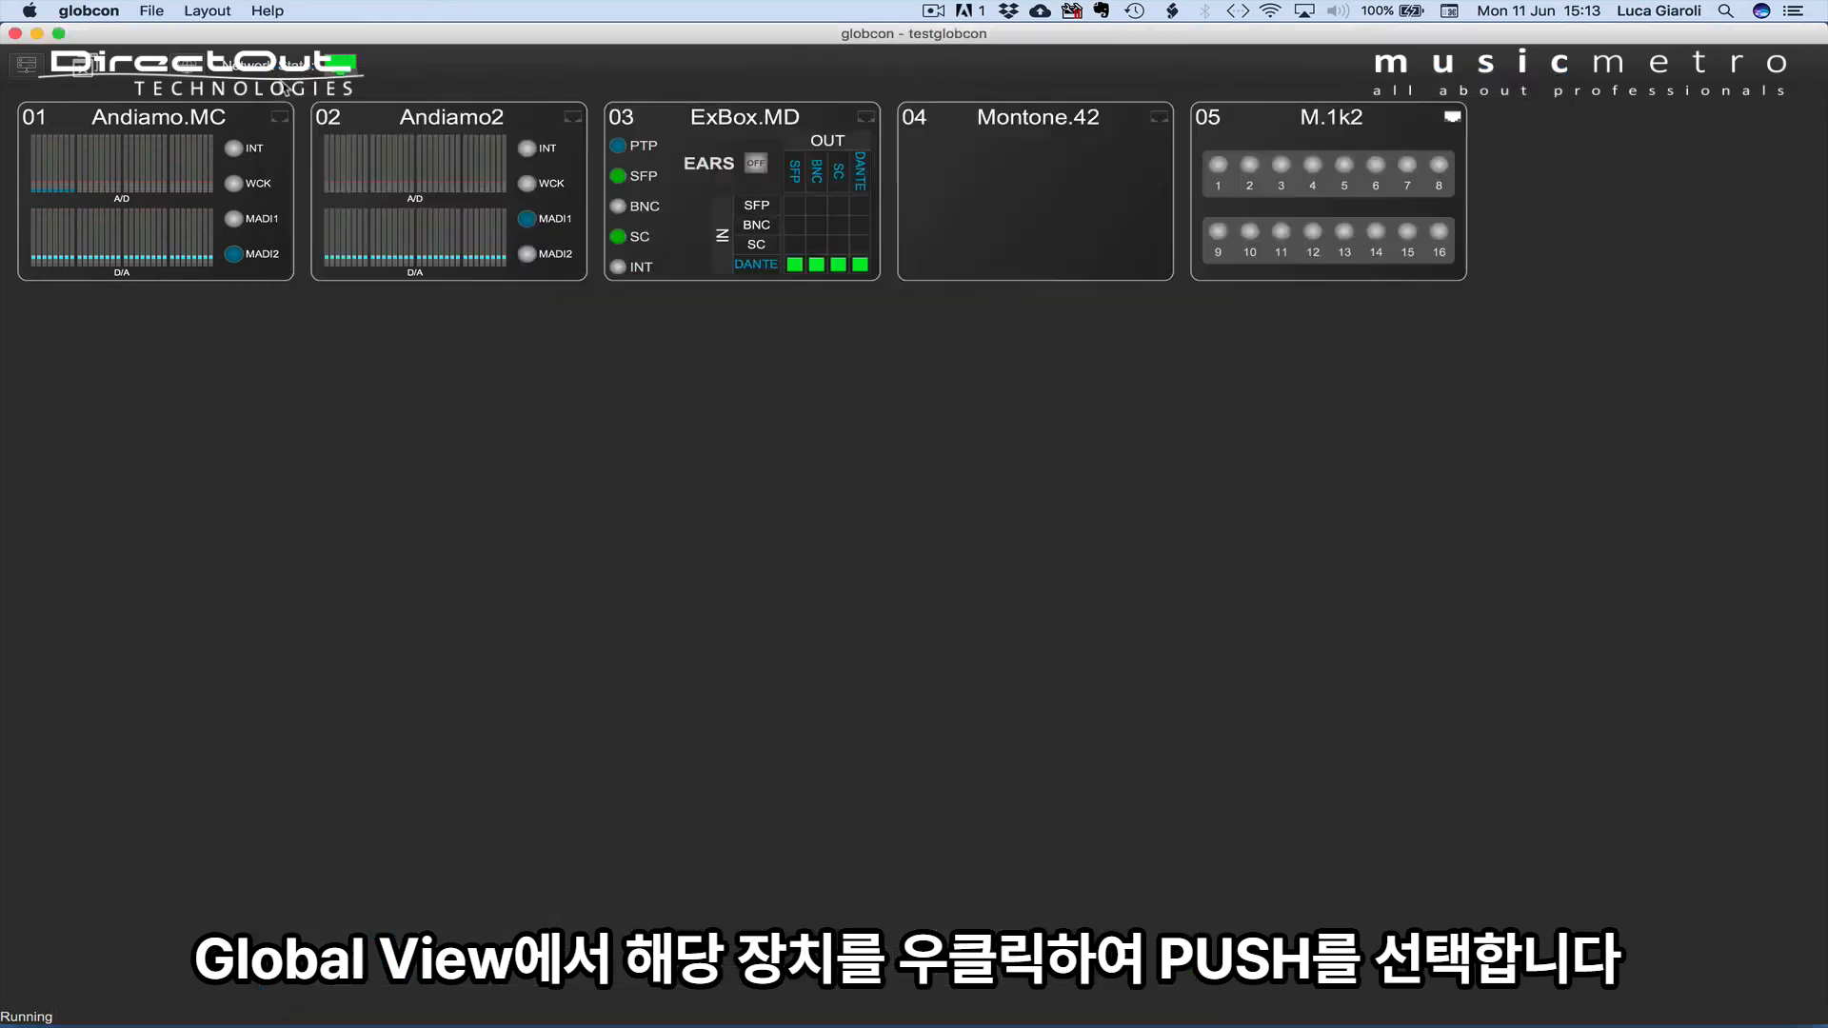
pyautogui.rightClick(184, 121)
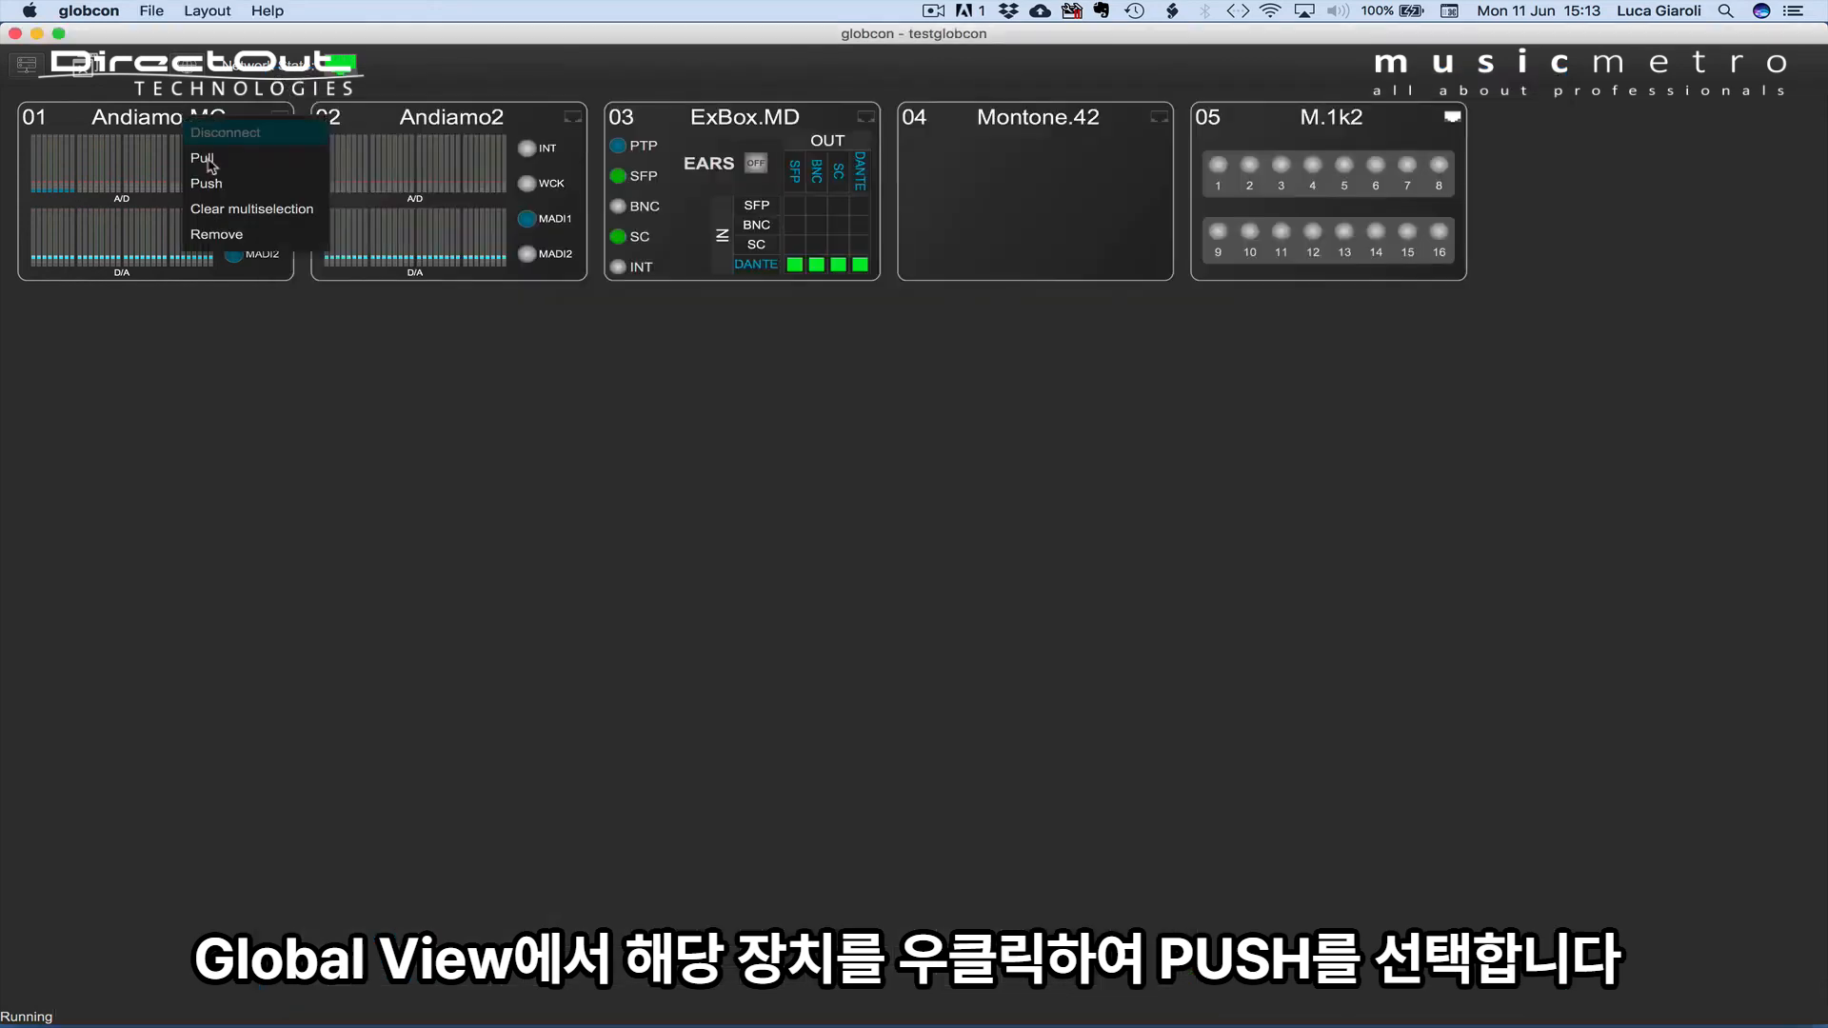
pyautogui.click(217, 194)
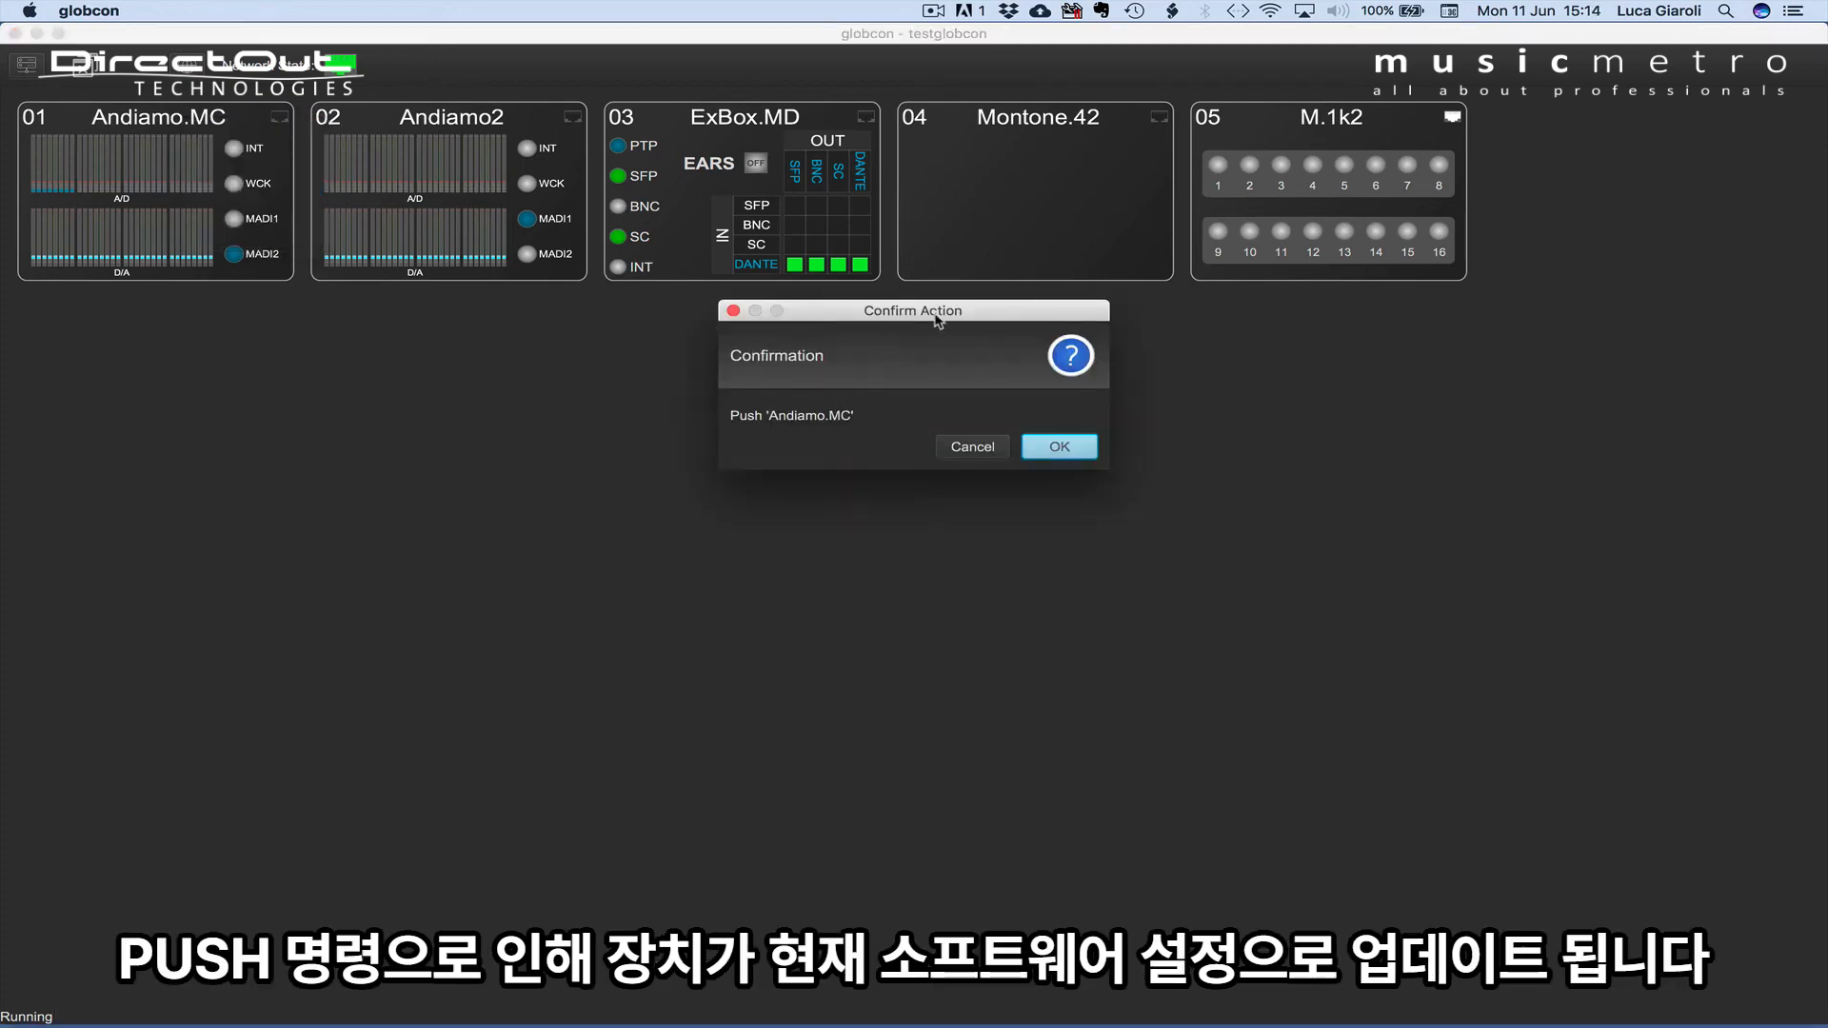
pyautogui.click(1073, 446)
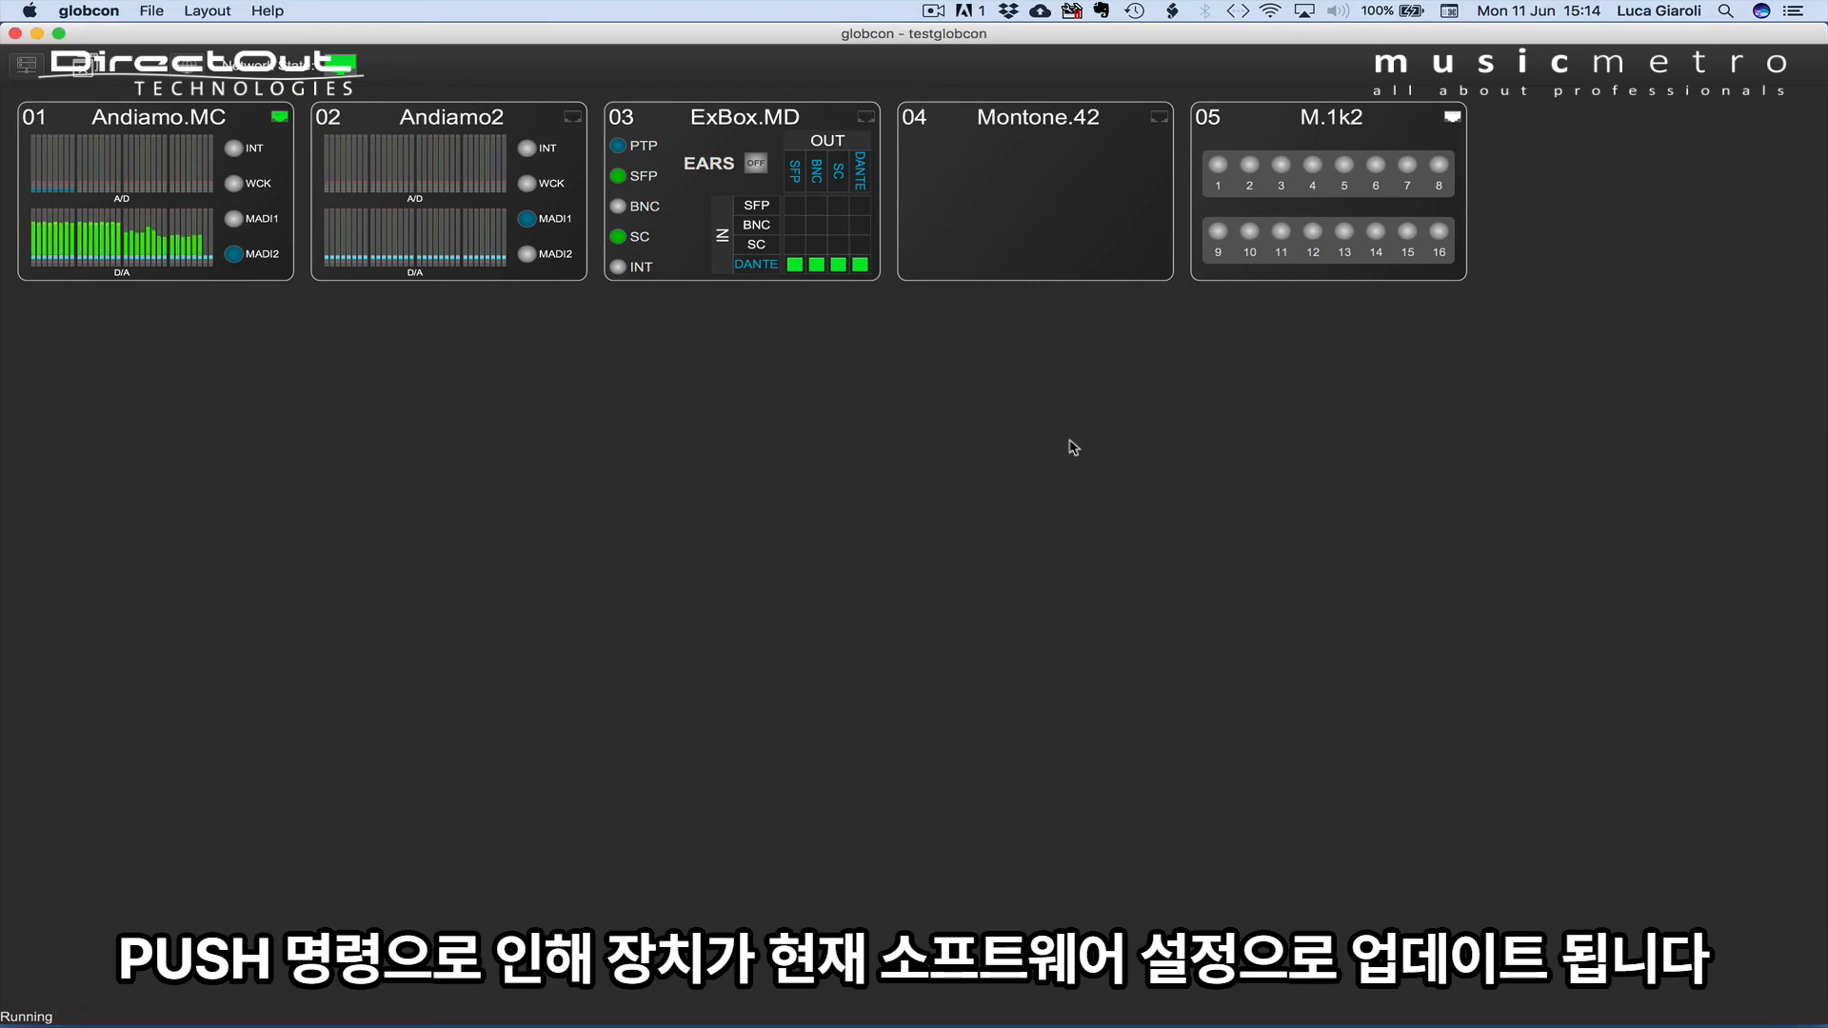
pyautogui.click(278, 119)
pyautogui.click(278, 122)
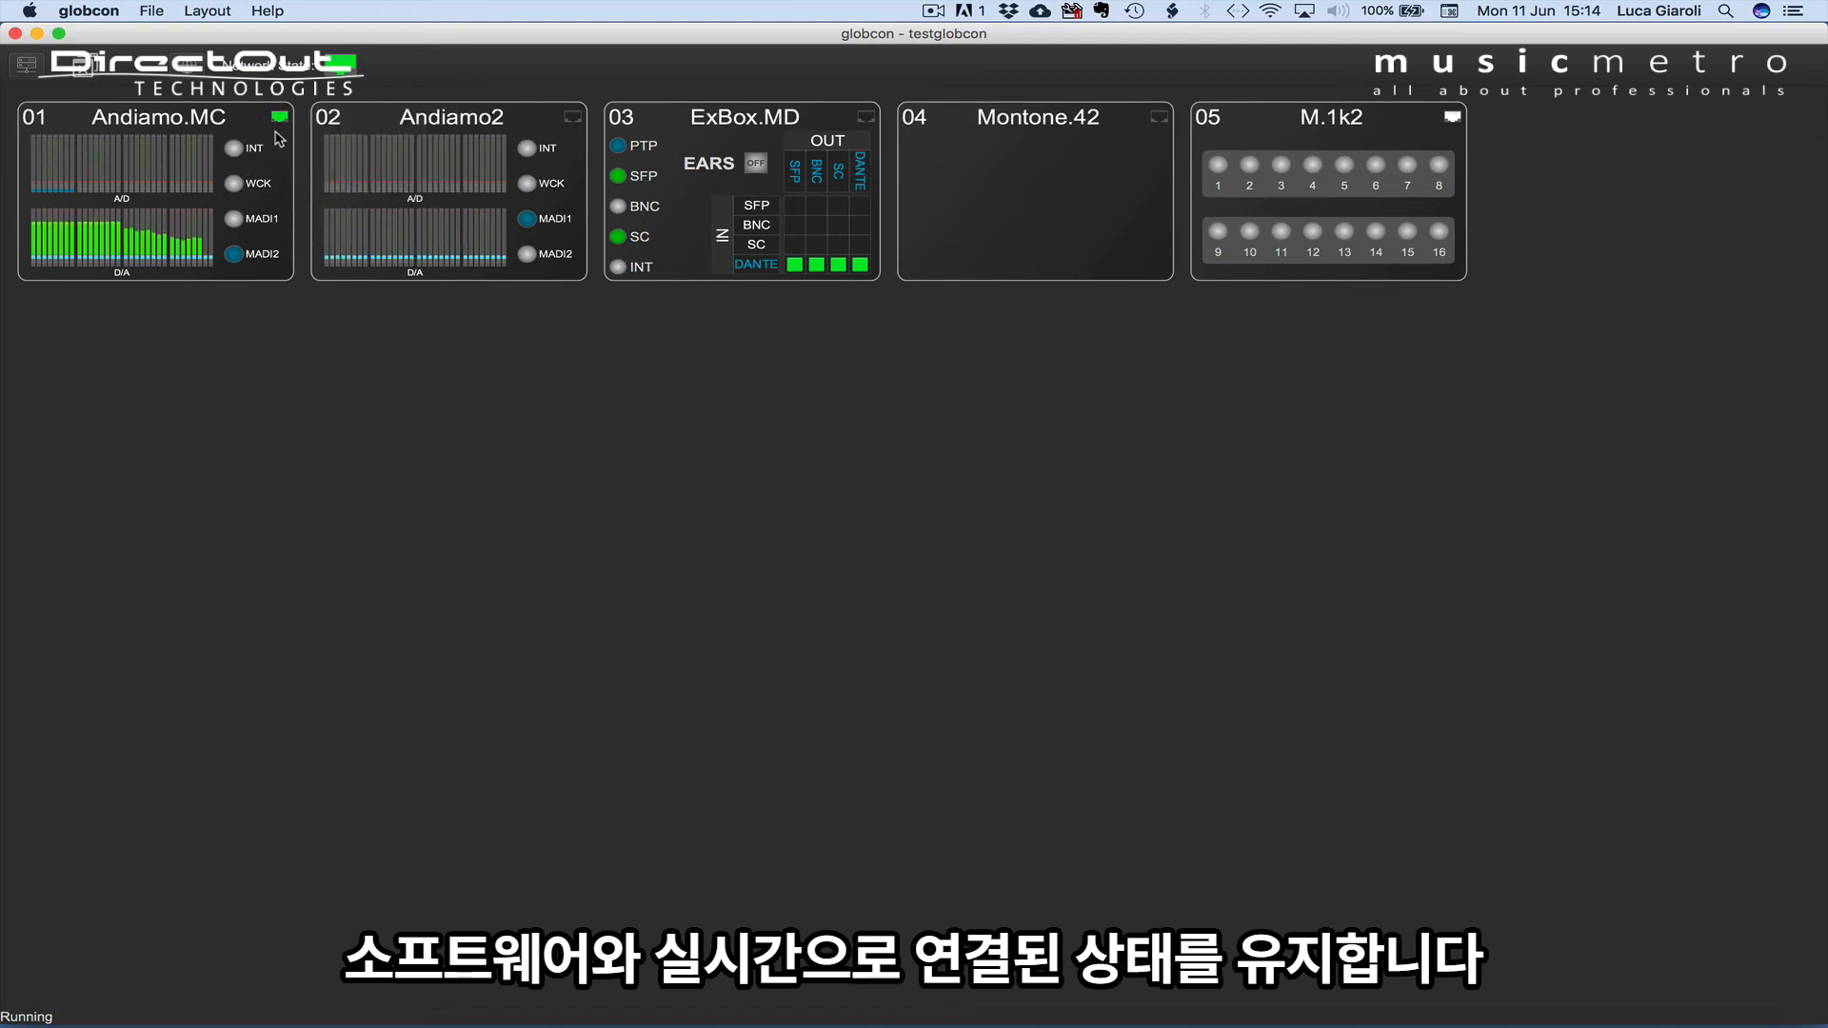
# Pull the current device settings of Andiamo2 and ExBox.MD into the project.
pyautogui.click(457, 116)
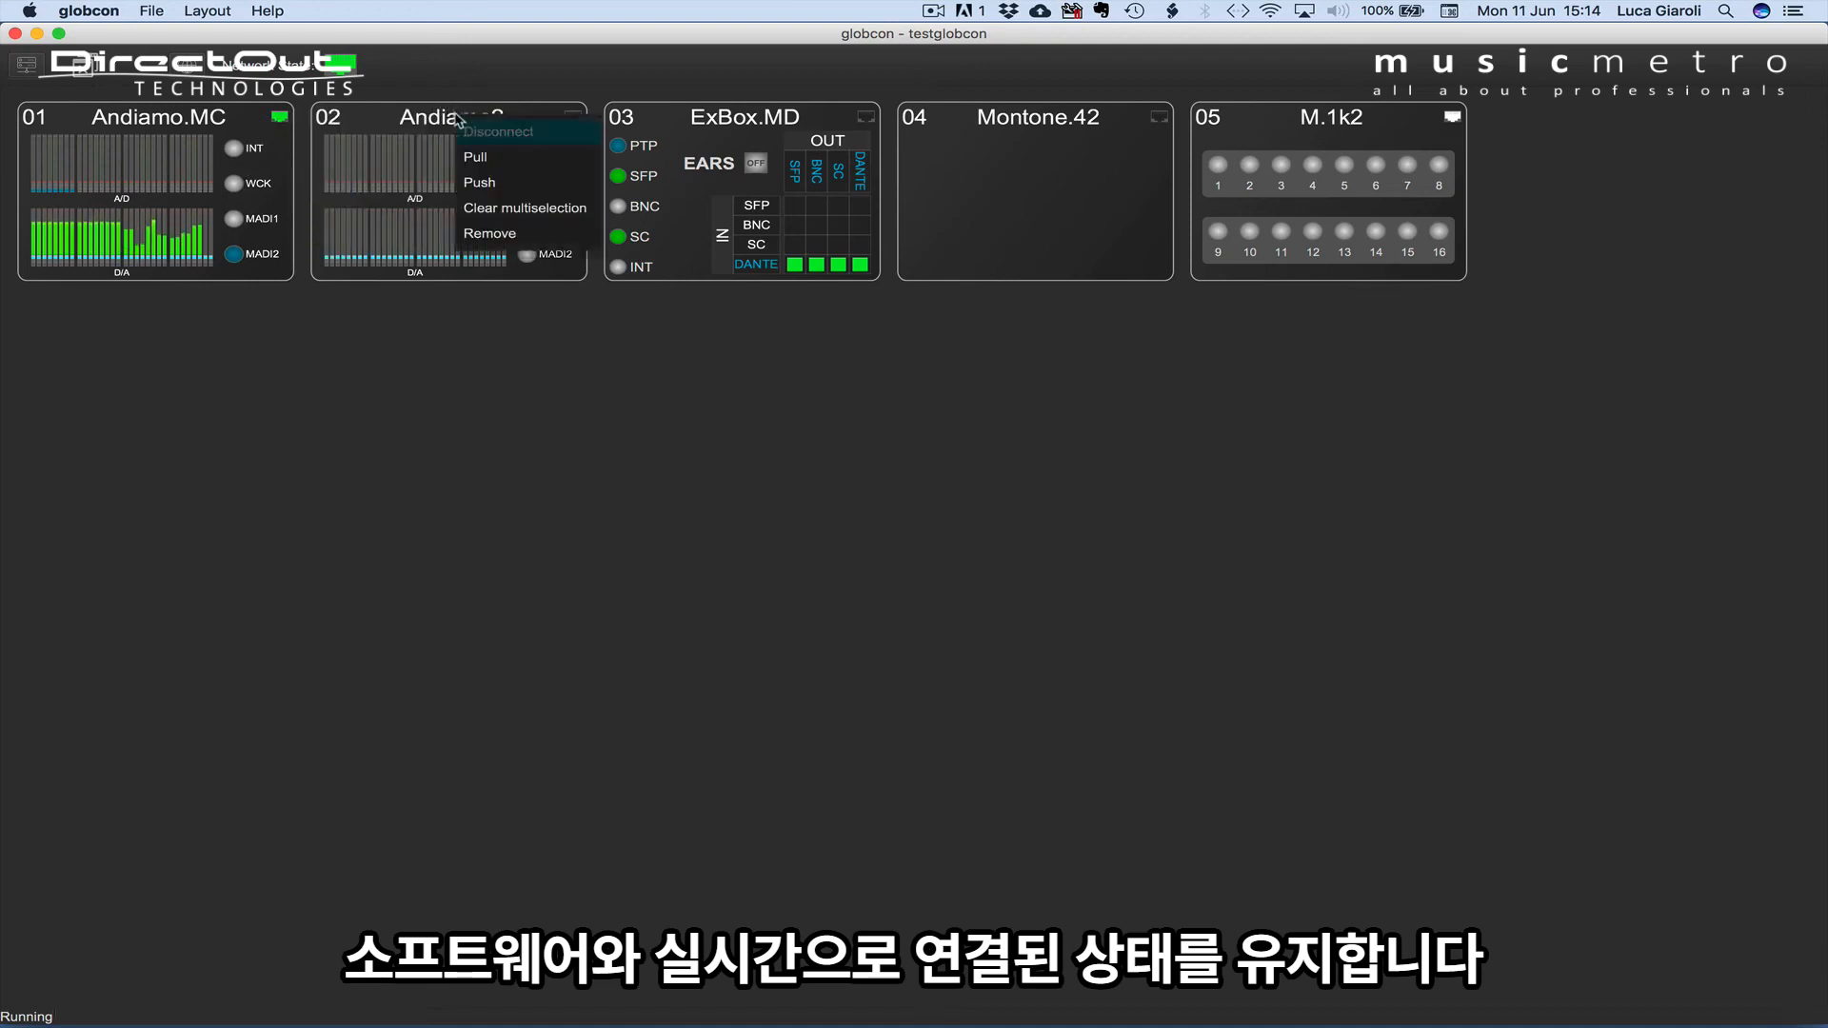
pyautogui.click(476, 158)
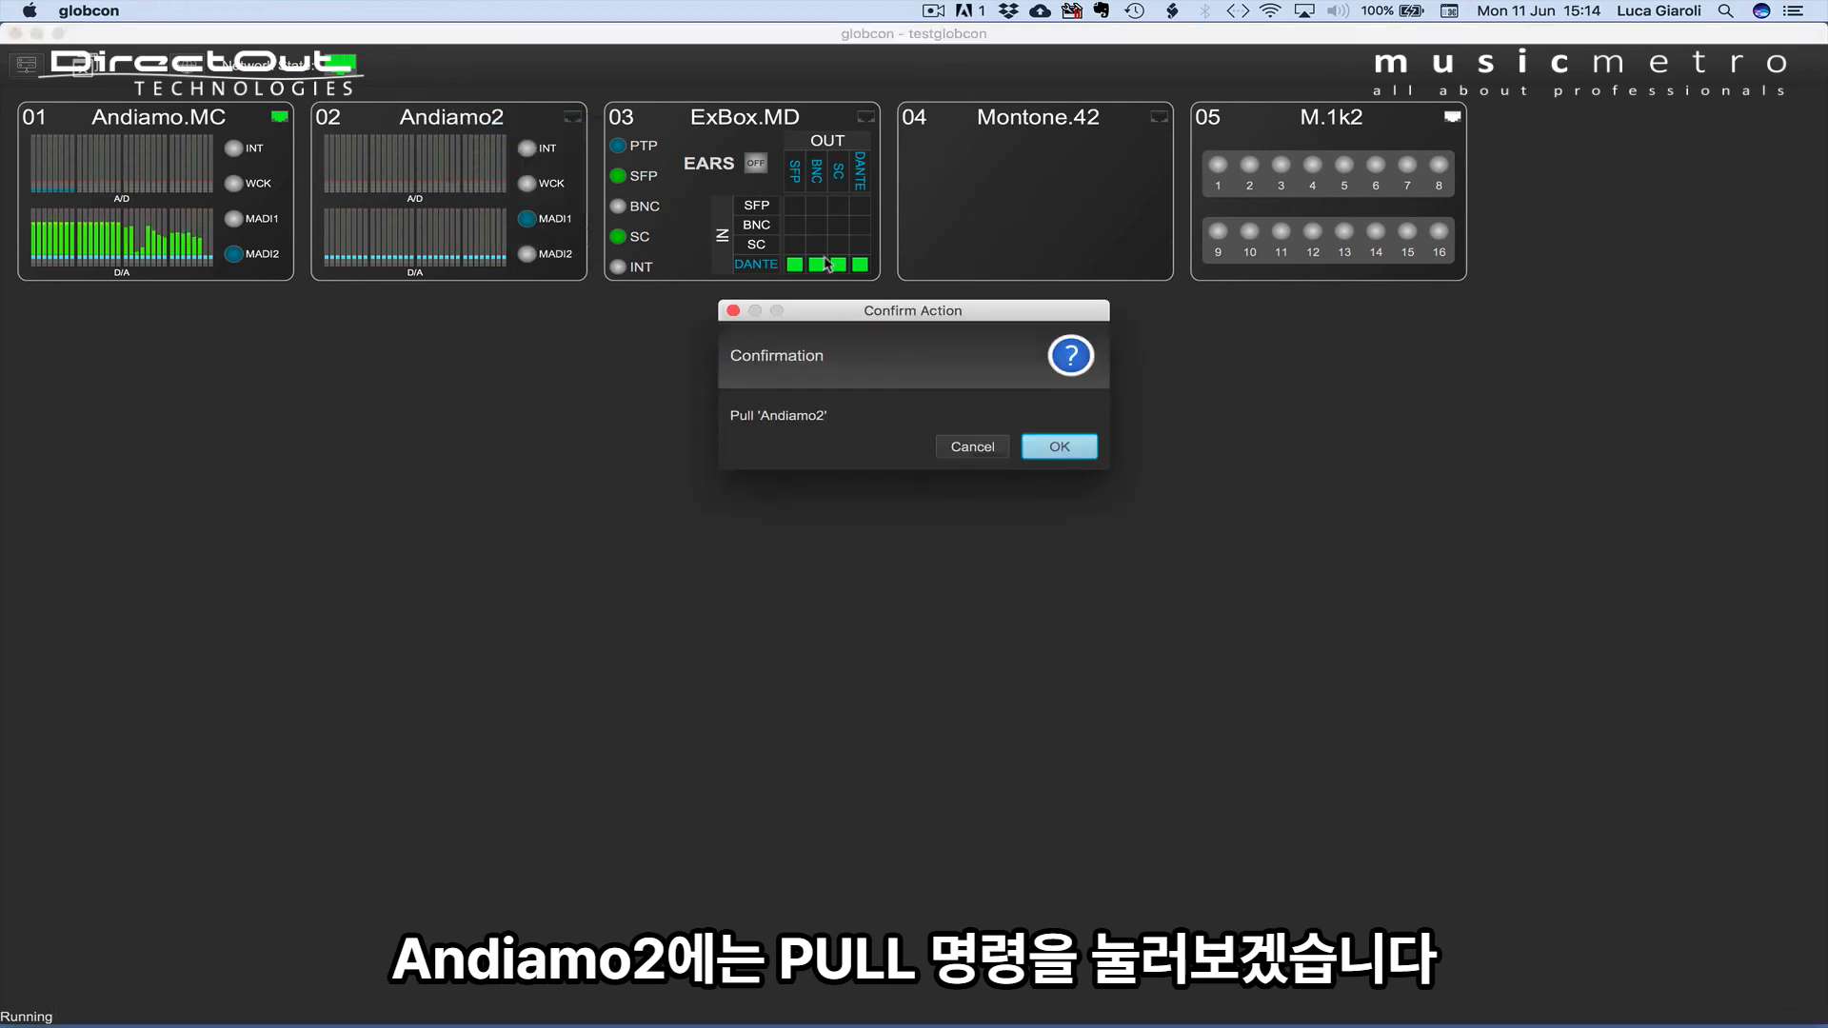
pyautogui.click(1053, 449)
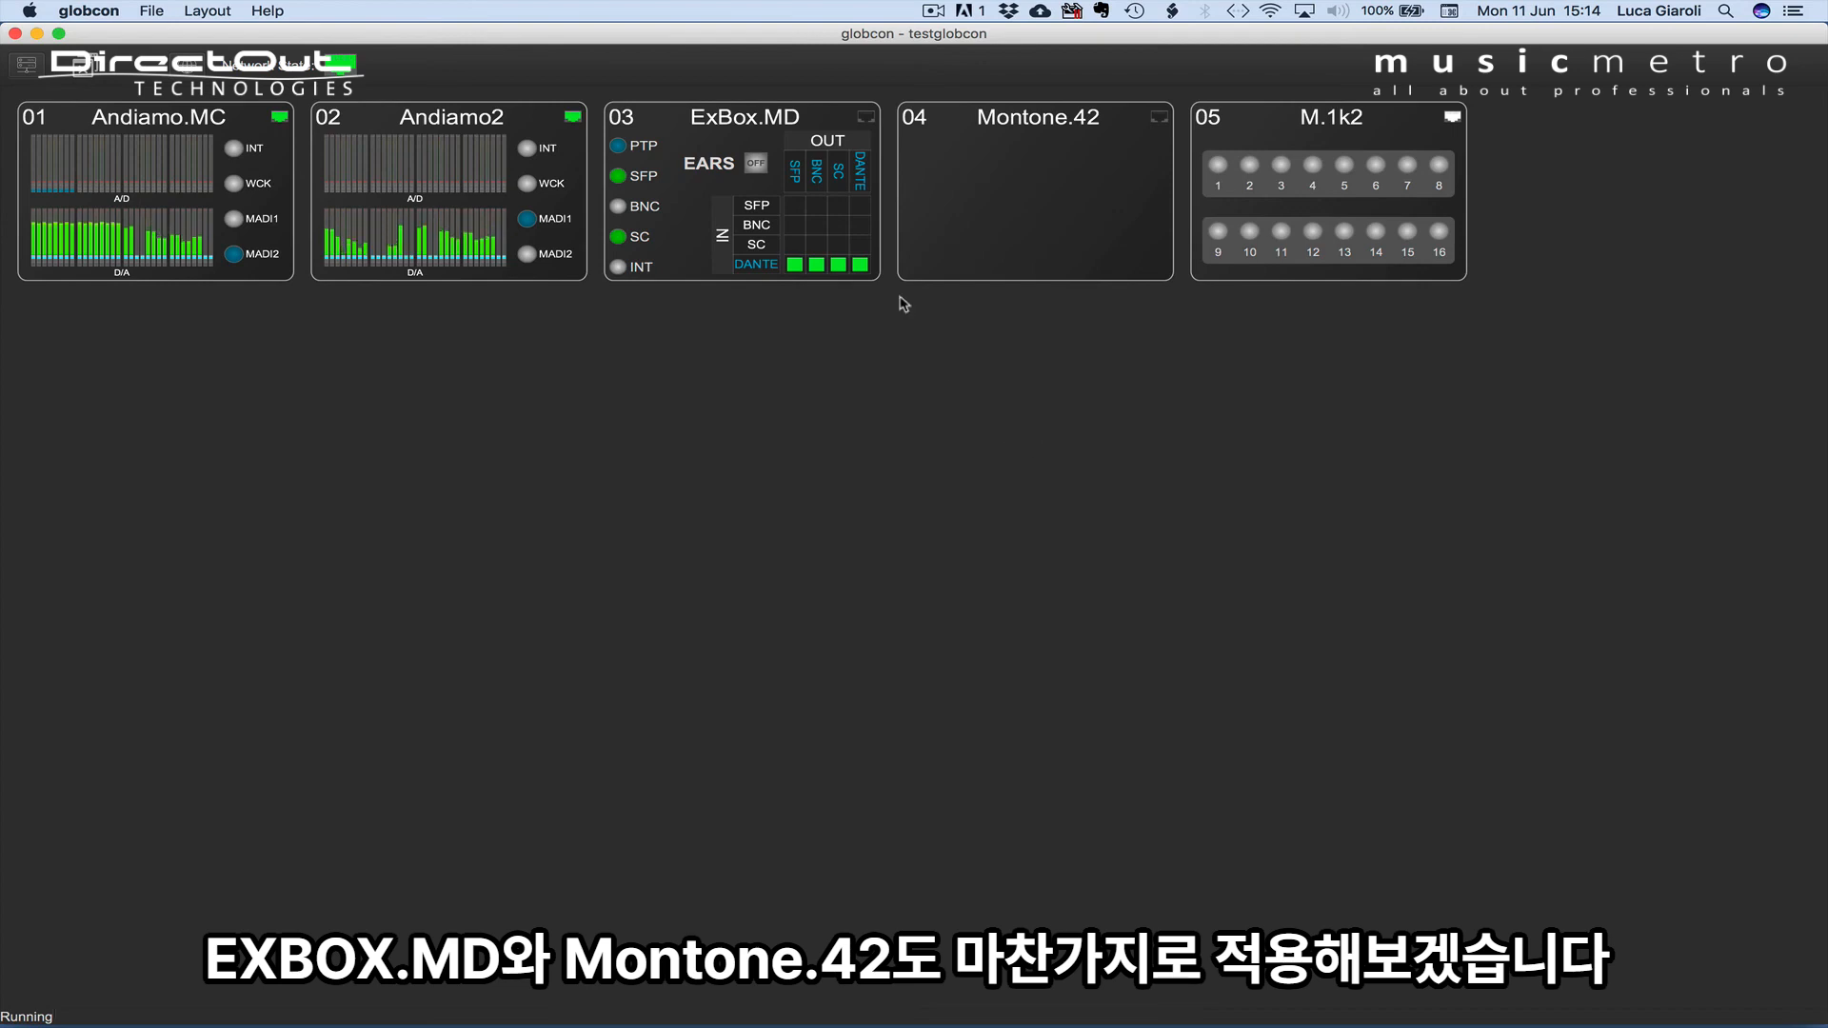
pyautogui.click(744, 119)
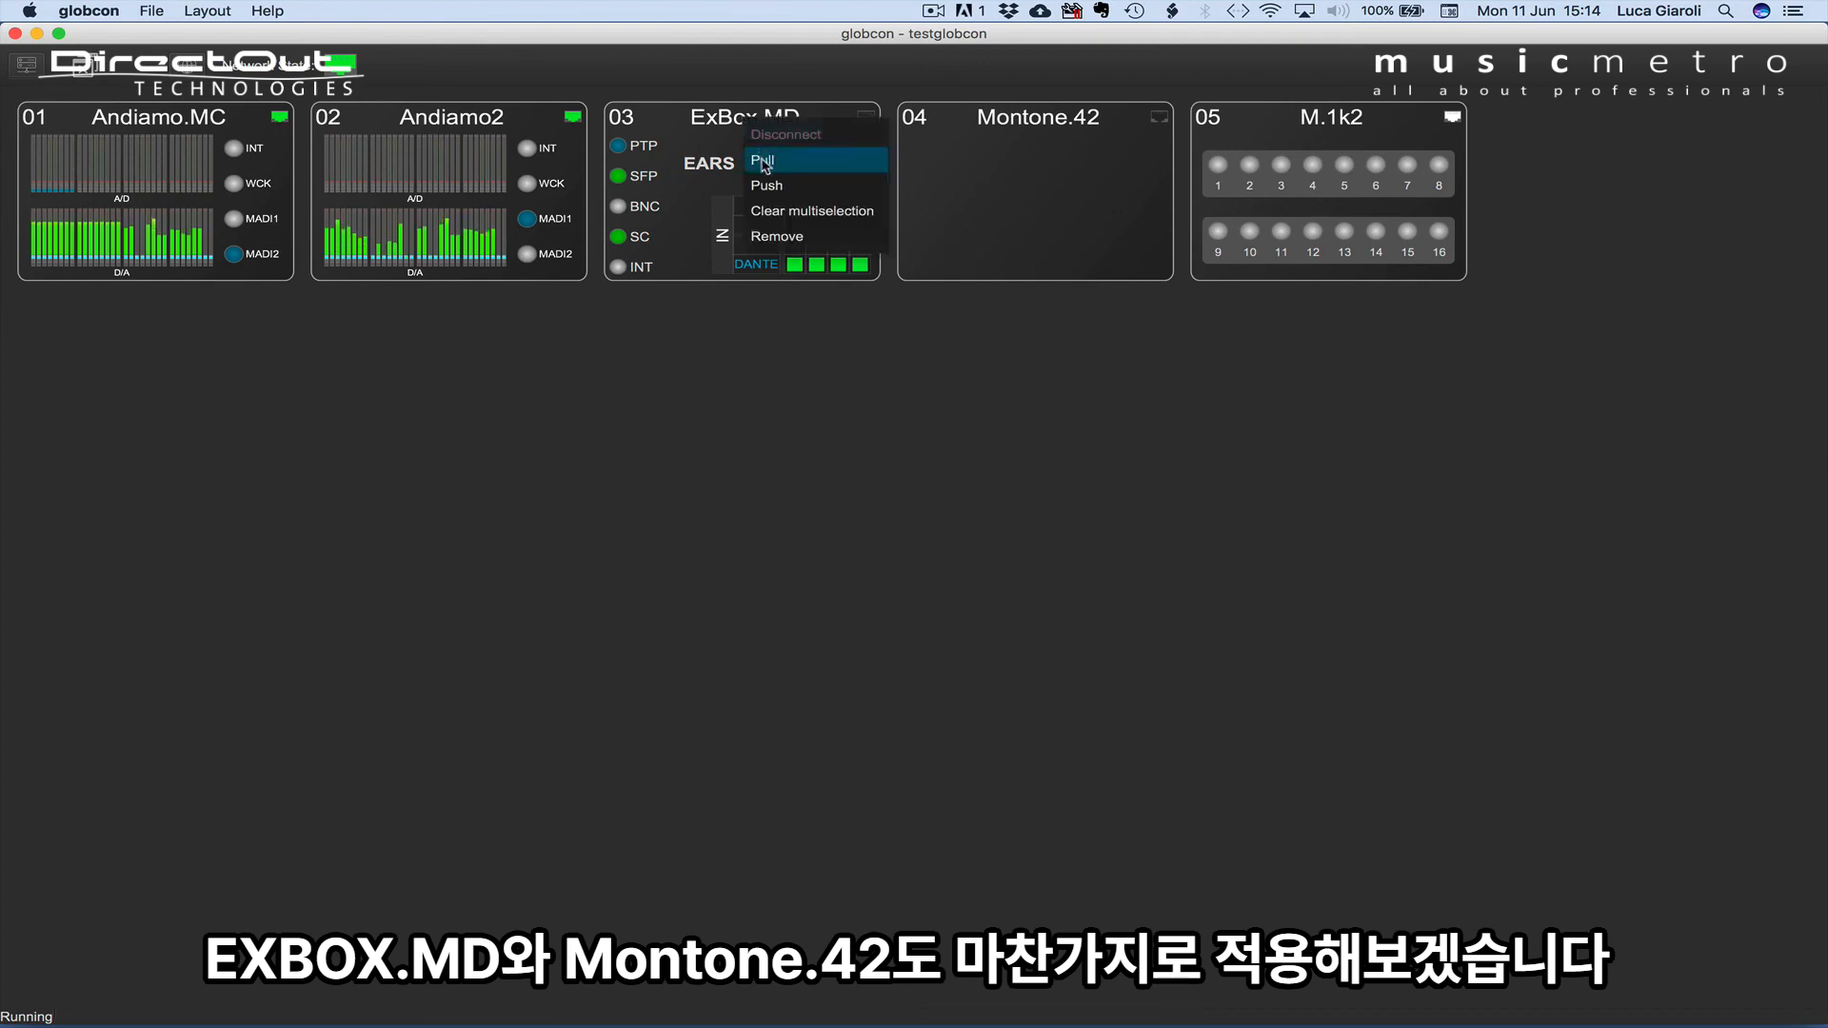
pyautogui.click(761, 160)
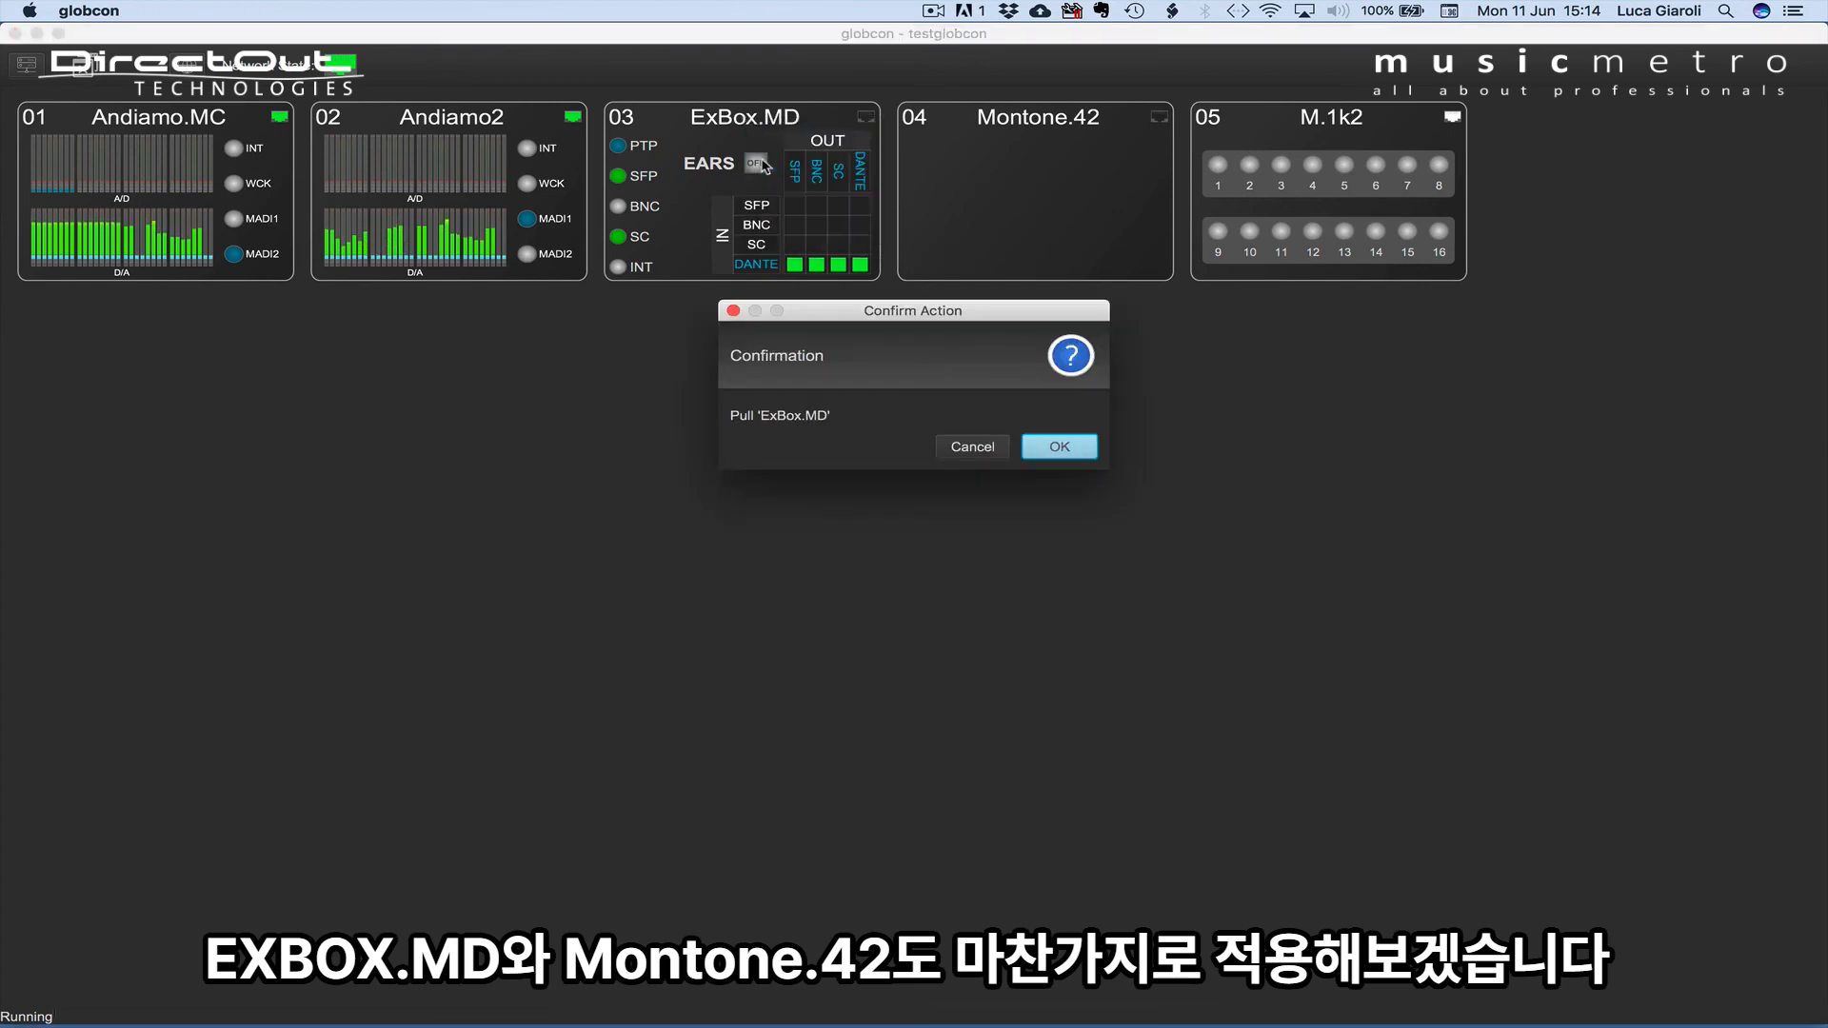
pyautogui.click(1057, 447)
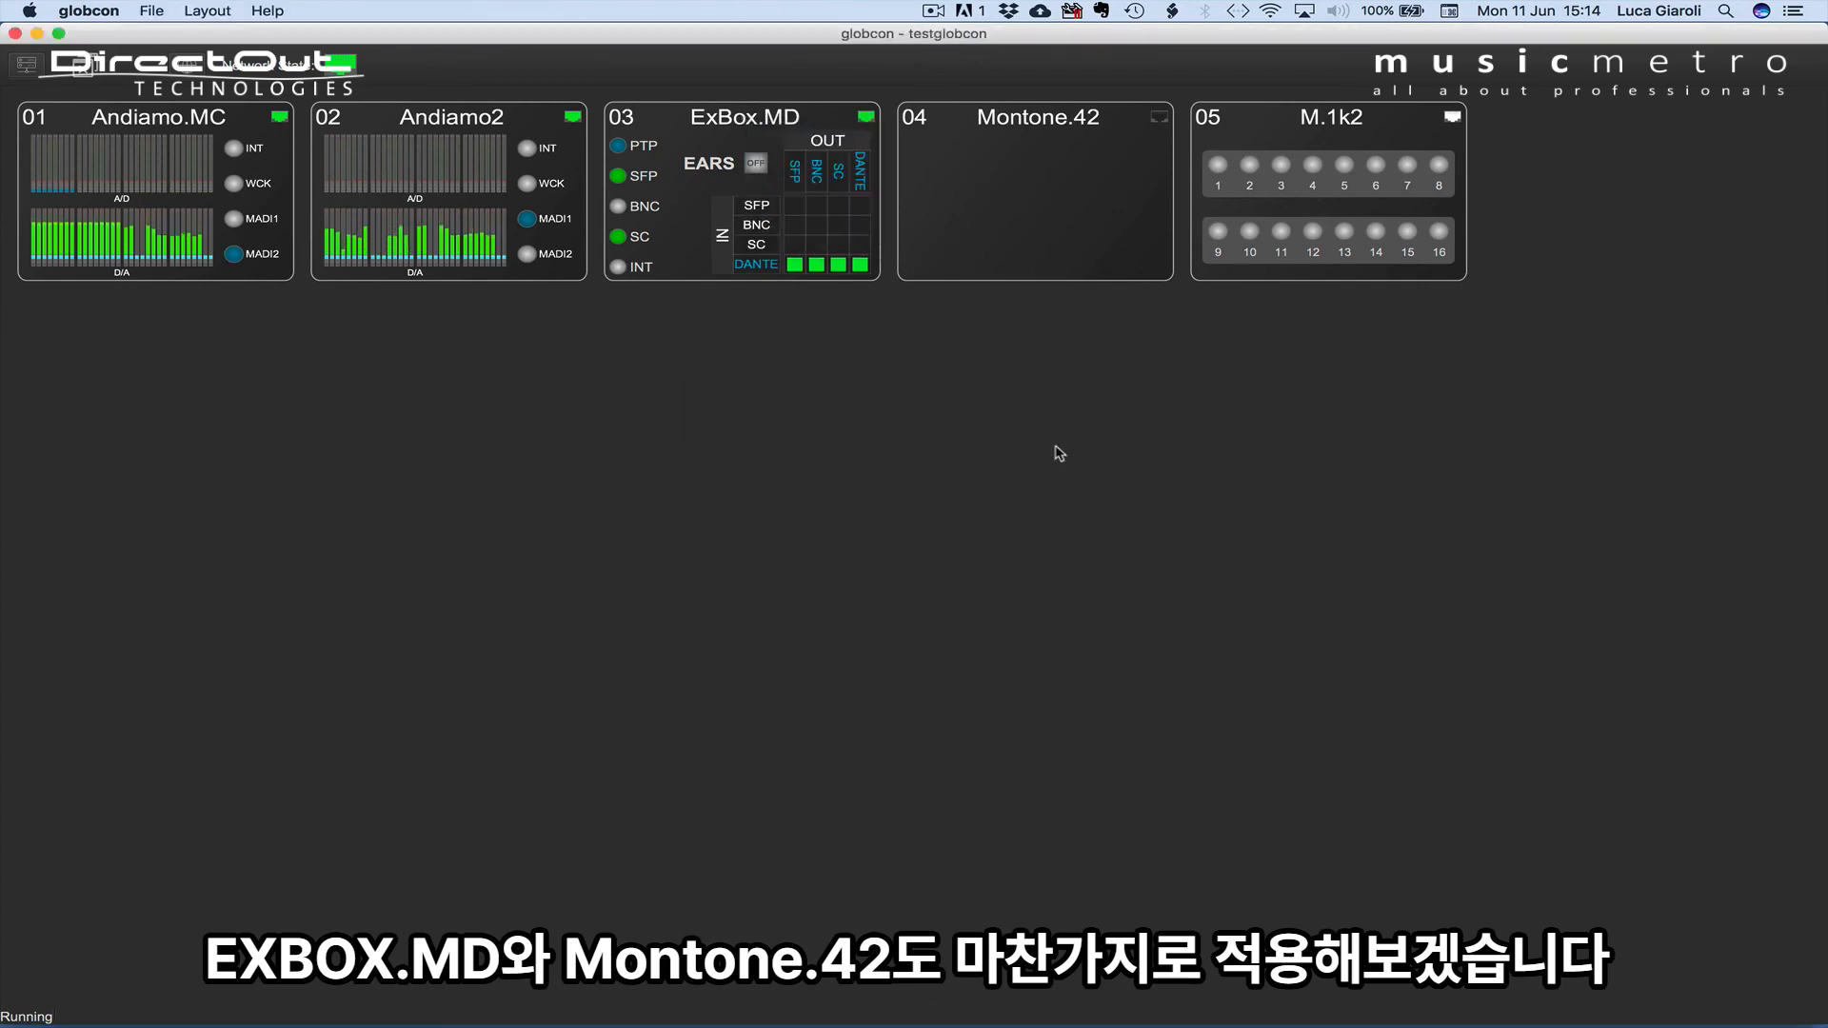
# Pull the Montone.42 settings into the project and open the device's browser control page.
pyautogui.click(1025, 124)
pyautogui.click(1050, 160)
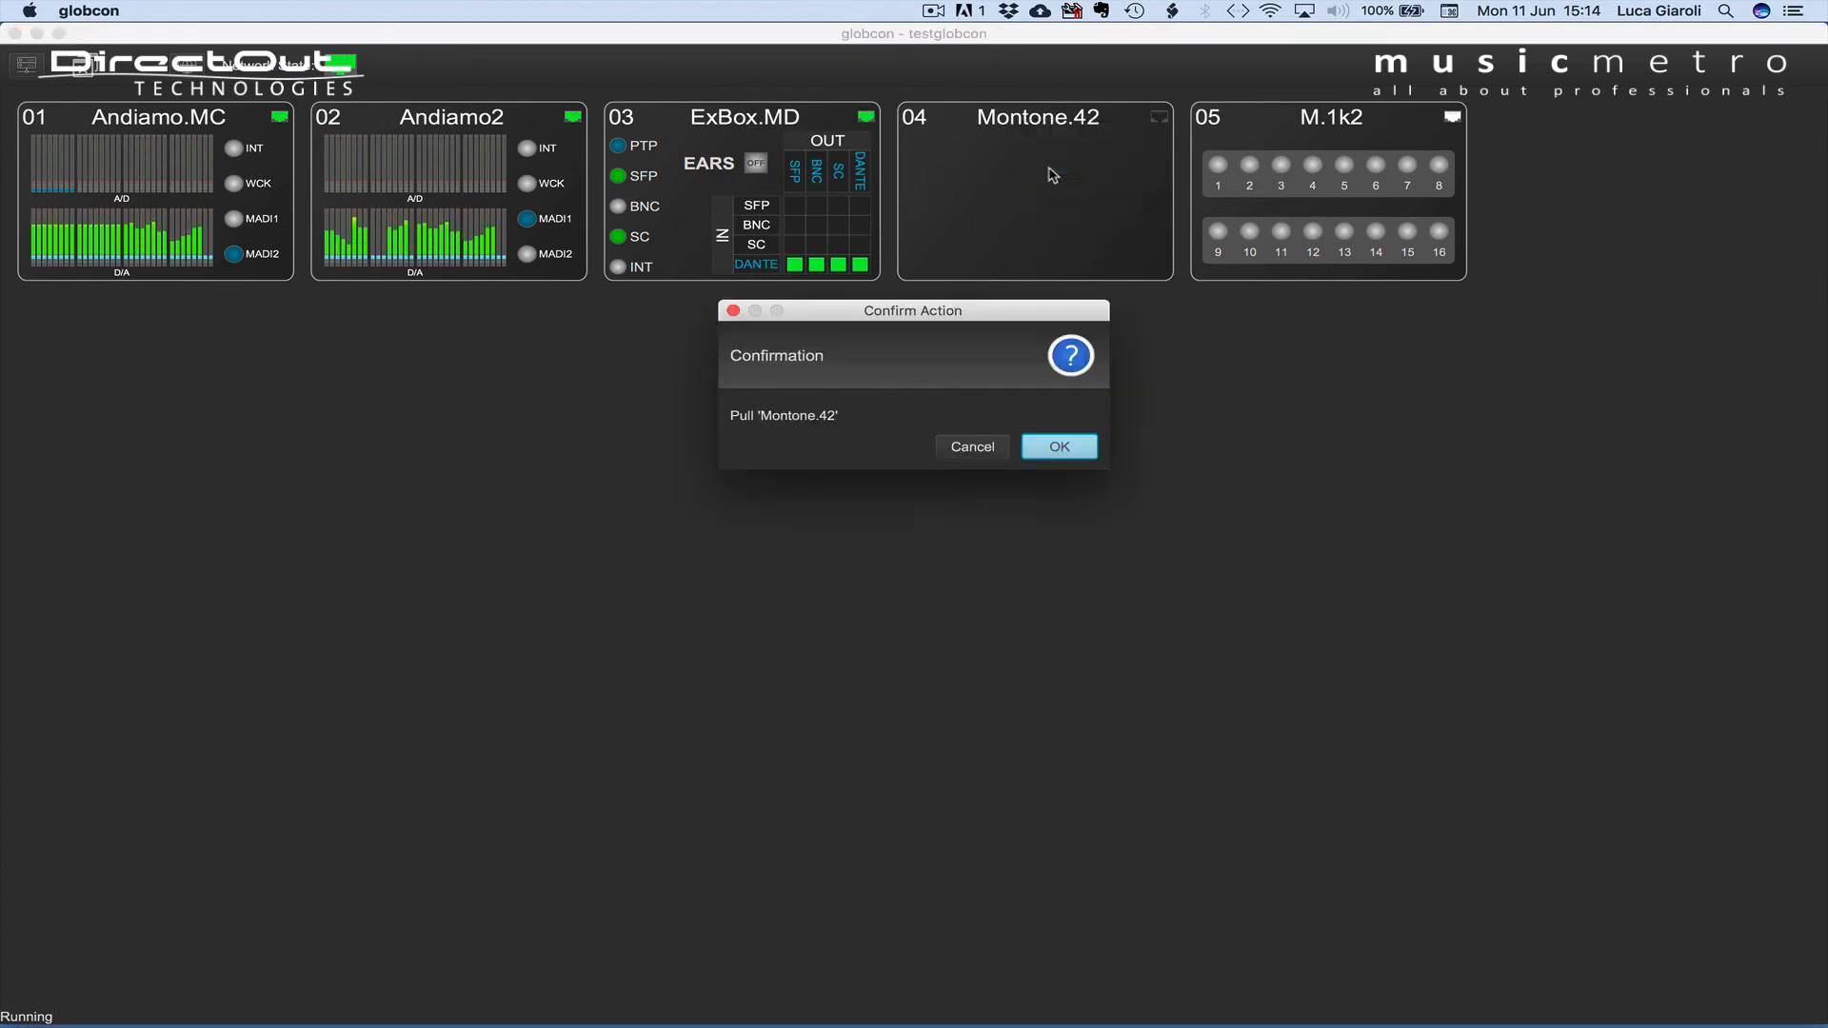
pyautogui.click(1059, 447)
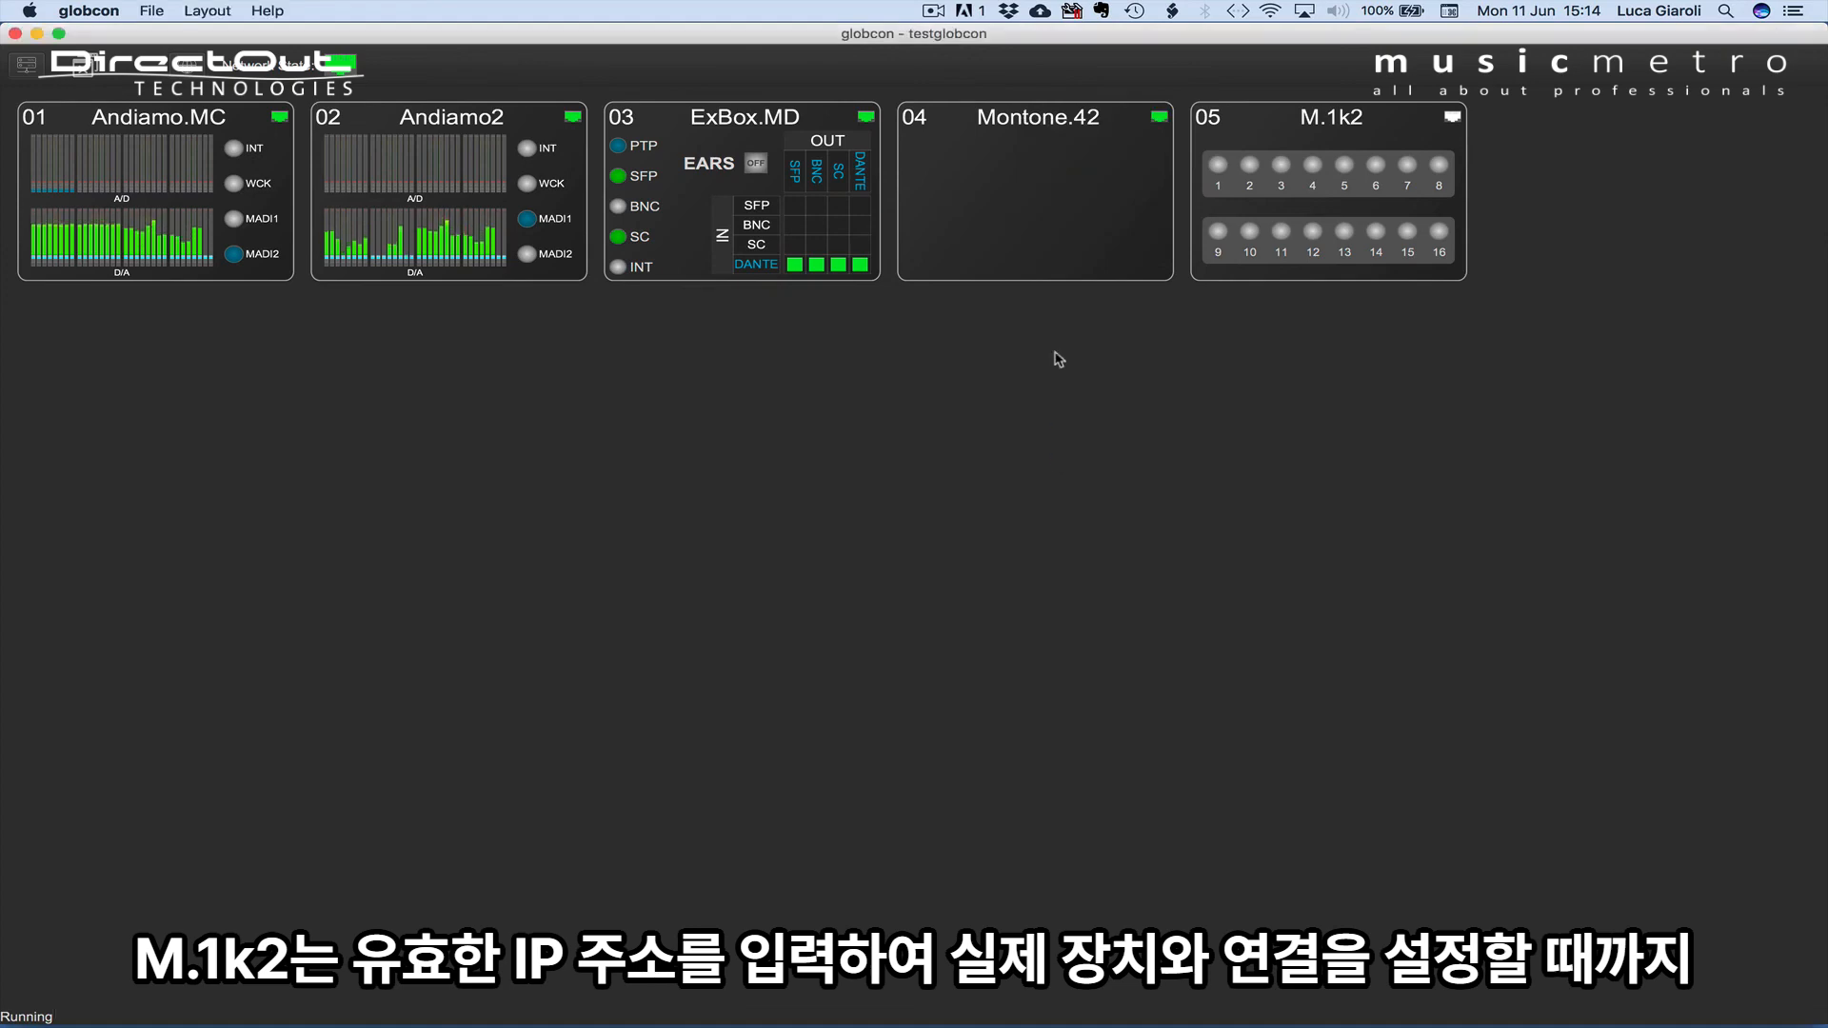
pyautogui.doubleClick(1033, 121)
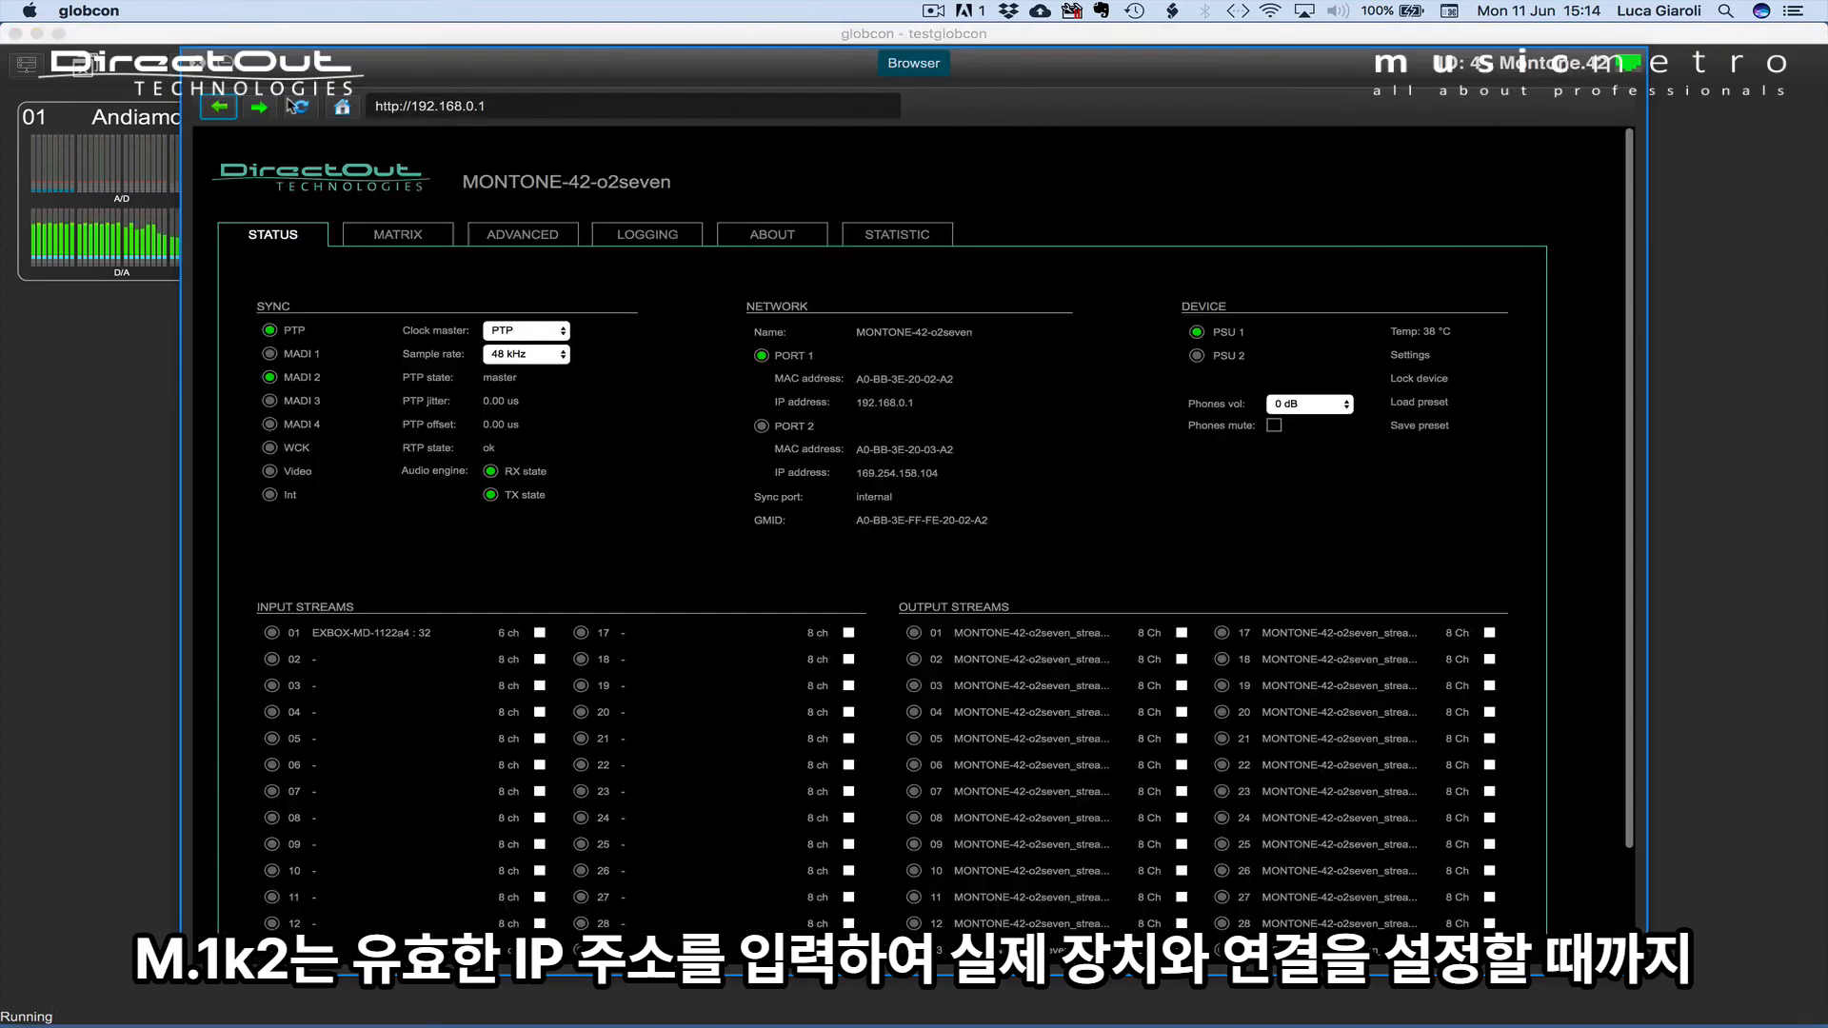
# Close the Montone.42 browser control page and check the connection status options of the M.1k2.
pyautogui.click(206, 65)
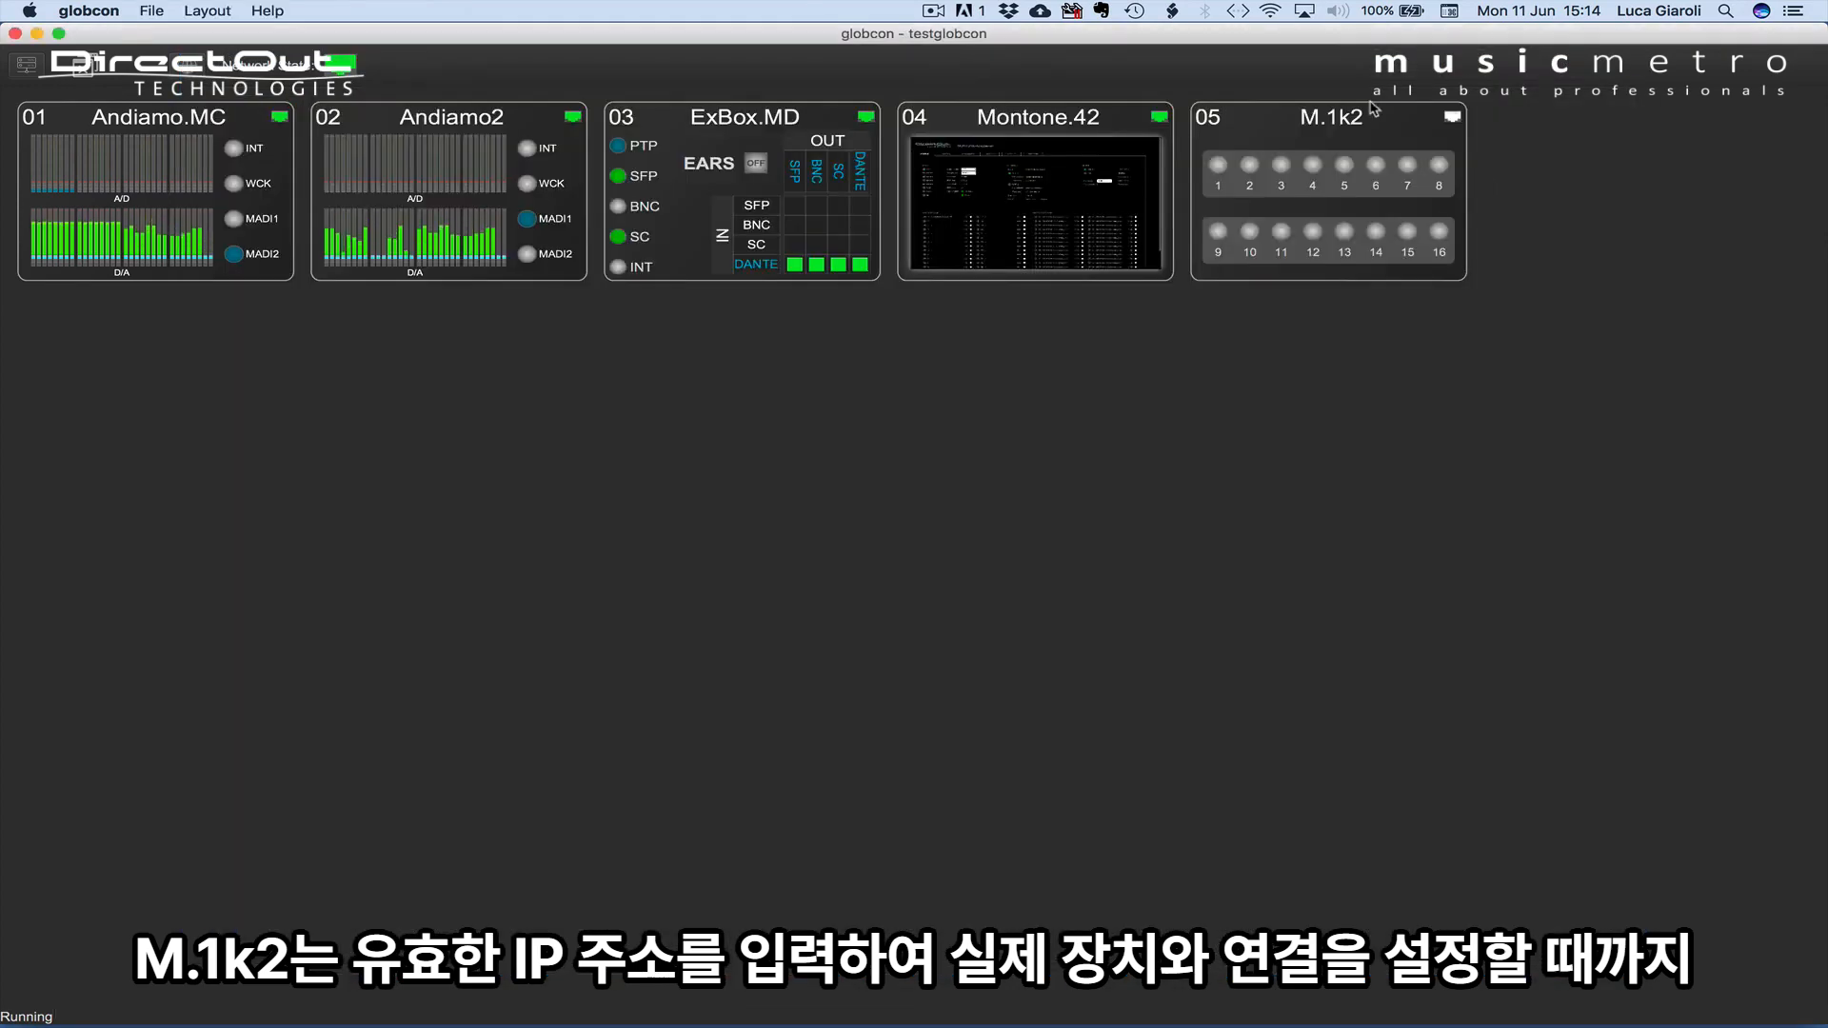
pyautogui.click(1452, 118)
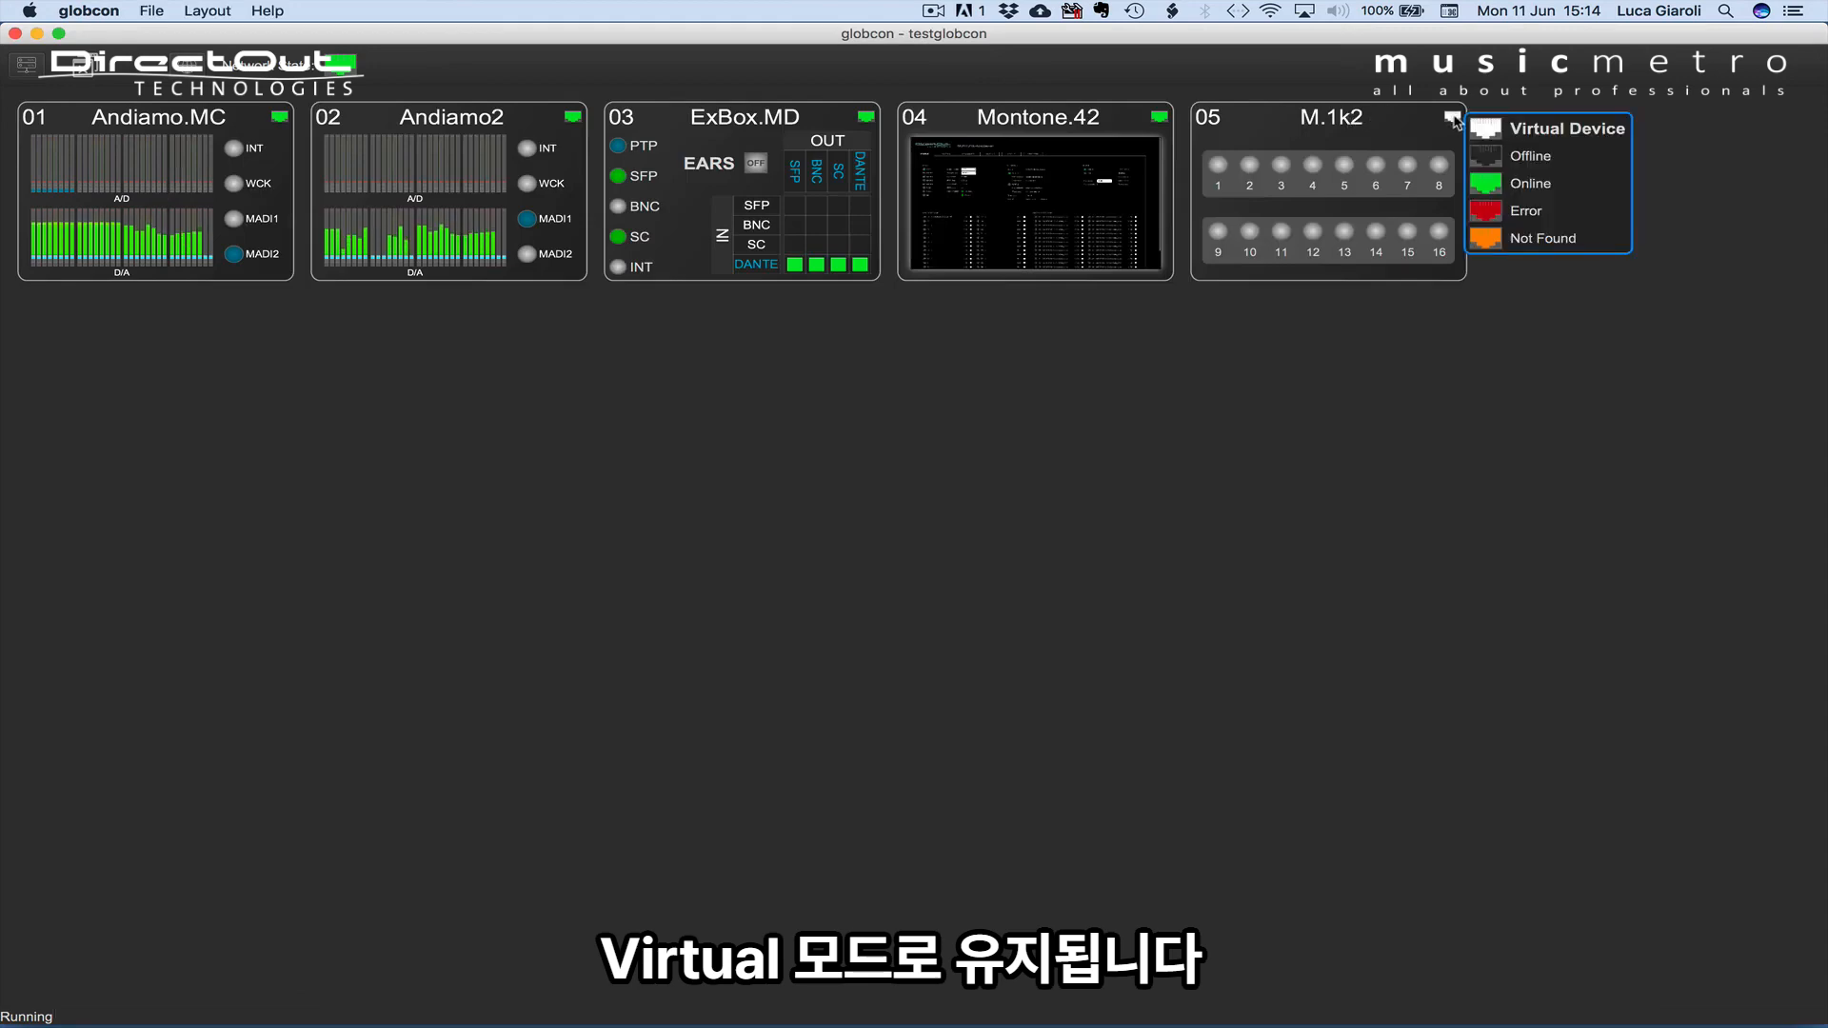
pyautogui.click(1484, 132)
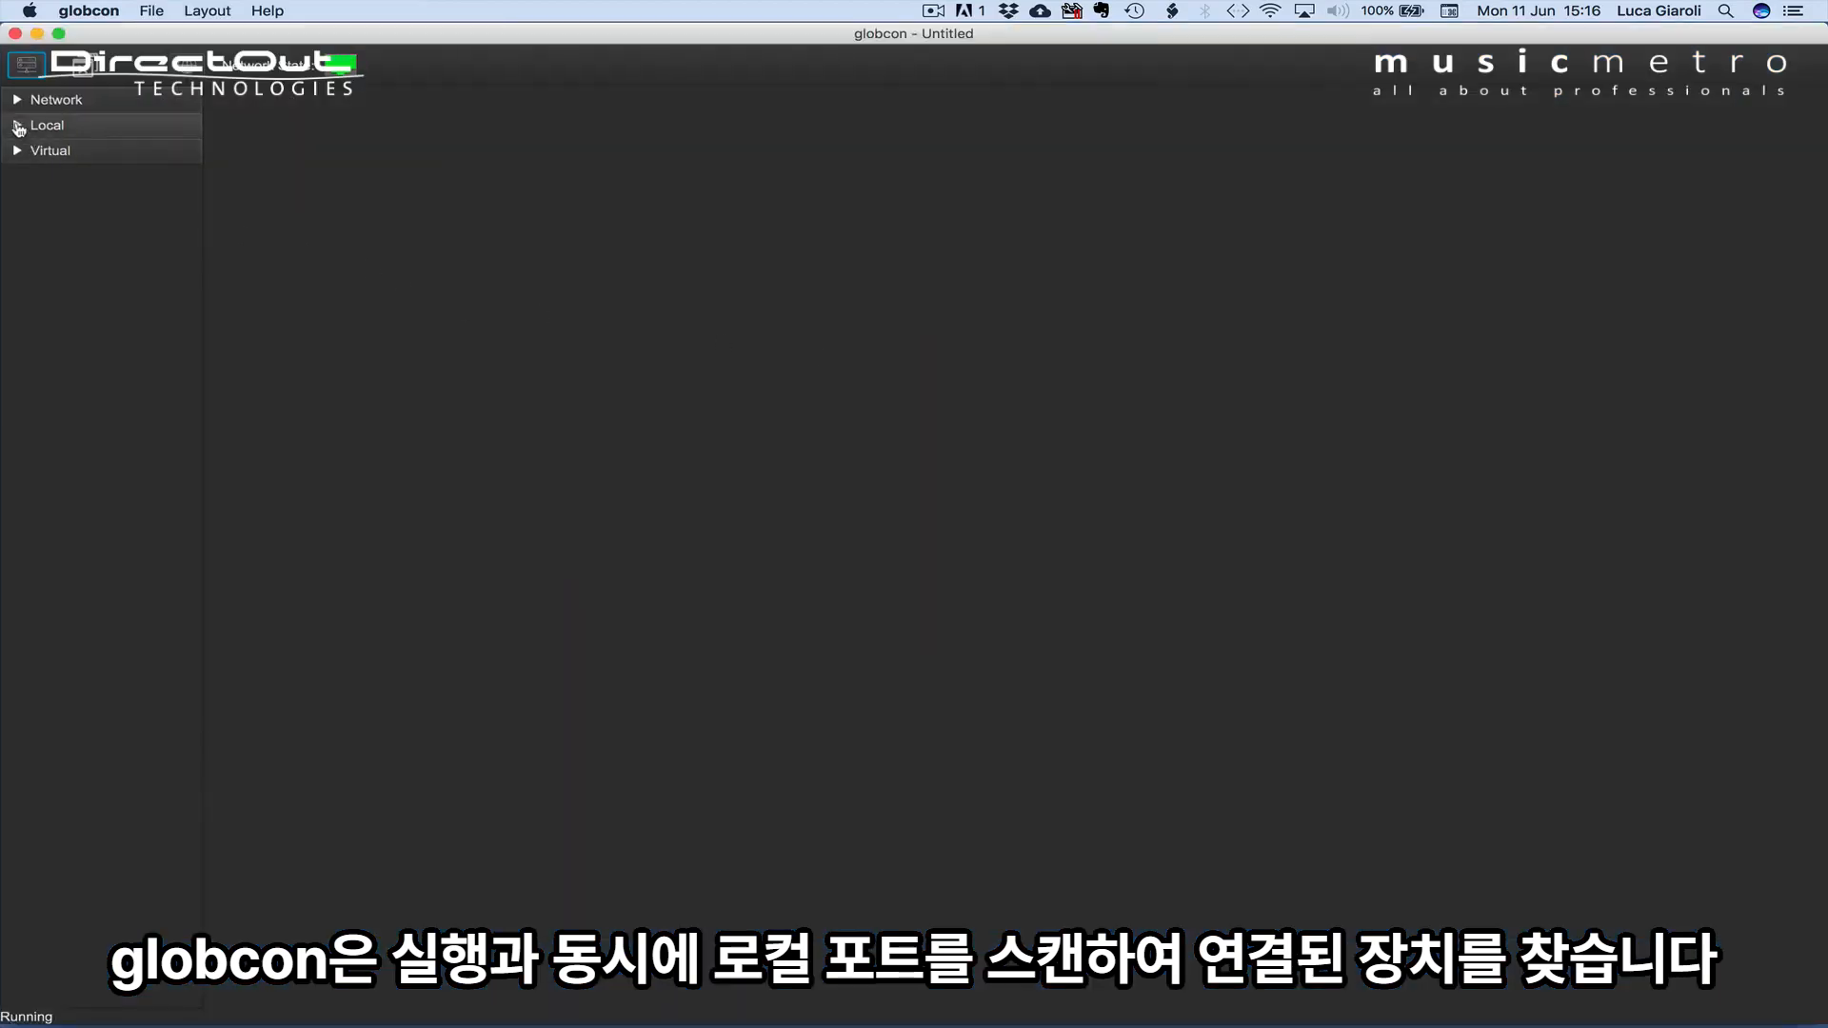
# List the local devices, open the project testglobcon.globcon, and start the session with pull synchronization for the connected devices.
pyautogui.click(17, 125)
pyautogui.click(155, 11)
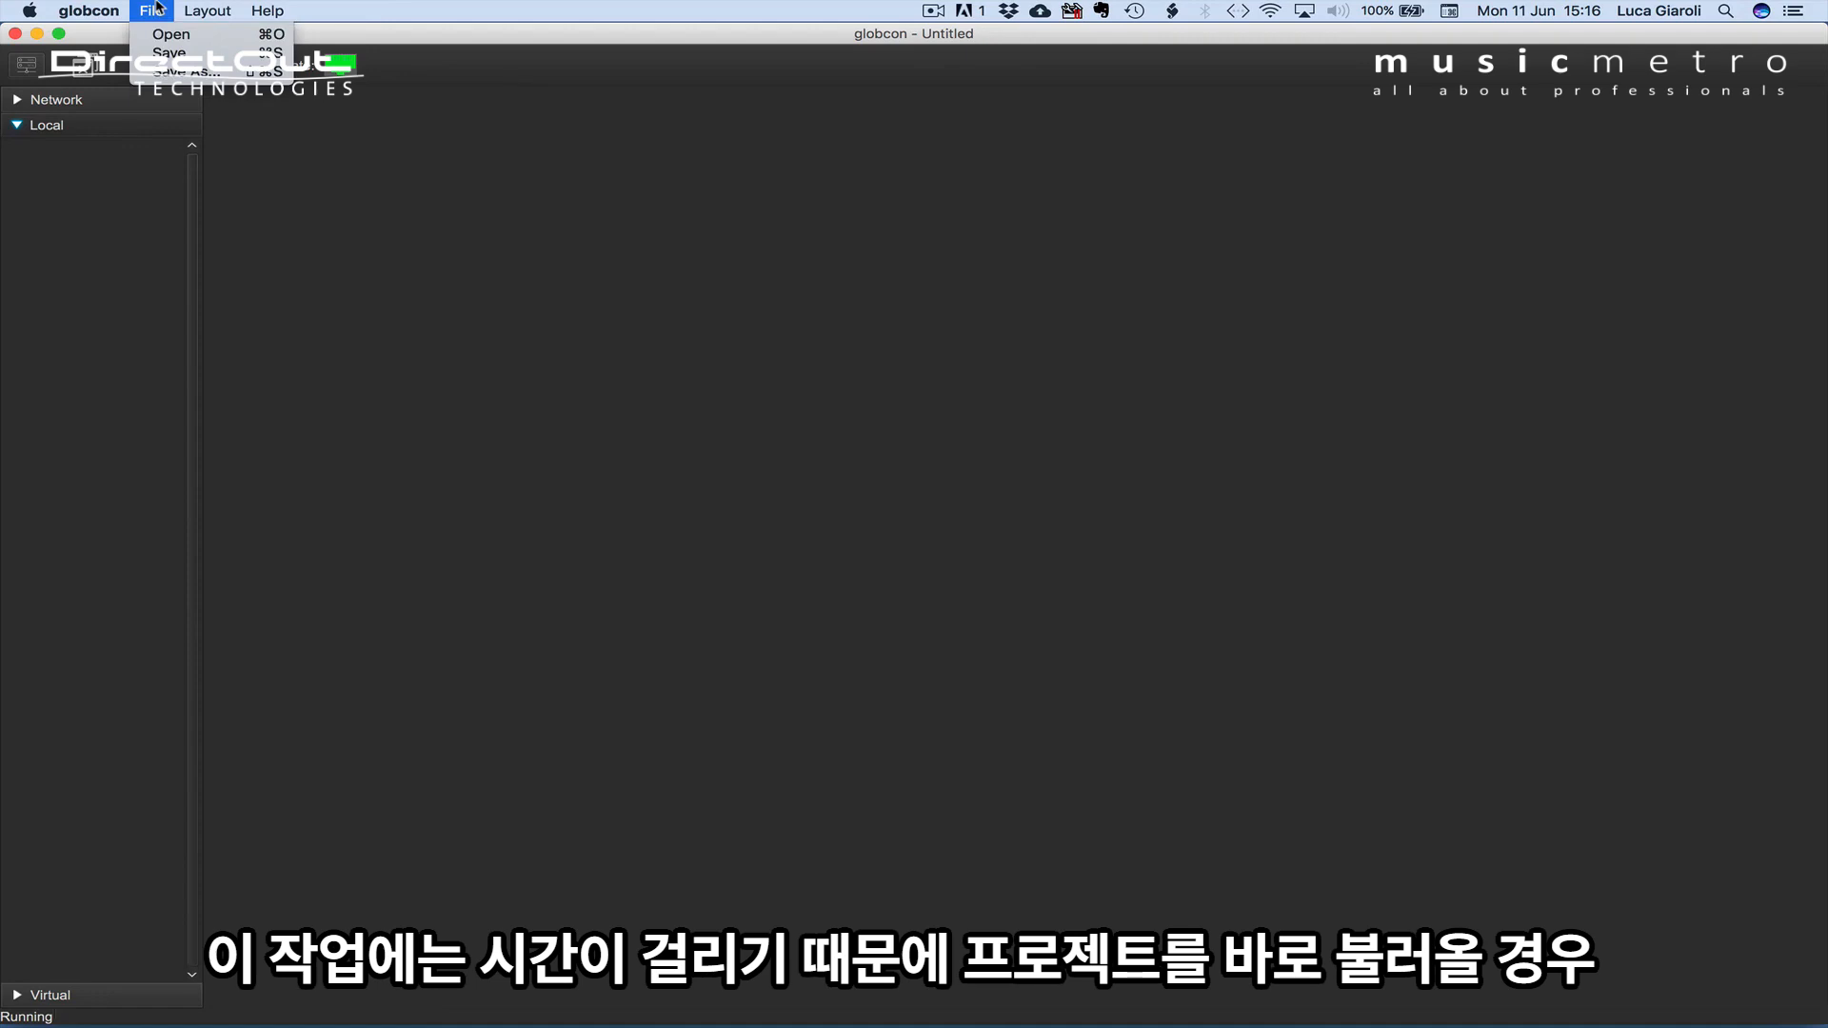
pyautogui.click(164, 34)
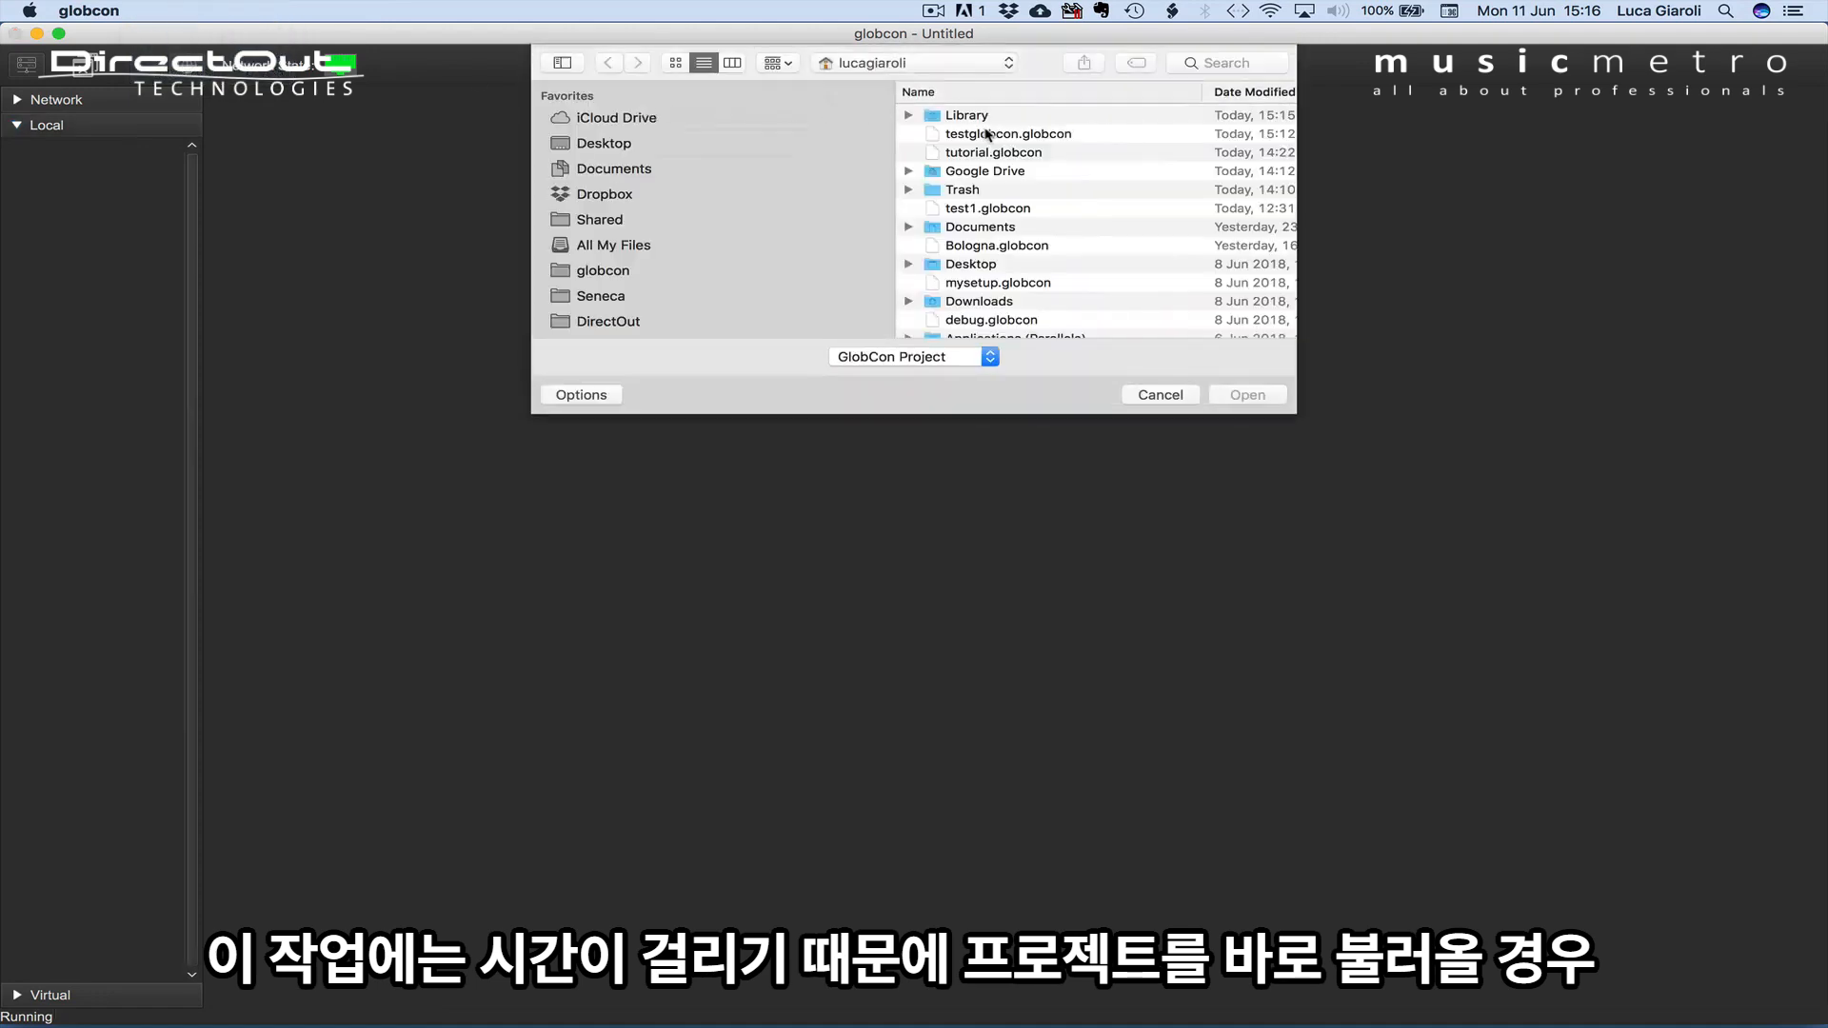
pyautogui.click(985, 134)
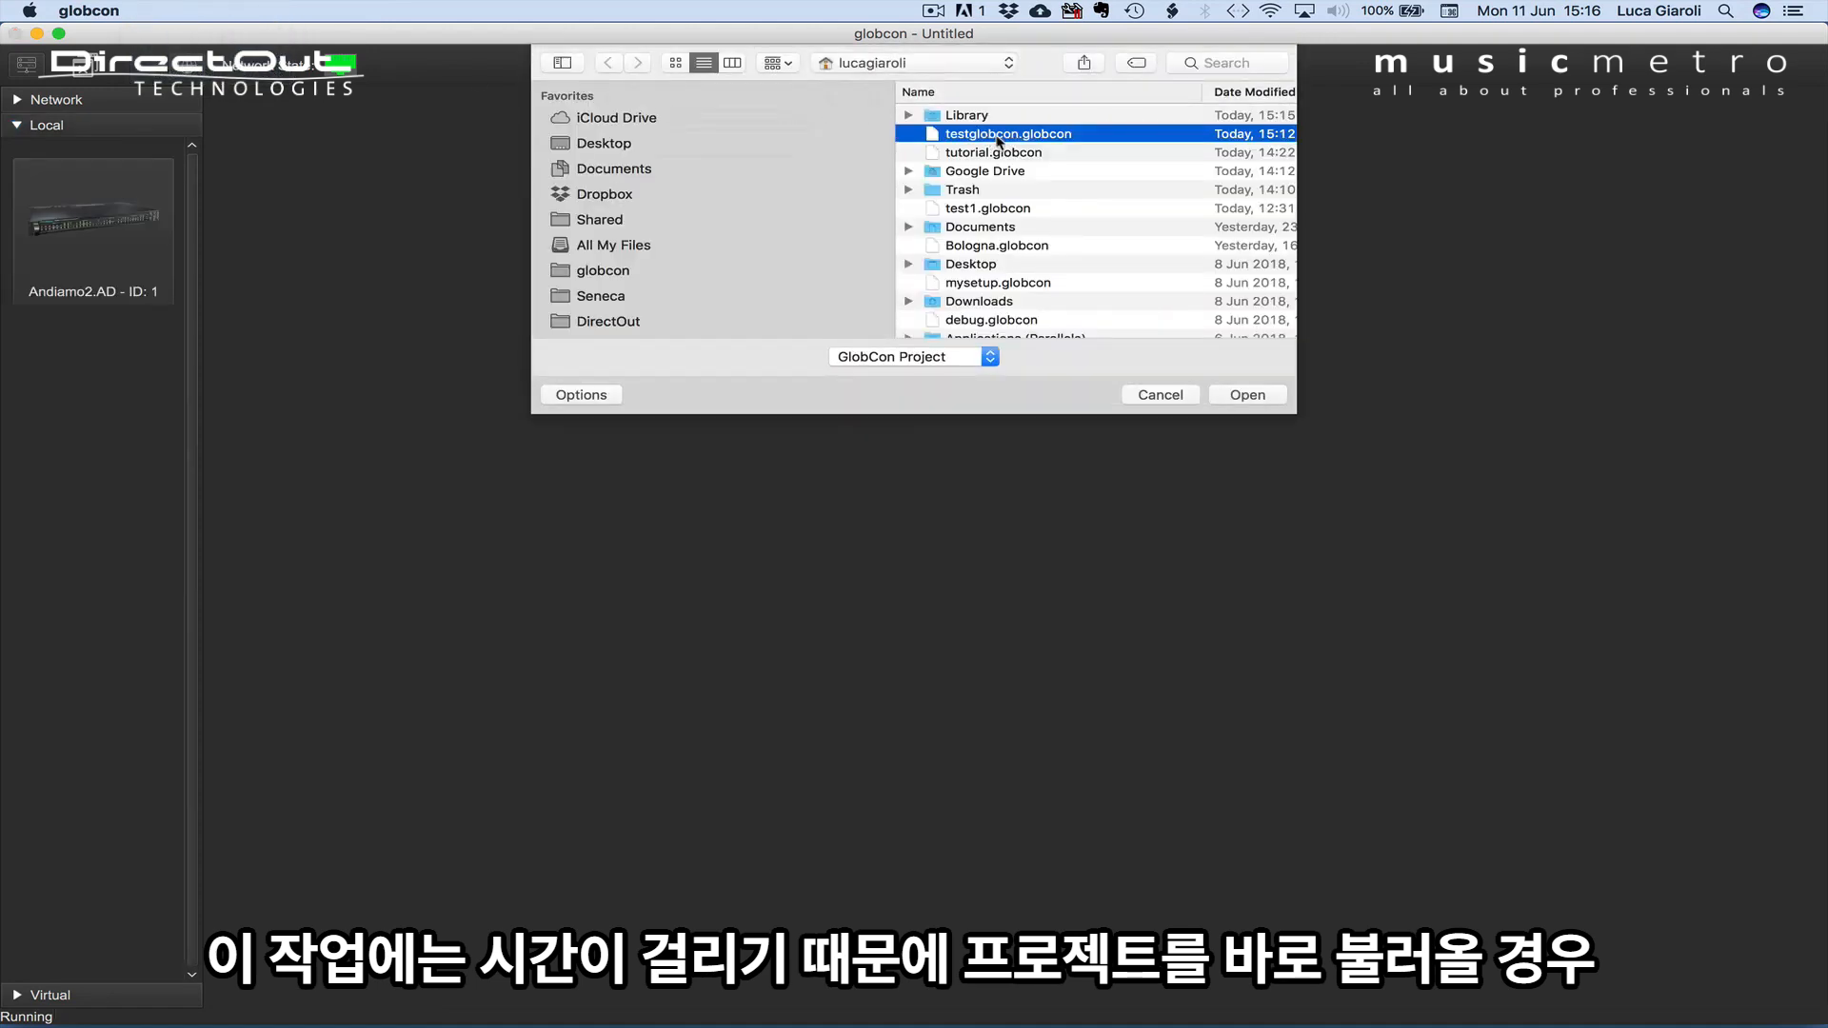
pyautogui.click(1242, 396)
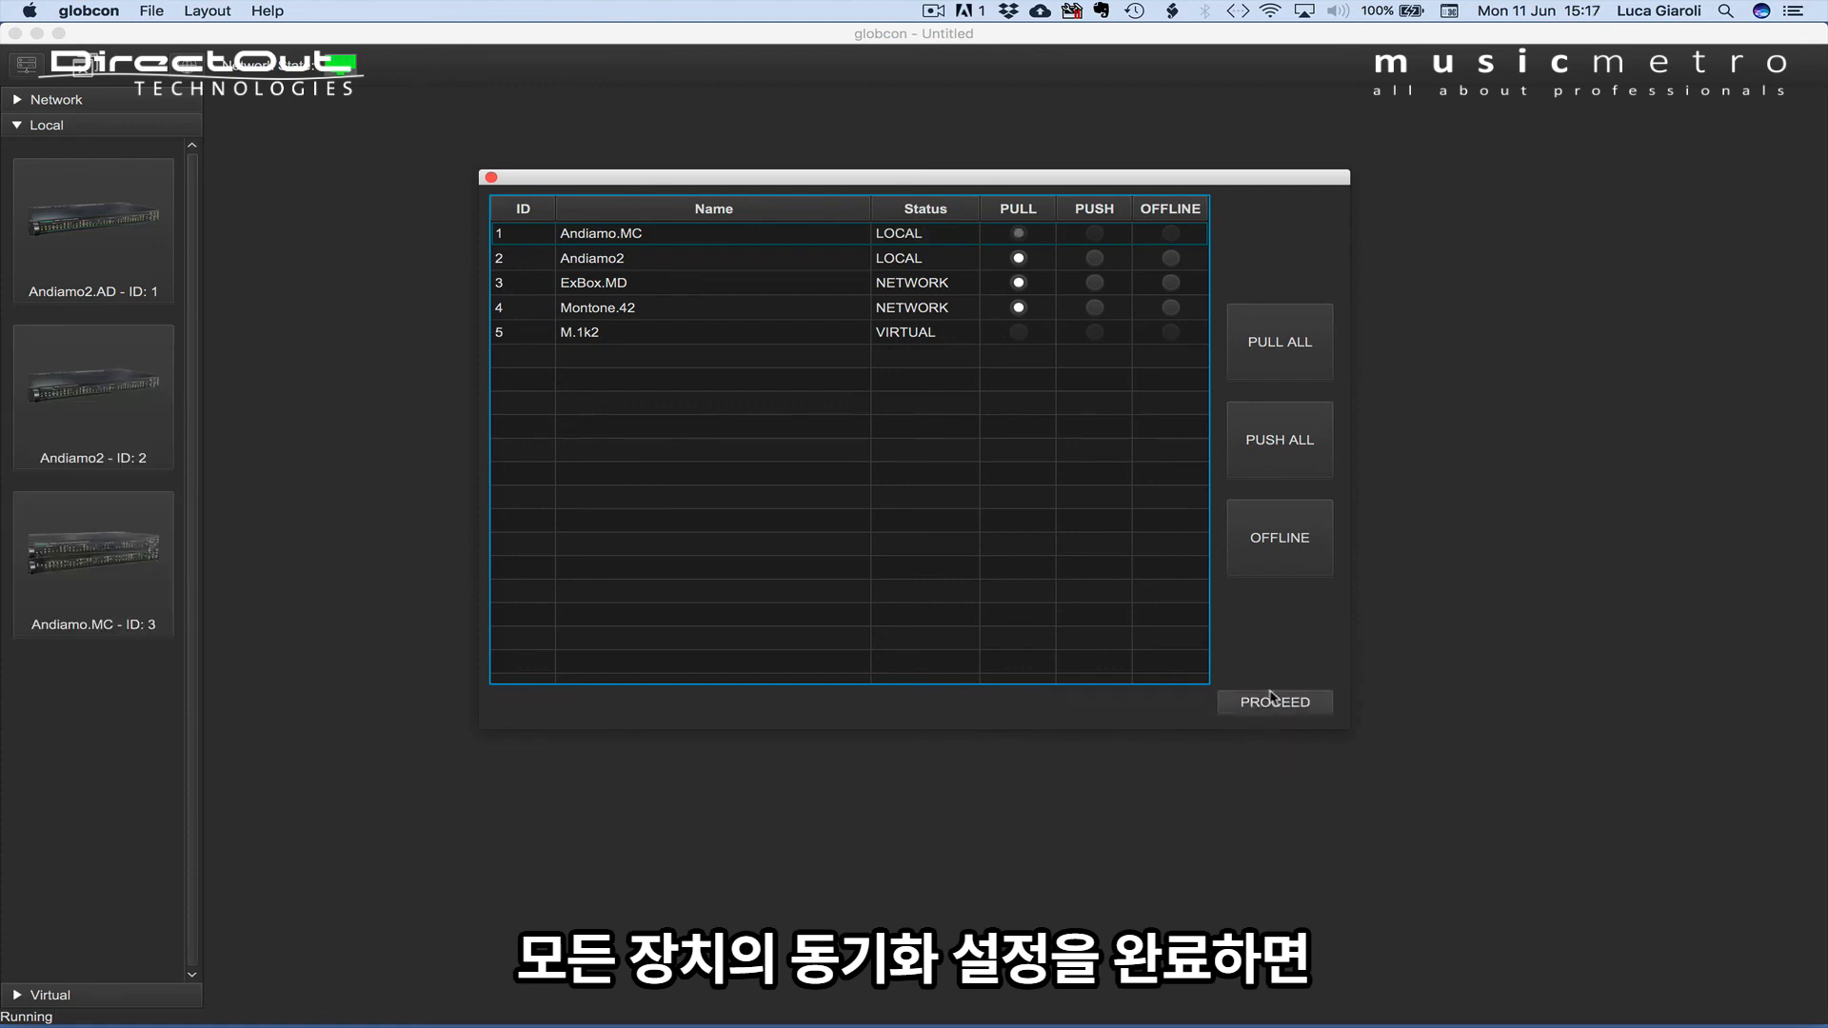
pyautogui.click(1274, 701)
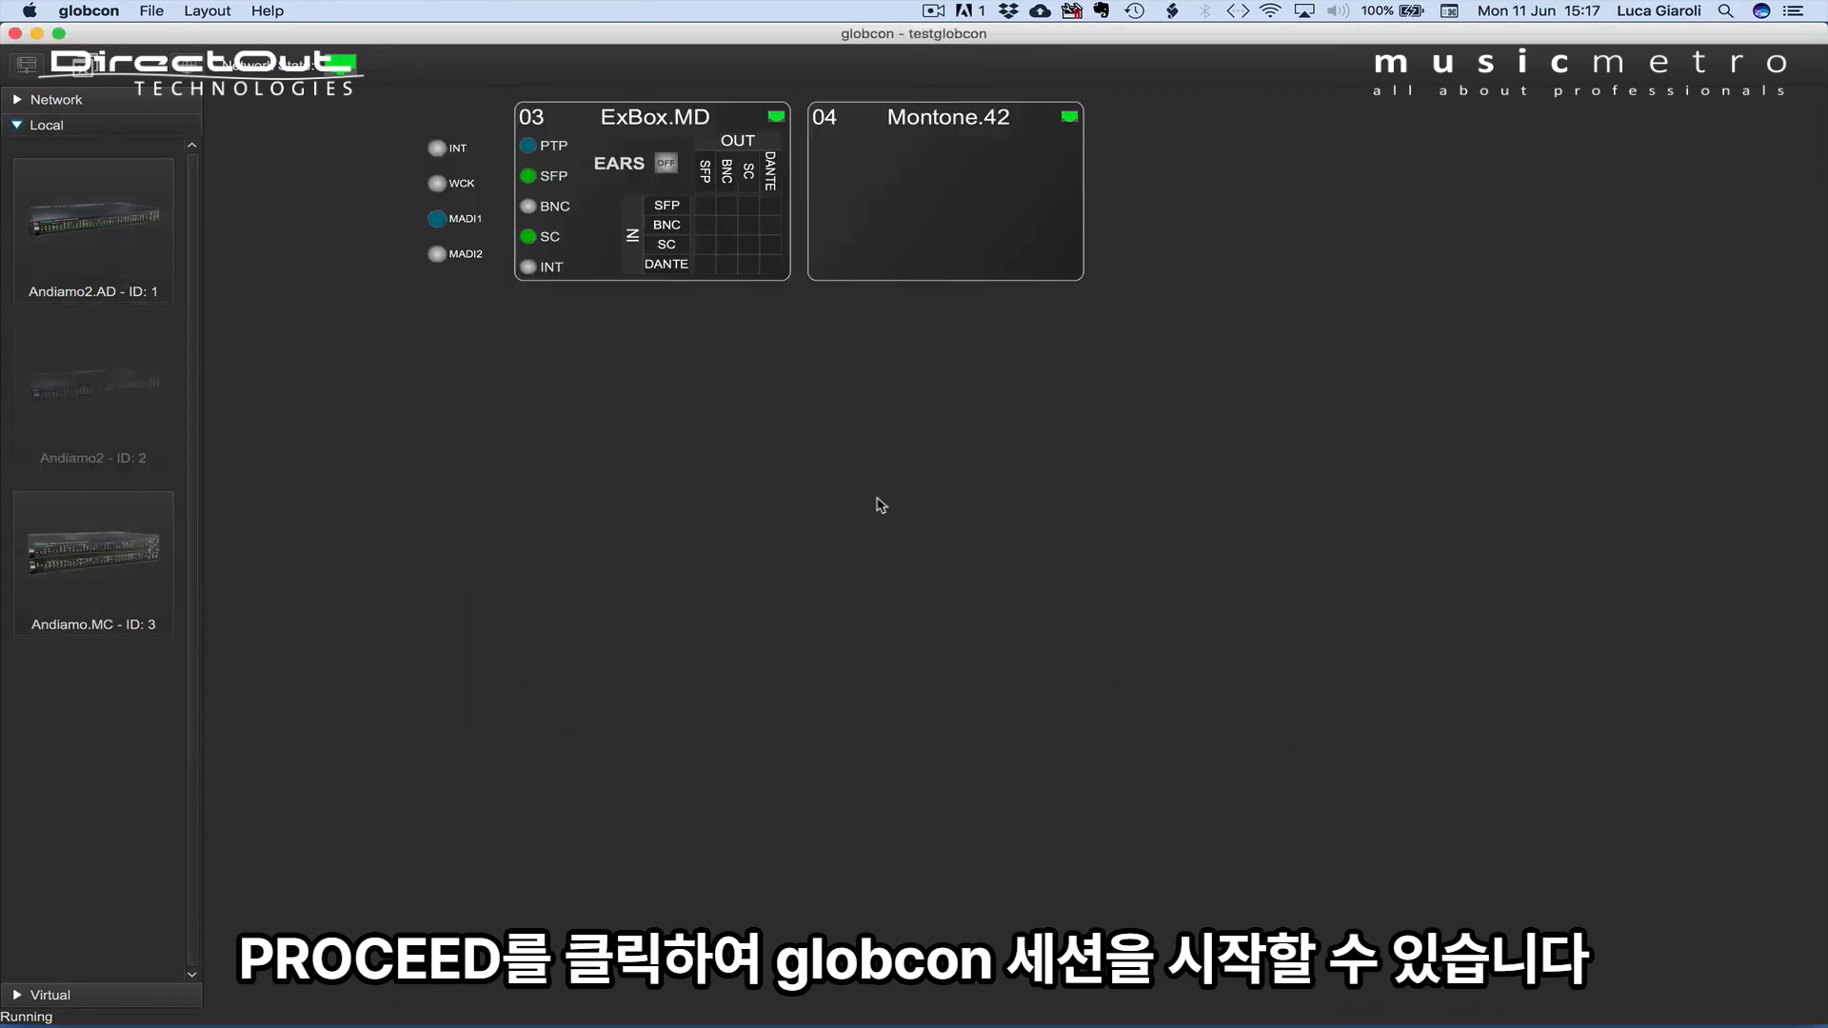